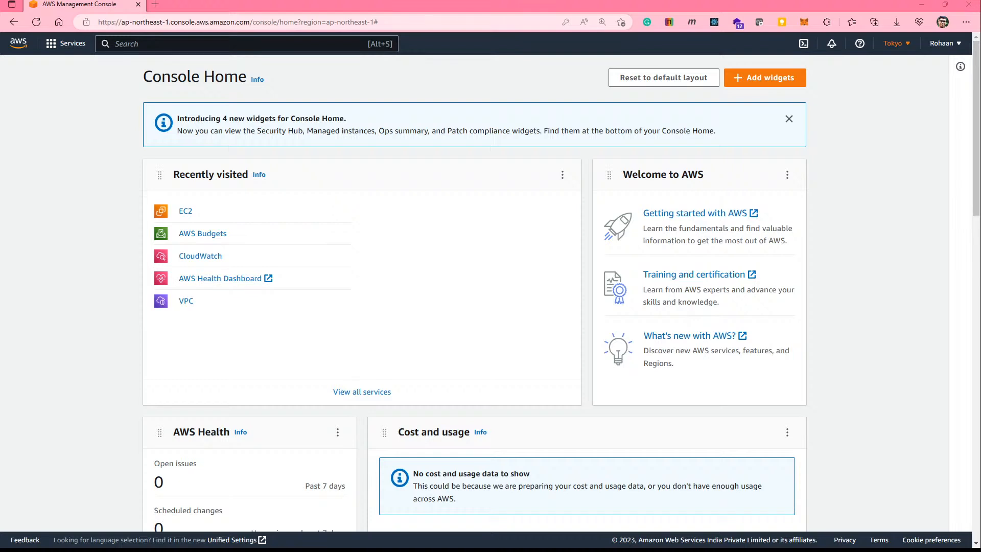
click(893, 44)
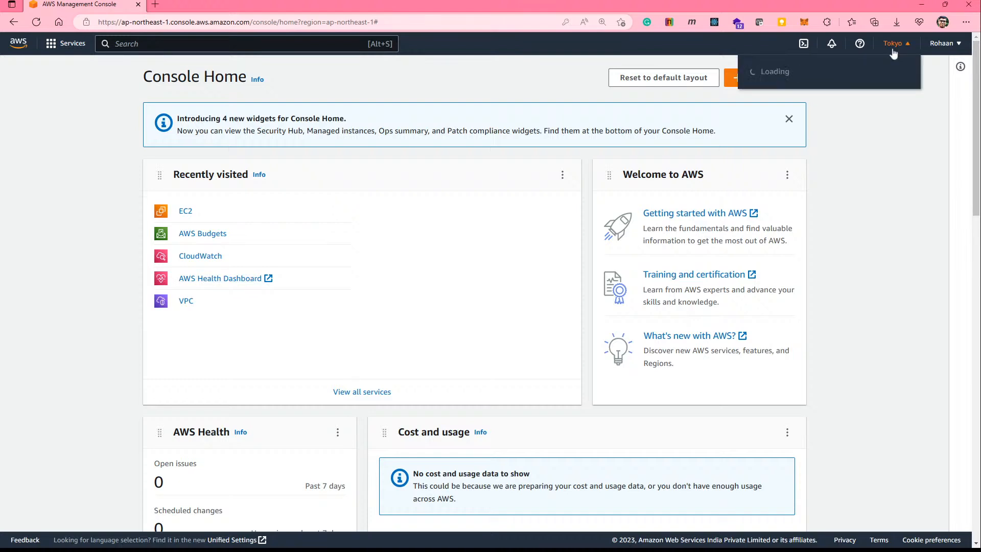
click(943, 43)
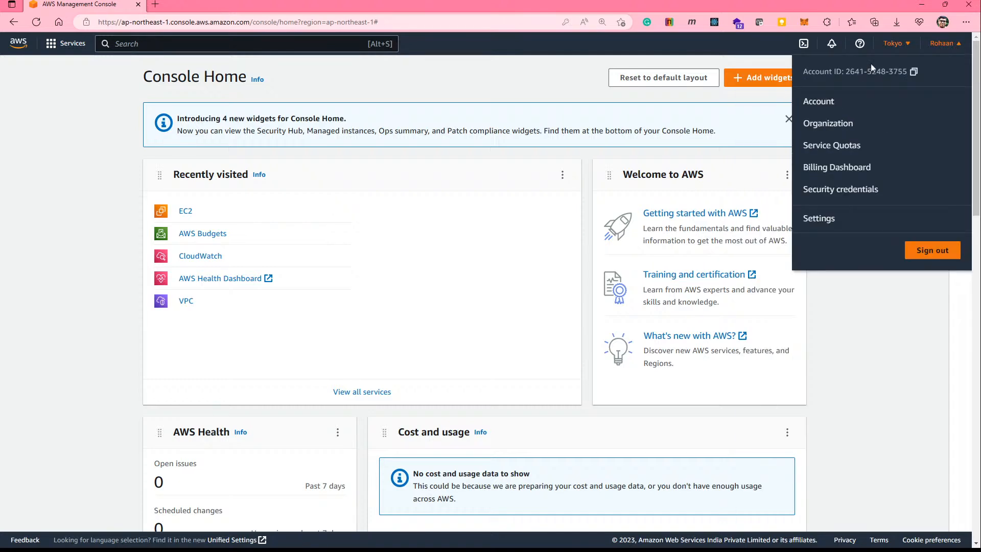
click(894, 44)
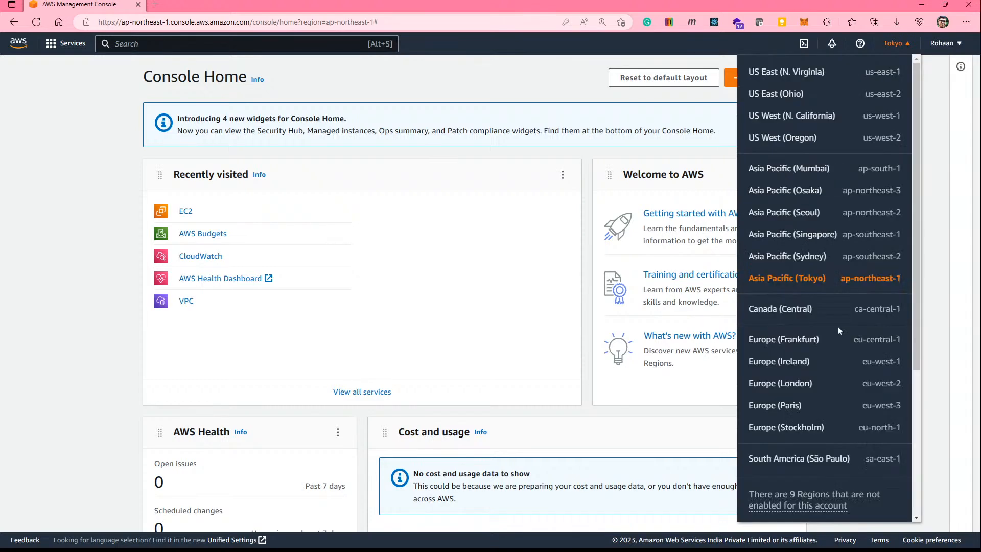
Step: Search the console for "vpc" and open the VPC service
click(121, 43)
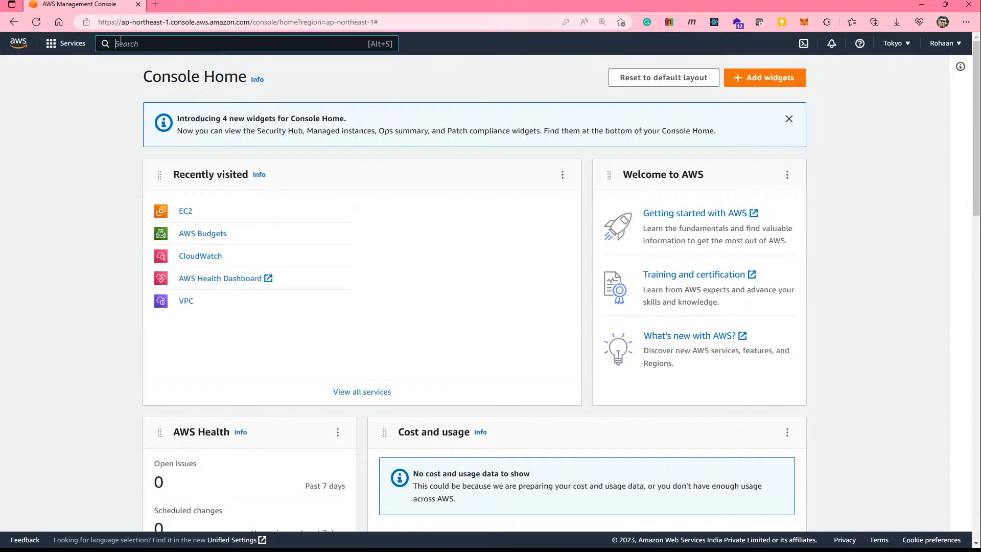
text(vpc)
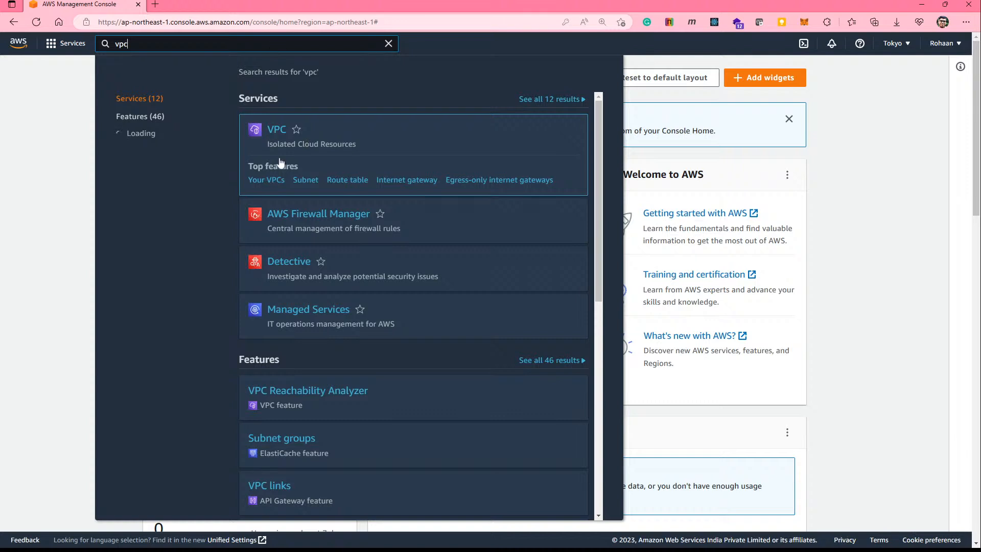
key(Return)
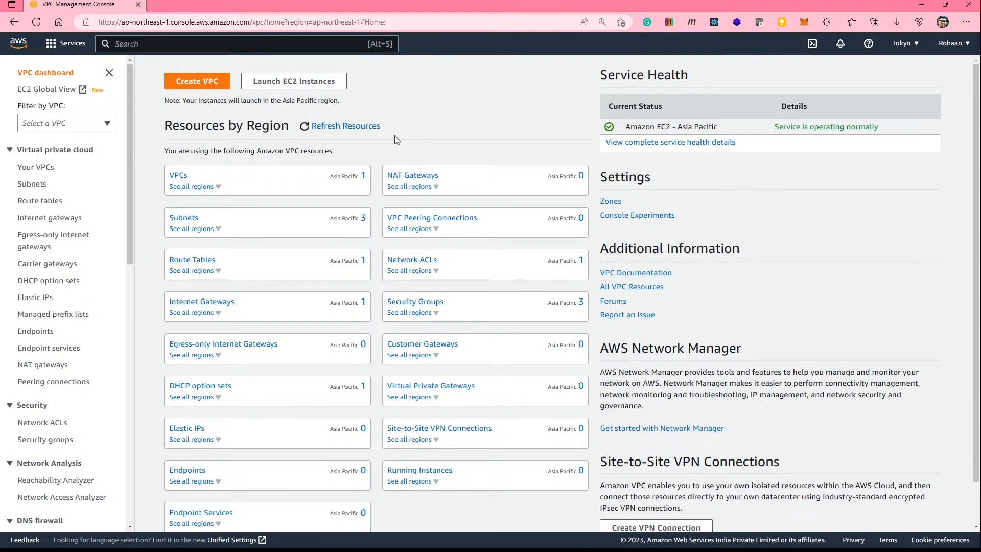
Step: Start creating a VPC with only the VPC resource and set its name tag to the owner's first name followed by "-VPC"
click(179, 85)
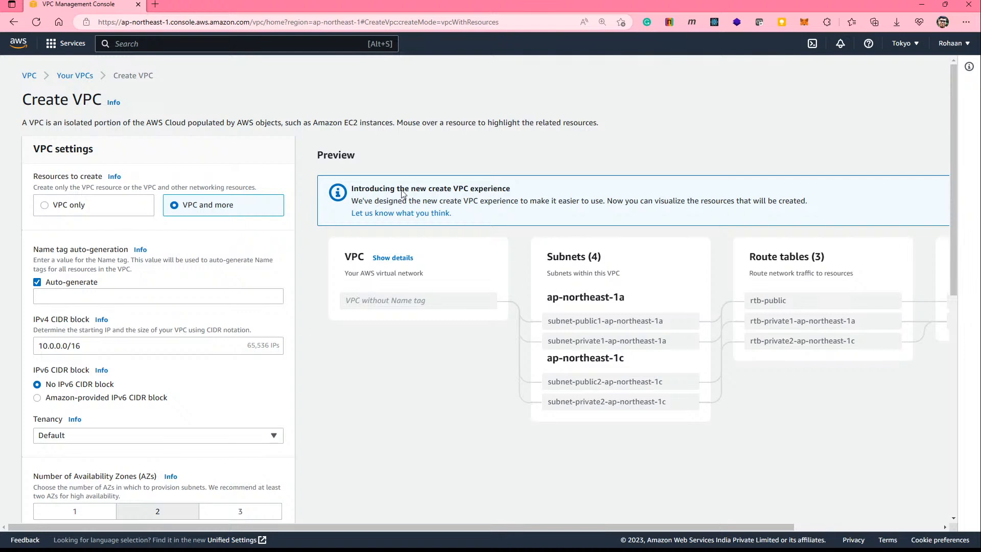
click(68, 210)
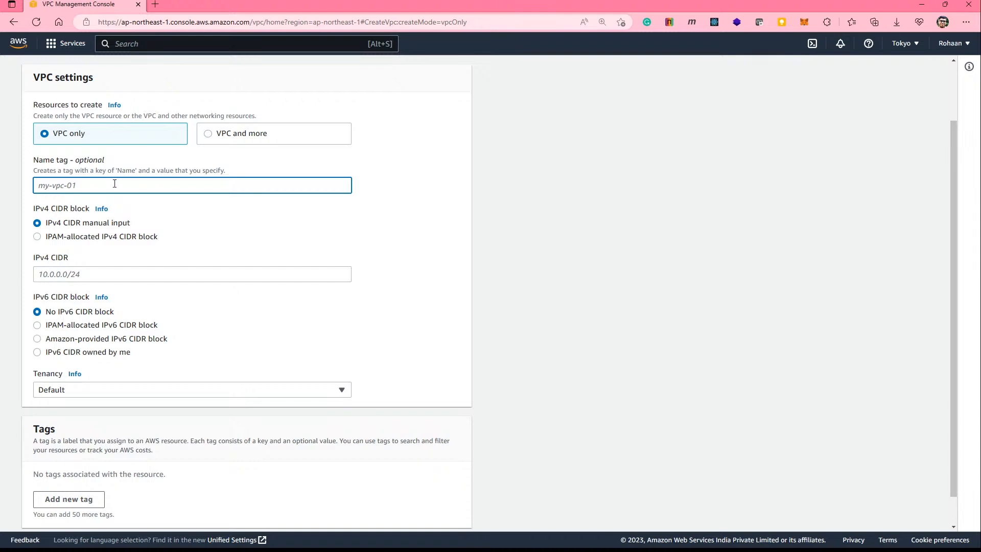
text(Rohan )
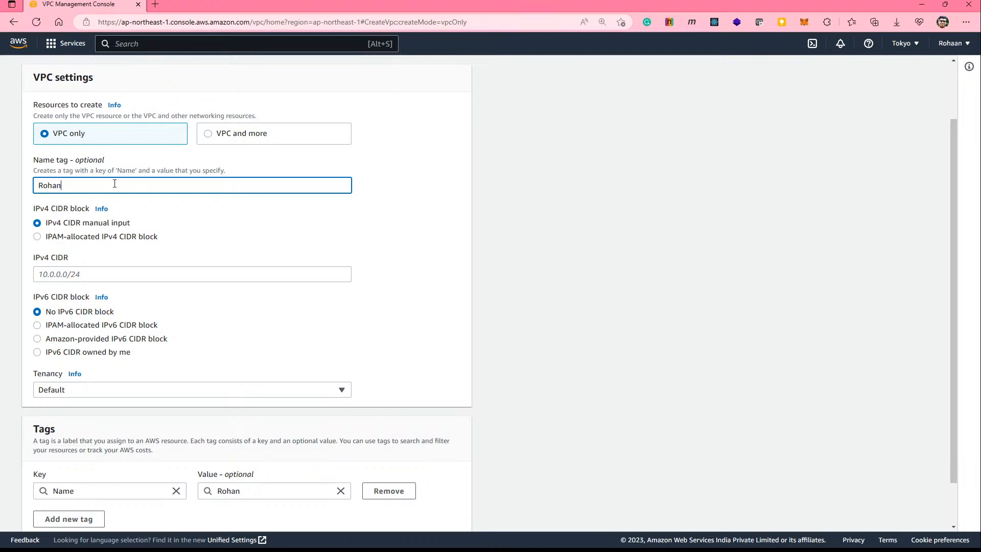
text(-VPC)
Step: Set the VPC's IPv4 CIDR to 10.10.0.0/16 and create the VPC
click(82, 274)
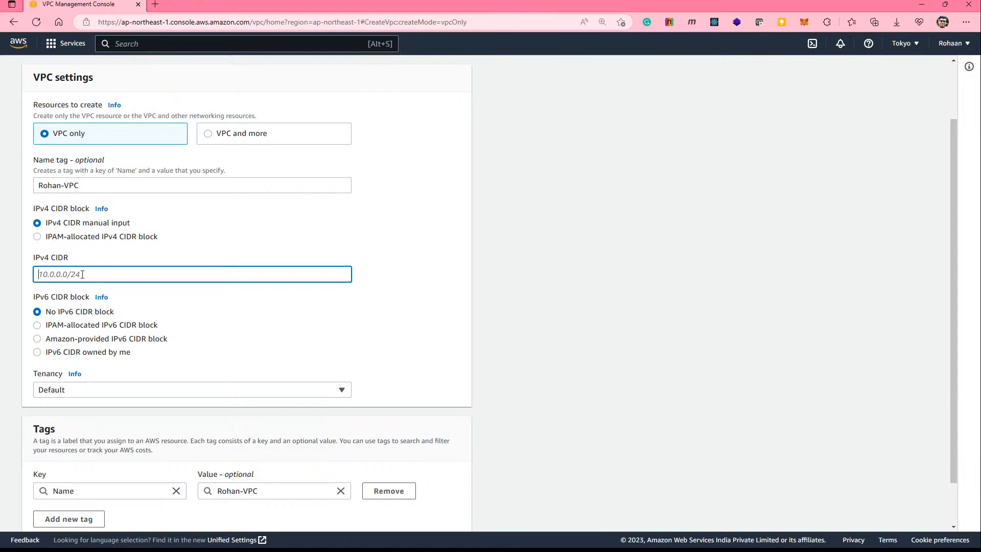
text(10.0.0.0/8)
drag(50, 274, 57, 274)
scroll(263, 312, down, 1)
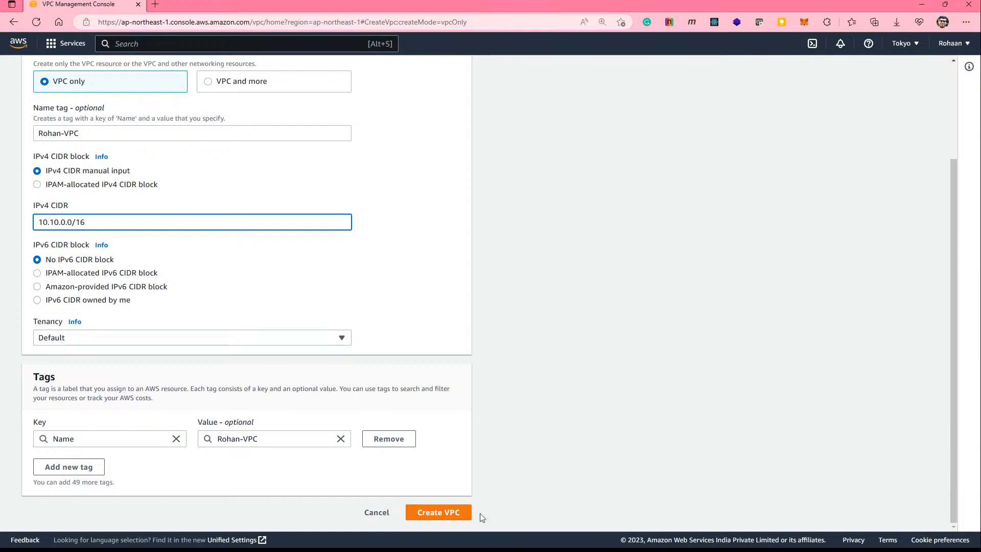
click(439, 512)
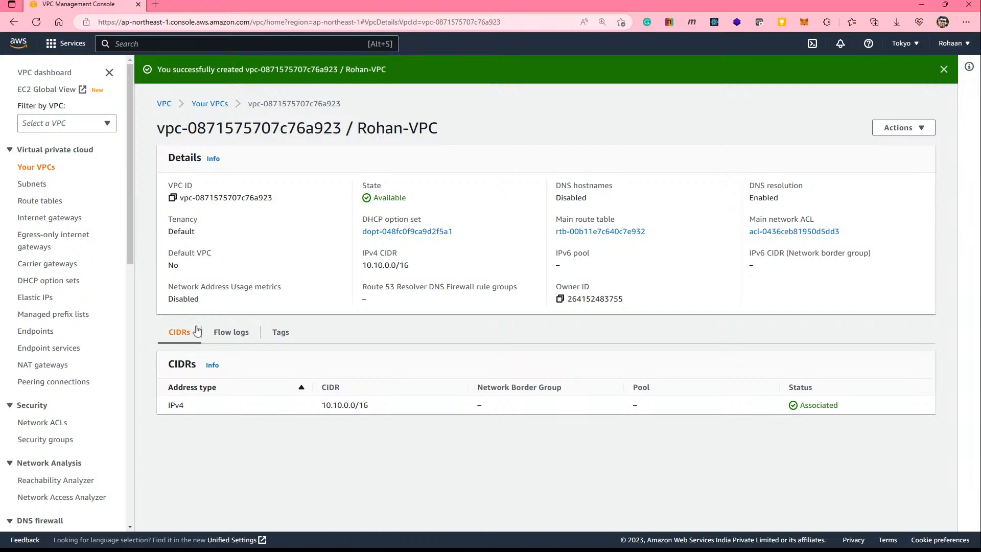
Step: Check the list of VPCs, go to the subnets, and assign the new subnet RZone-a to availability zone ap-northeast-1a
click(43, 173)
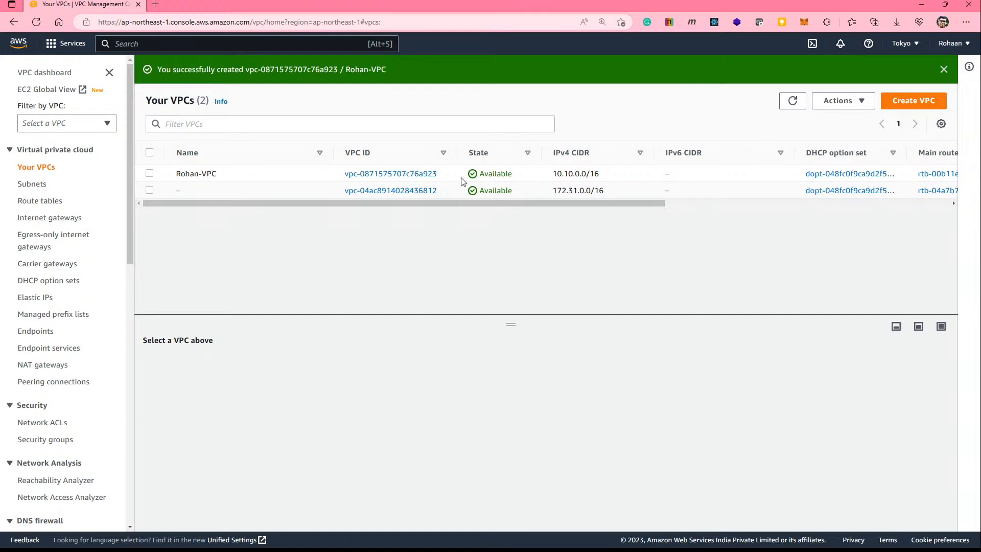
click(32, 184)
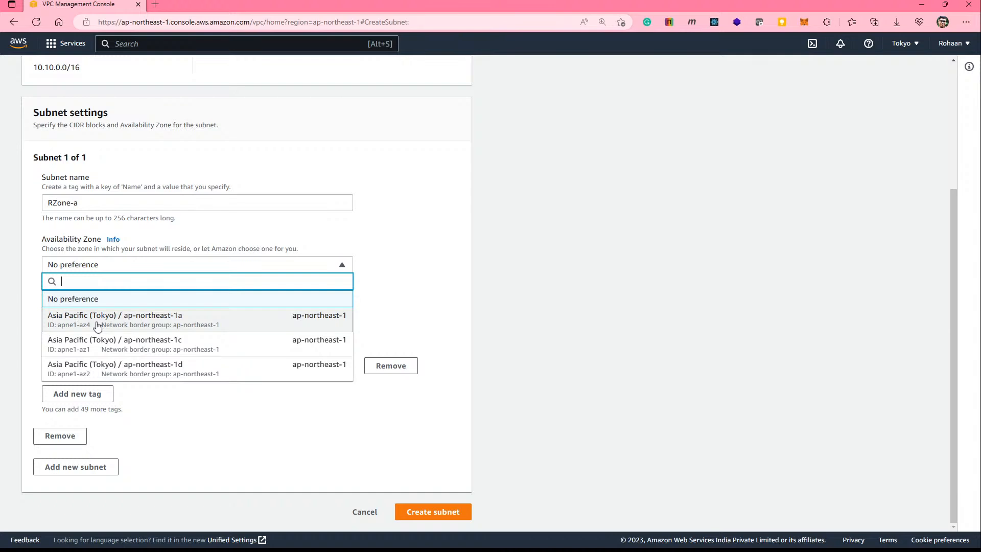
click(98, 326)
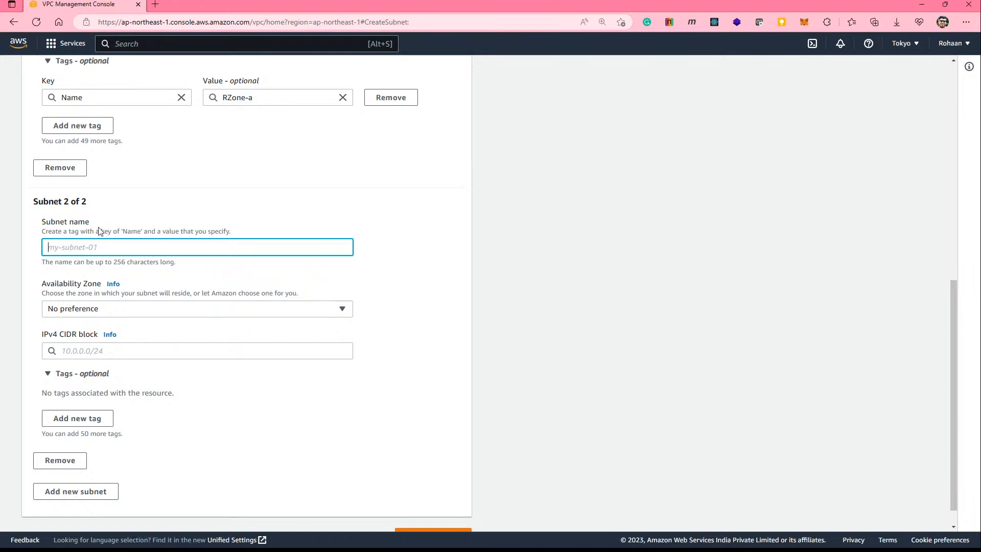
Step: Name the second subnet Rzone-b and place it in availability zone ap-northeast-1c
text(Rzone-b)
click(113, 285)
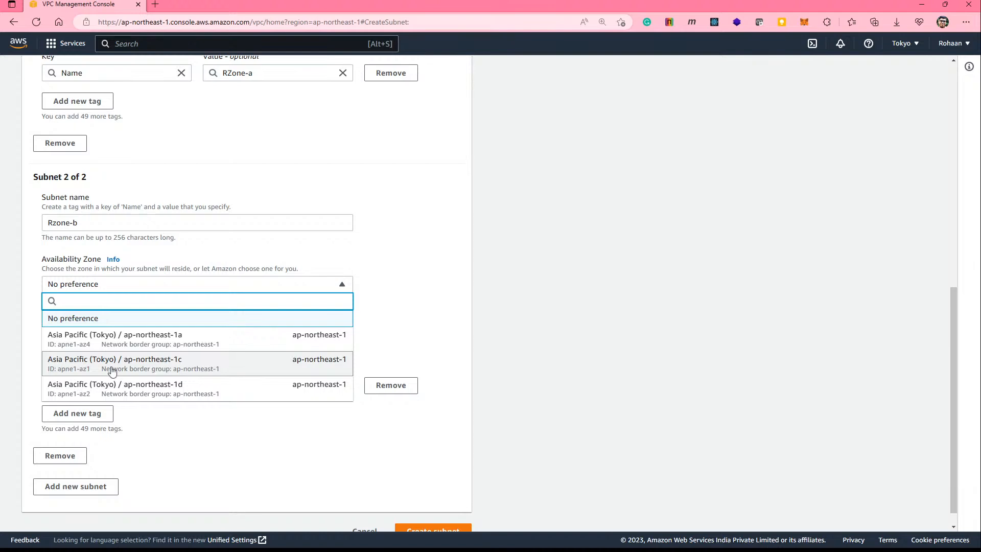
key(Down)
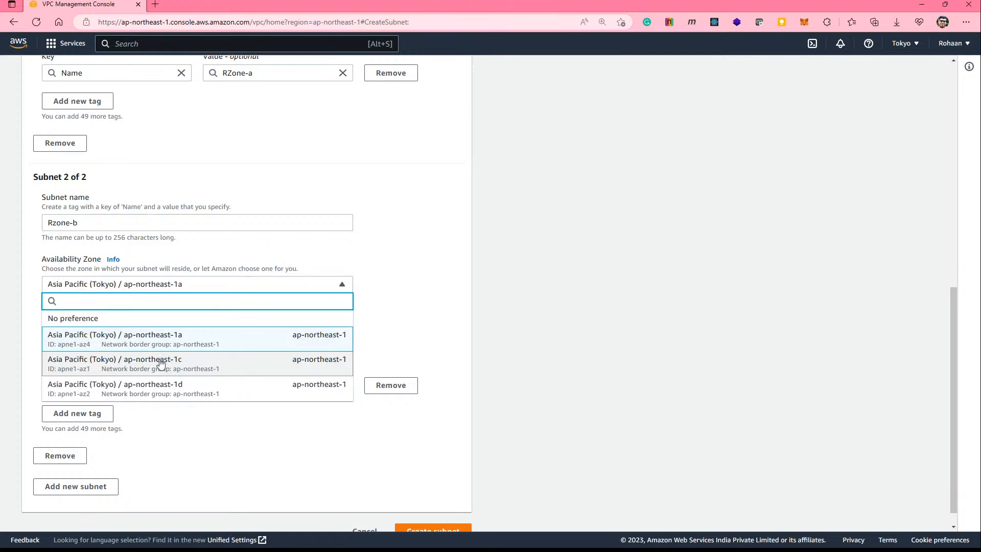
click(161, 364)
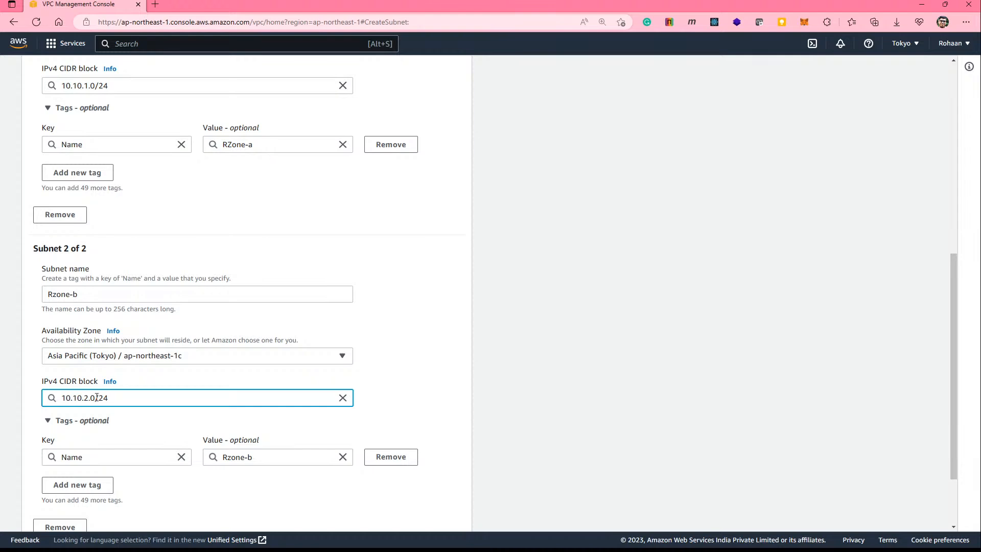
Step: Add a third subnet named Rzone-c and place it in availability zone ap-northeast-1d
scroll(203, 407, down, 2)
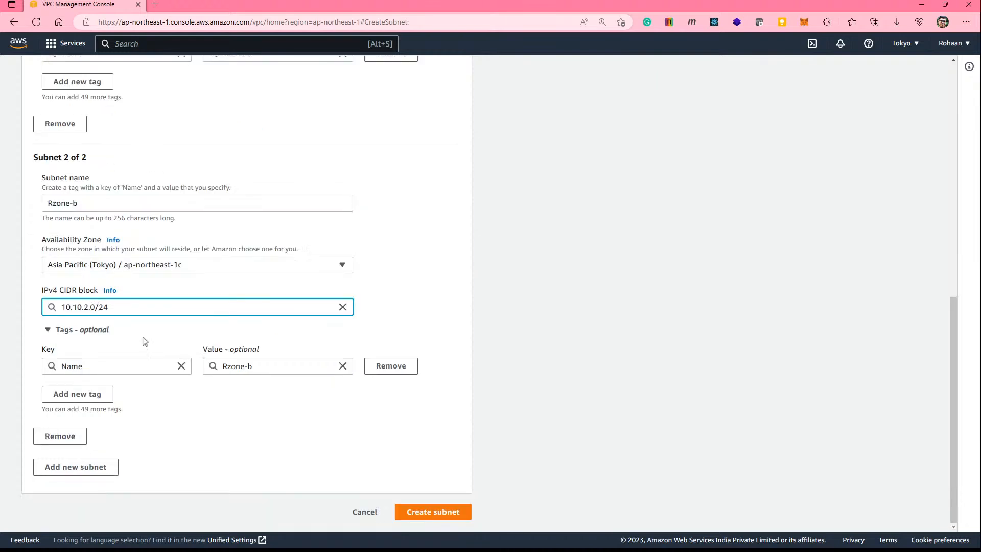
click(105, 467)
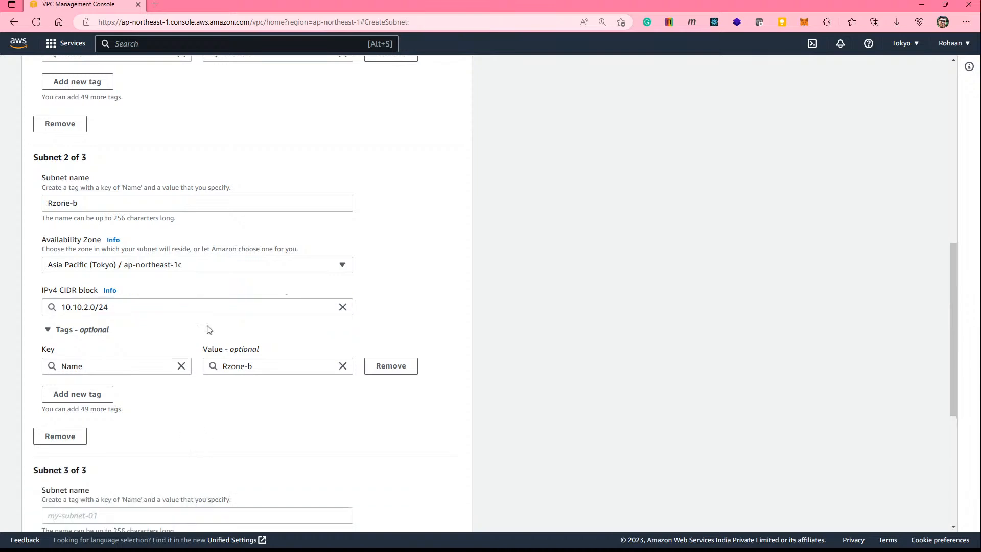
scroll(209, 330, down, 4)
click(134, 300)
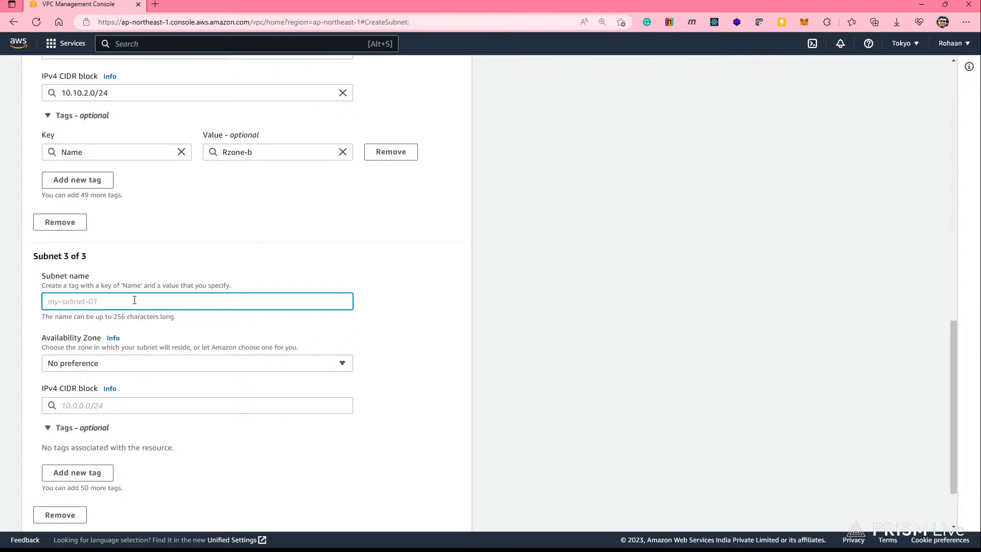
text(Rzone-)
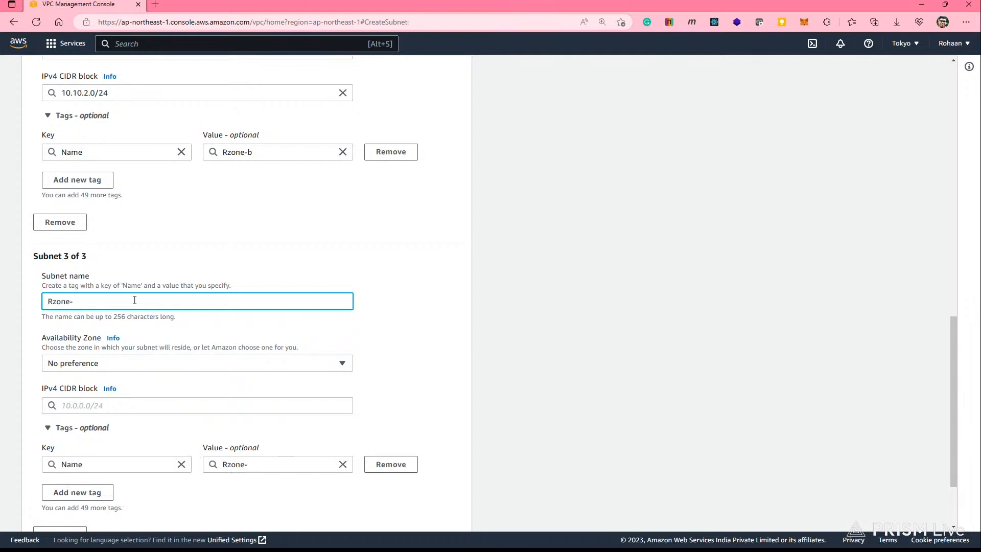
text(c)
scroll(138, 307, down, 2)
click(139, 265)
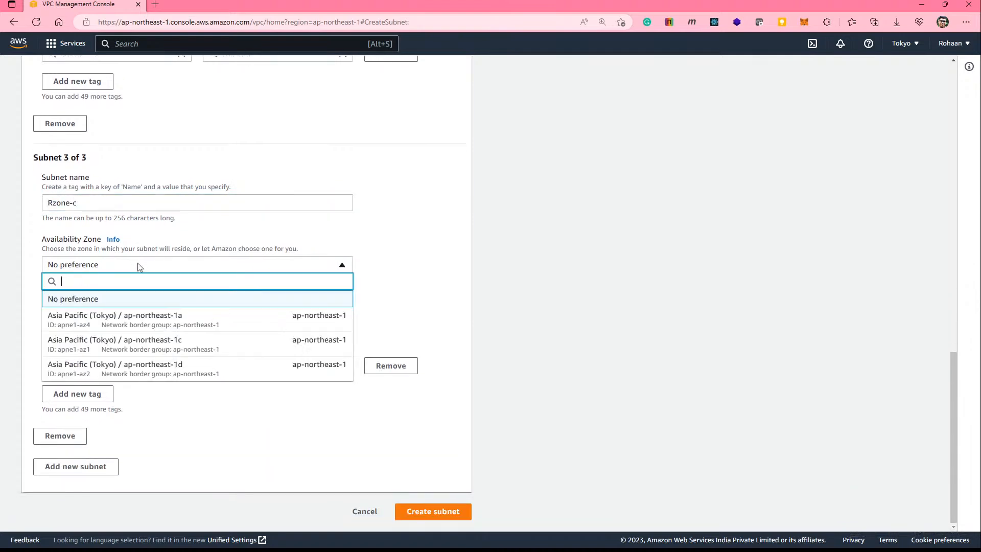
click(161, 373)
Step: Set the IPv4 CIDR block of subnet Rzone-c to 10.10.3.0/24 and create the three subnets
click(108, 307)
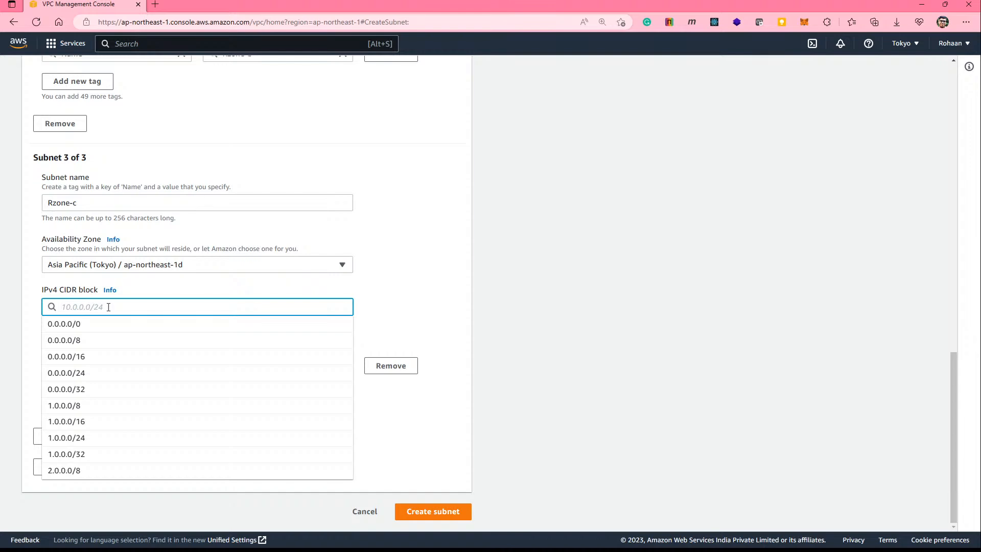
text(10.10)
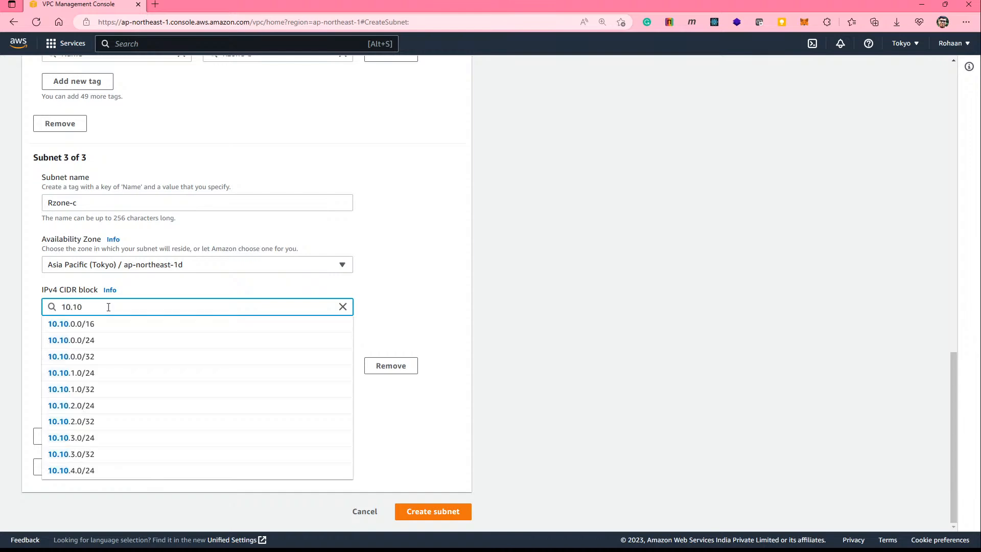
text(.0.)
key(BackSpace)
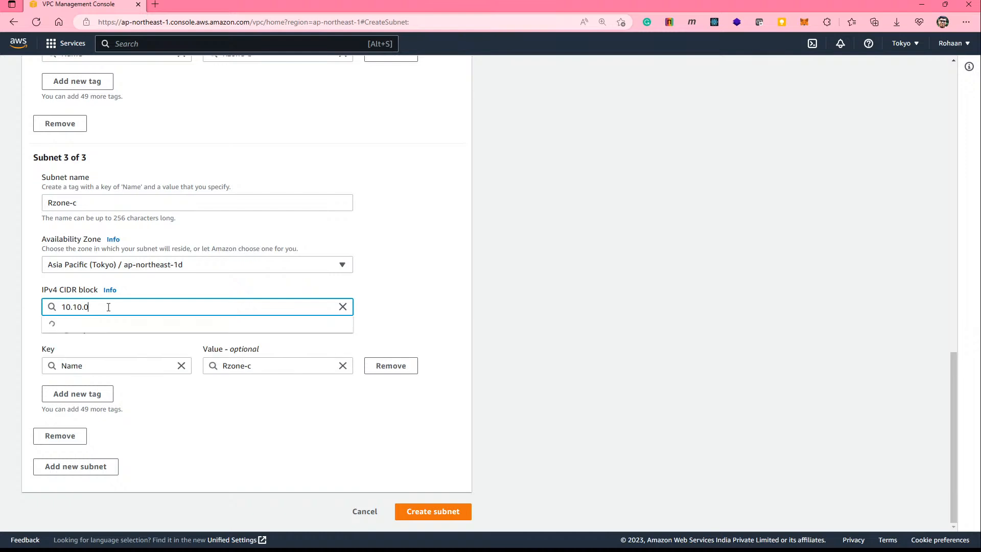
text(3.0)
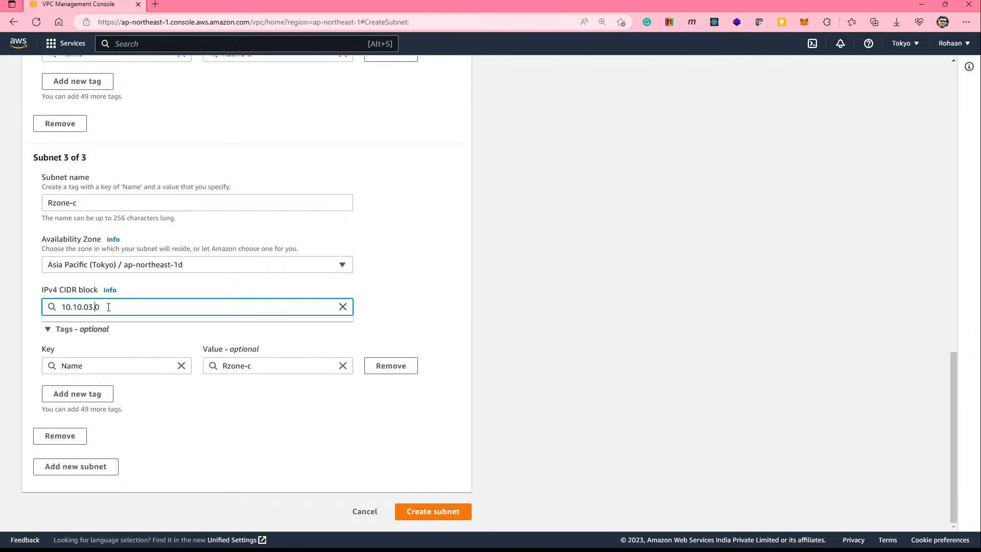
key(Left)
key(Left)
key(BackSpace)
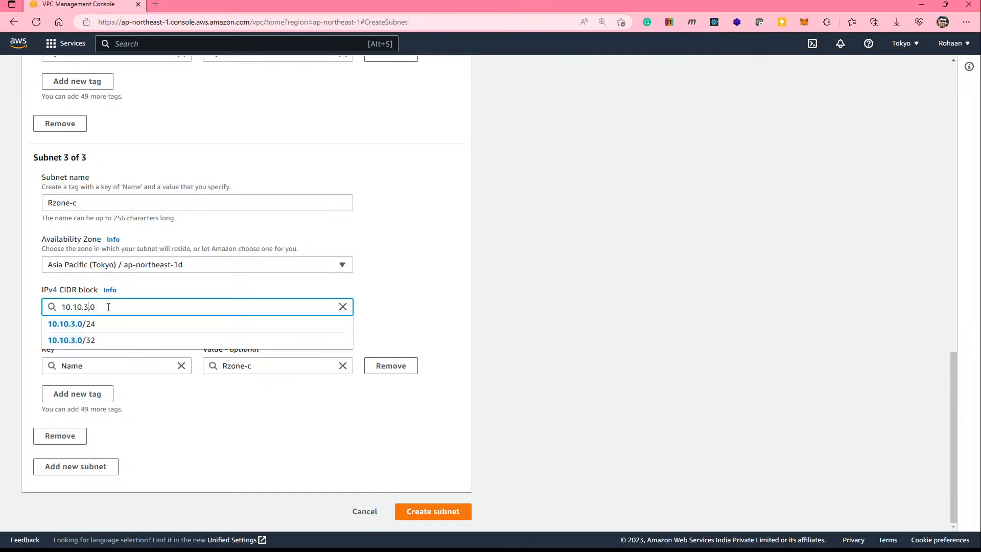
key(End)
text(/2)
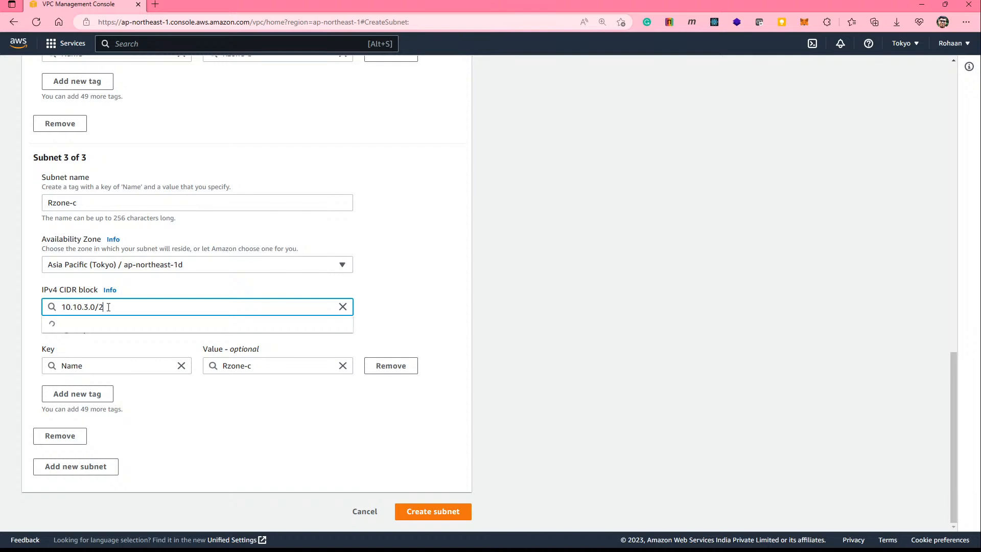
text(4)
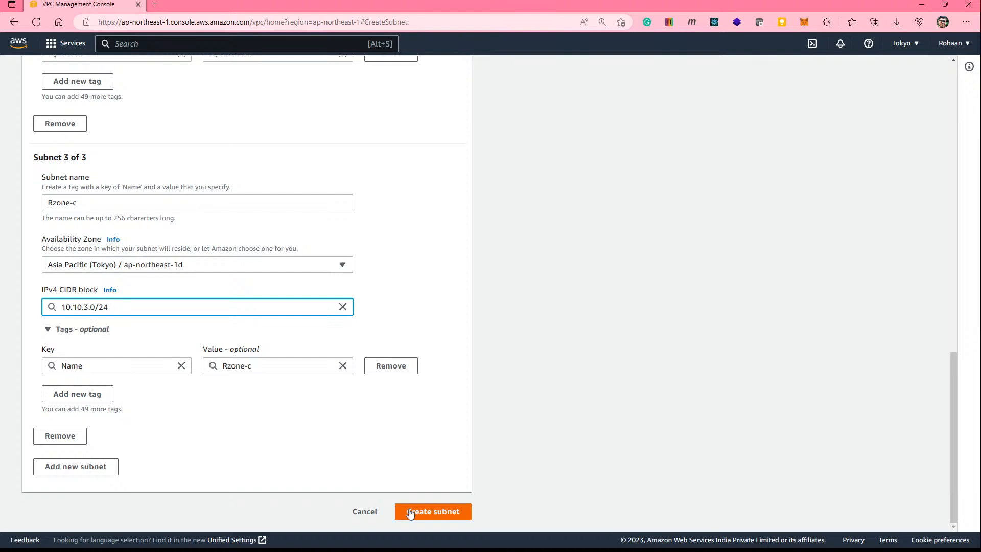
click(410, 513)
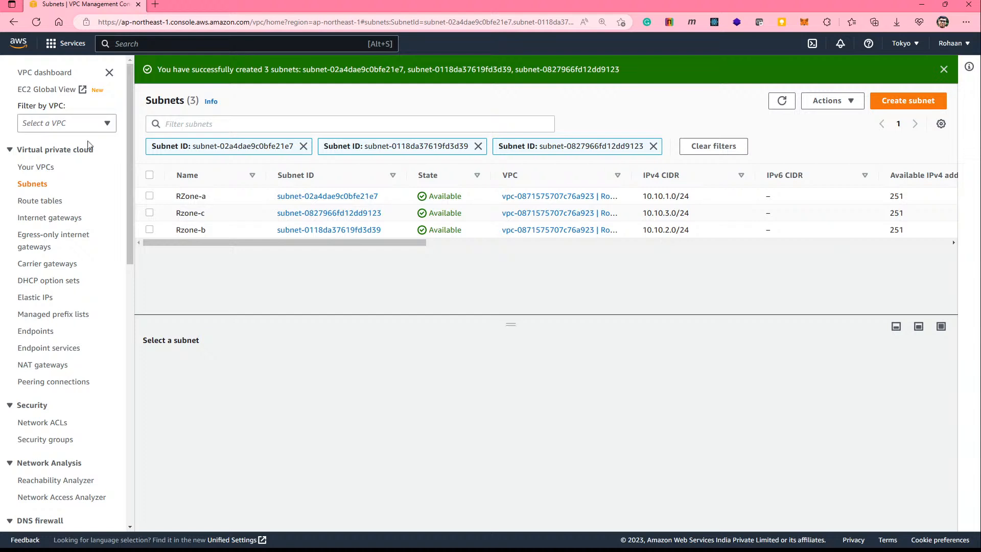
Step: Create a route table named public-sub-rt in the custom VPC
click(48, 201)
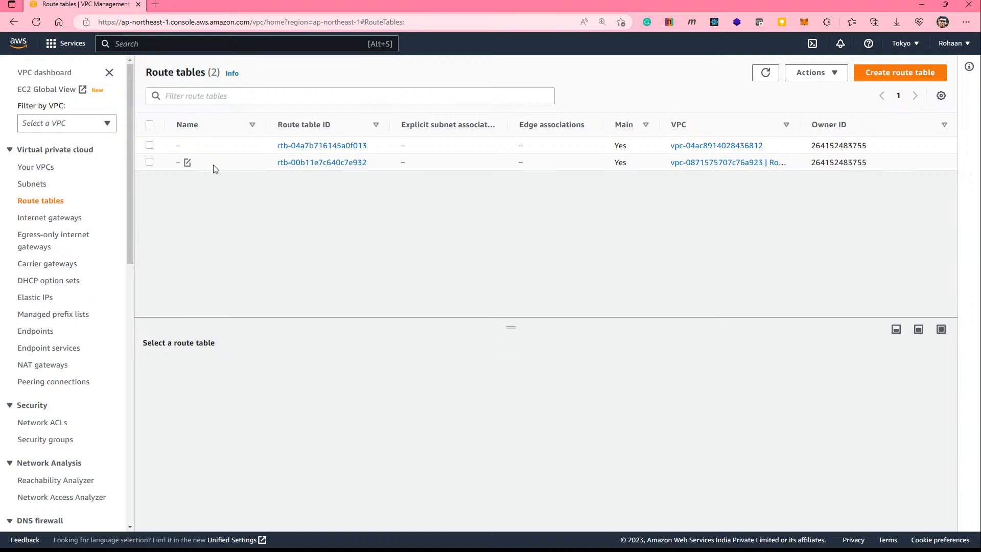
click(885, 75)
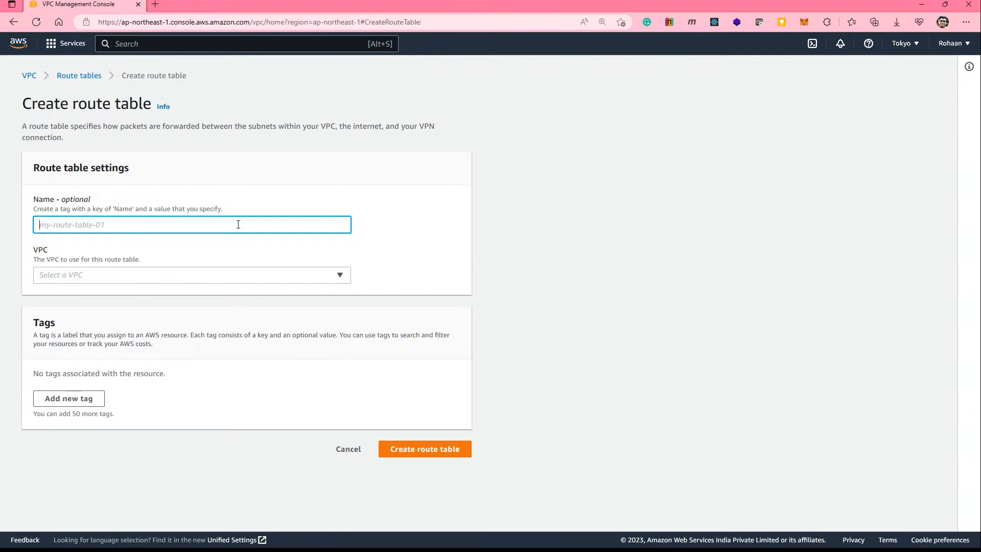
text(public-sub-rt)
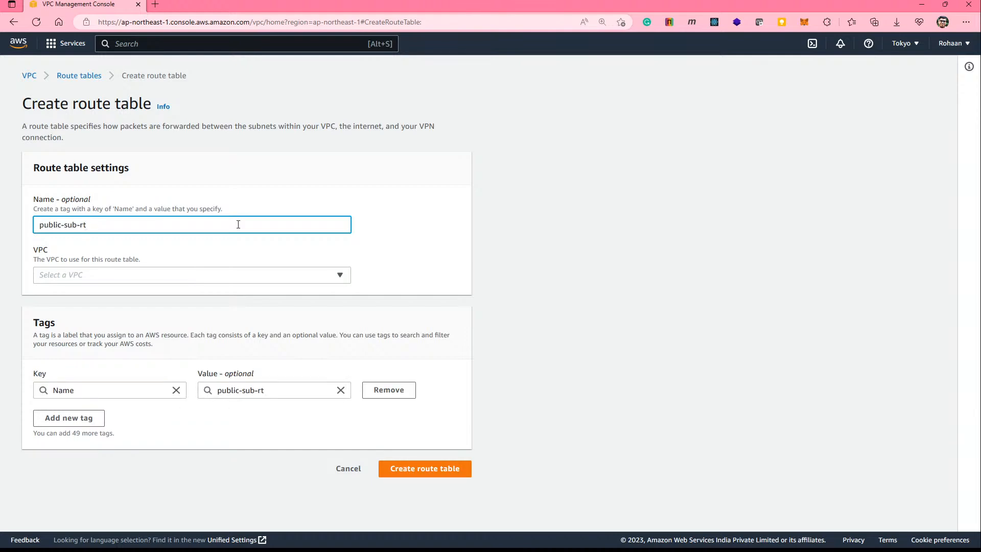
click(196, 274)
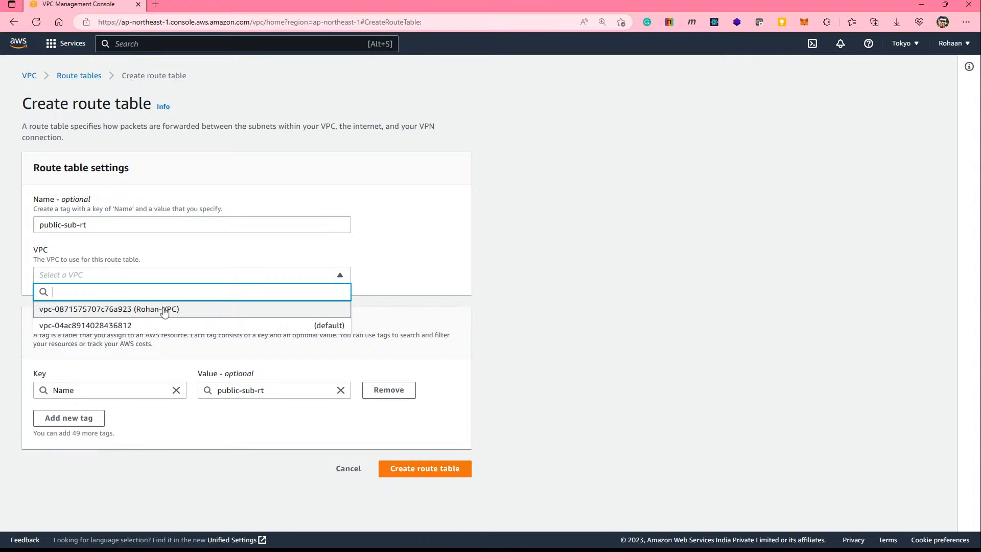
click(164, 309)
click(427, 470)
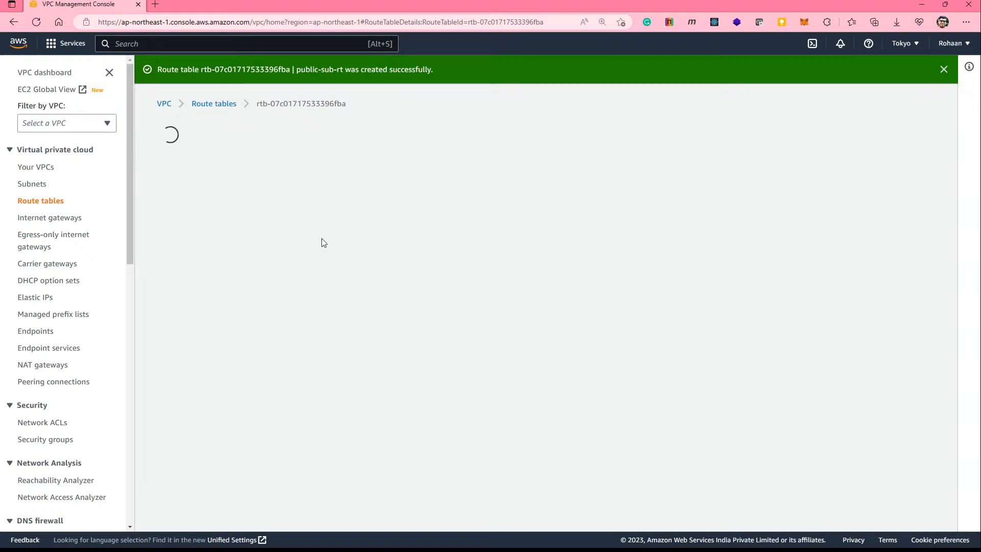
Step: Associate subnet RZone-a with the public-sub-rt route table and check its subnet associations
click(262, 332)
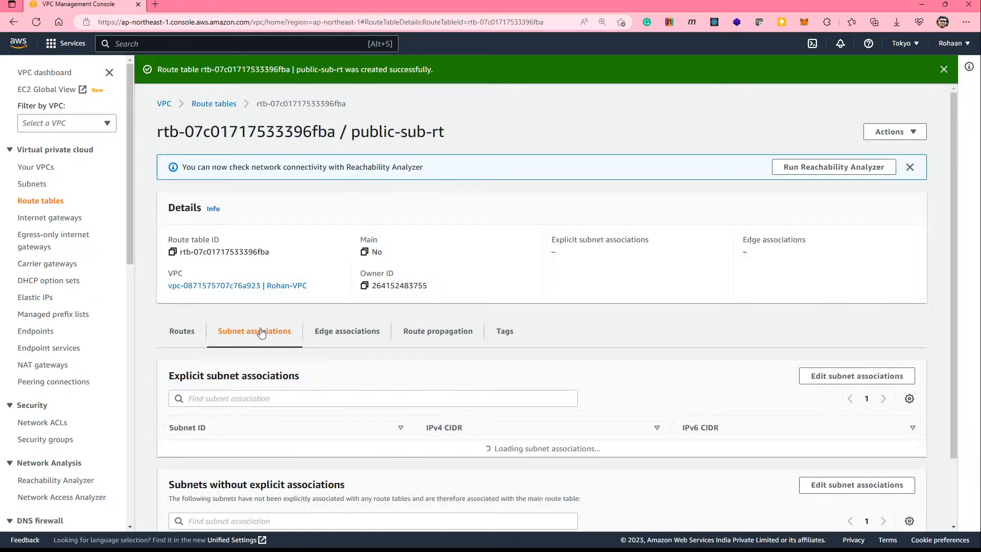
scroll(270, 354, down, 1)
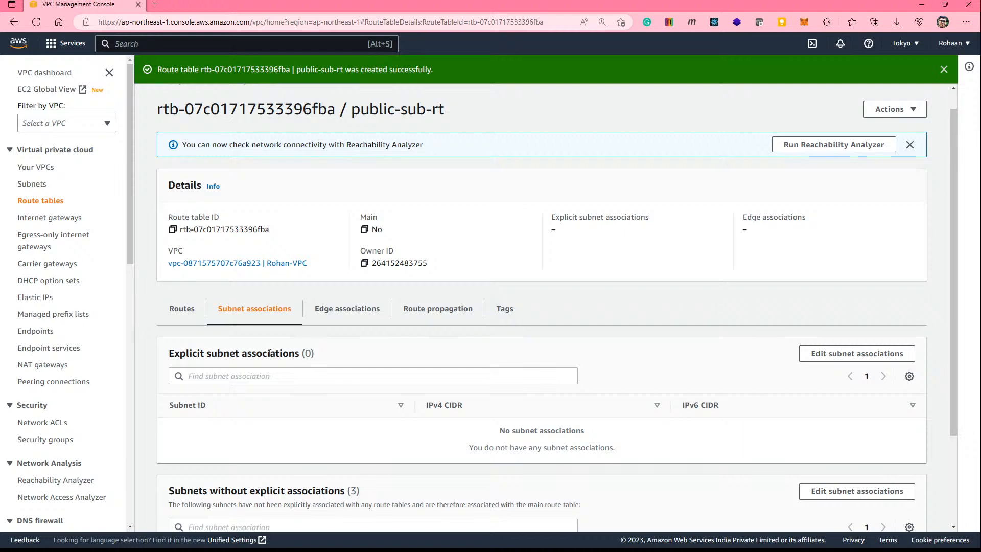
click(857, 353)
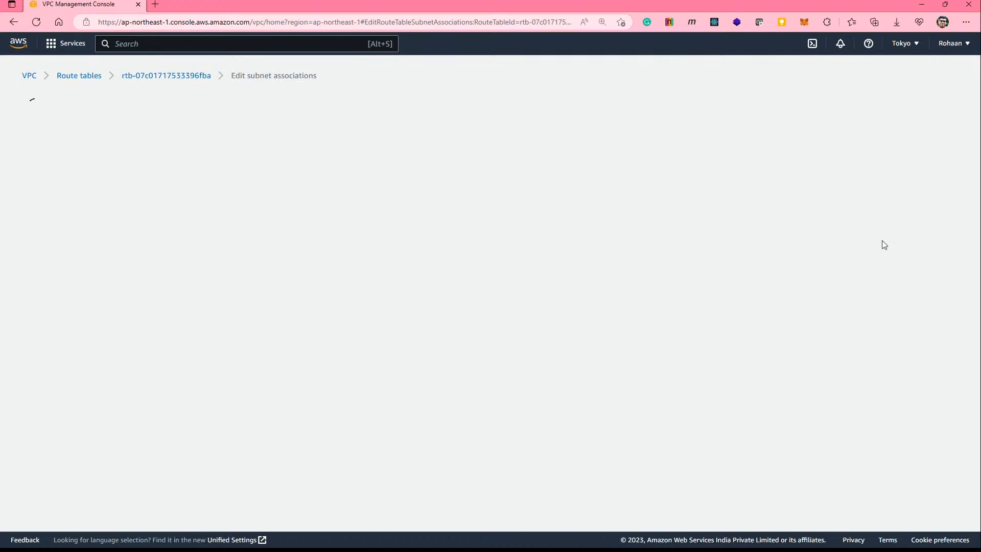
click(94, 228)
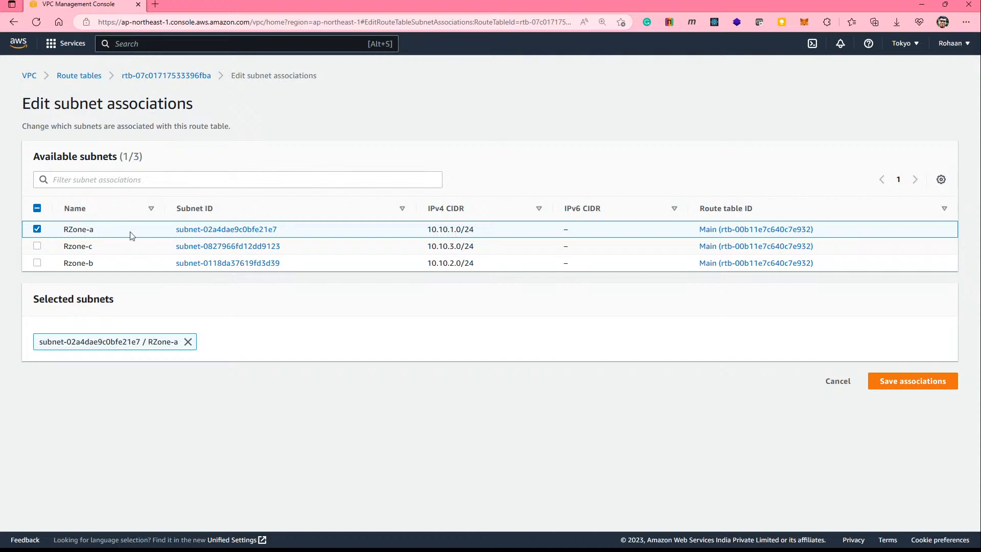
click(919, 383)
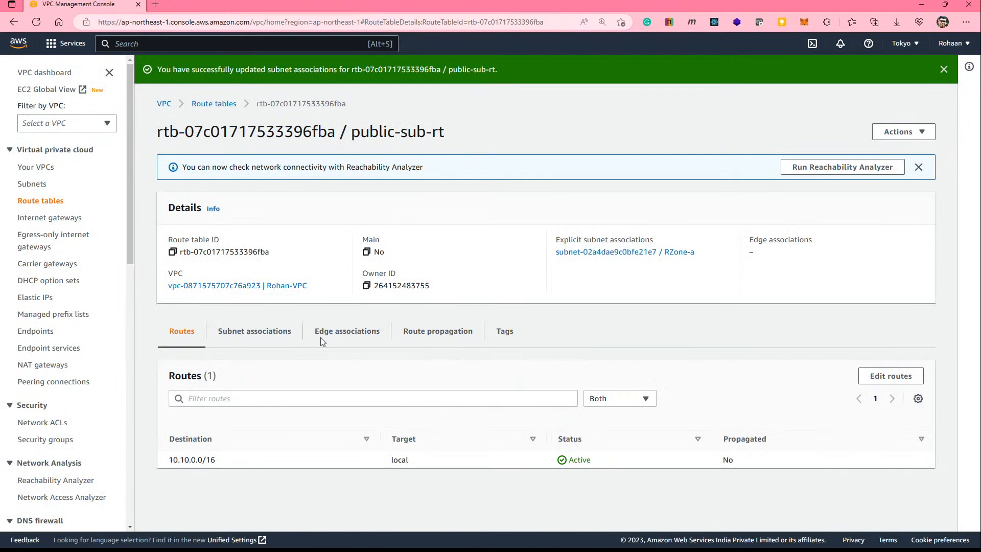
click(275, 338)
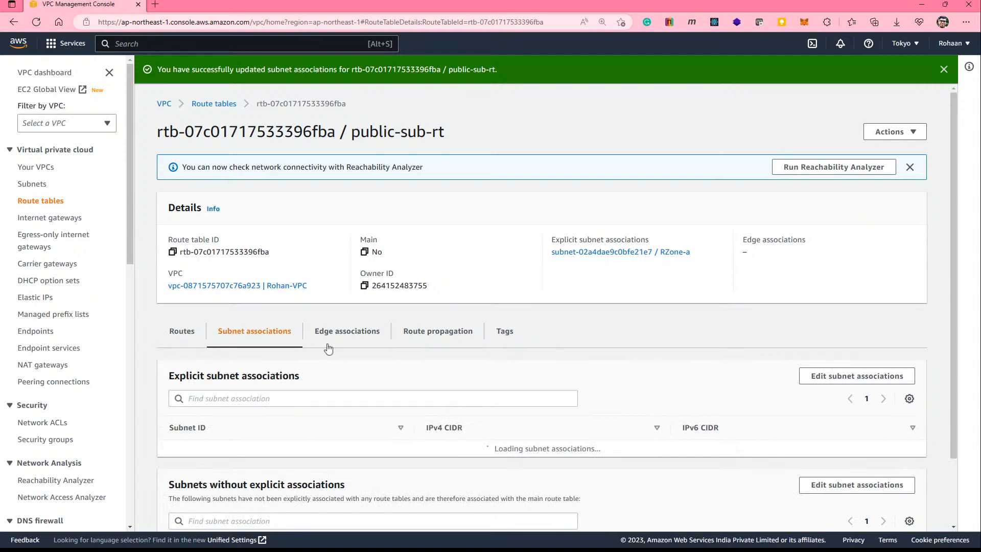
scroll(328, 350, down, 2)
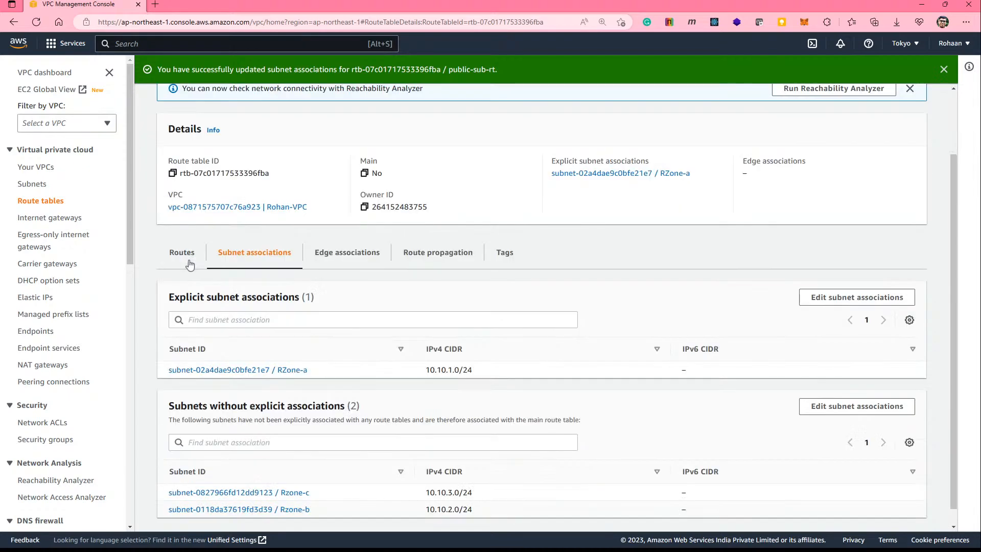
scroll(745, 250, up, 2)
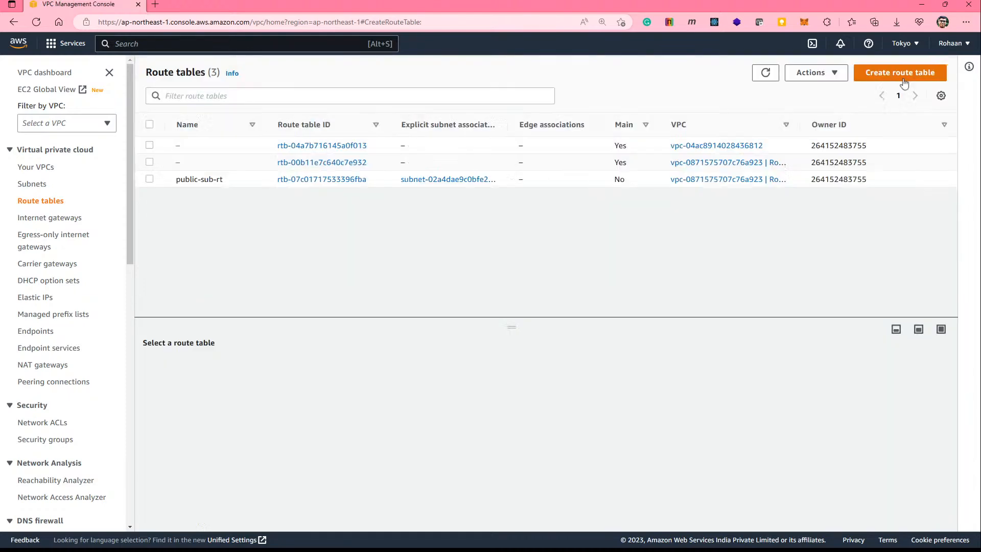
Step: Create a second route table named pvt-sub-rt in the custom VPC
click(904, 74)
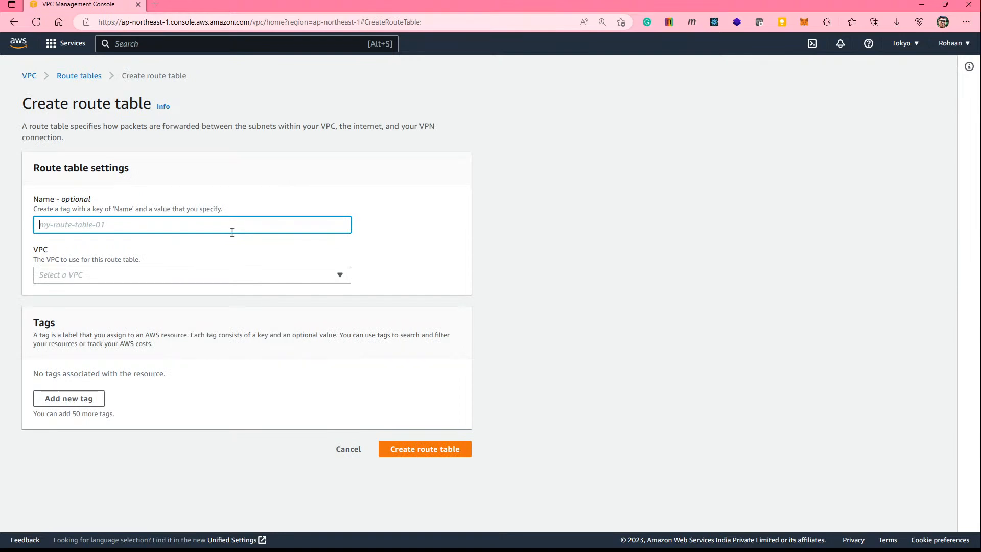
text(pvt-sub)
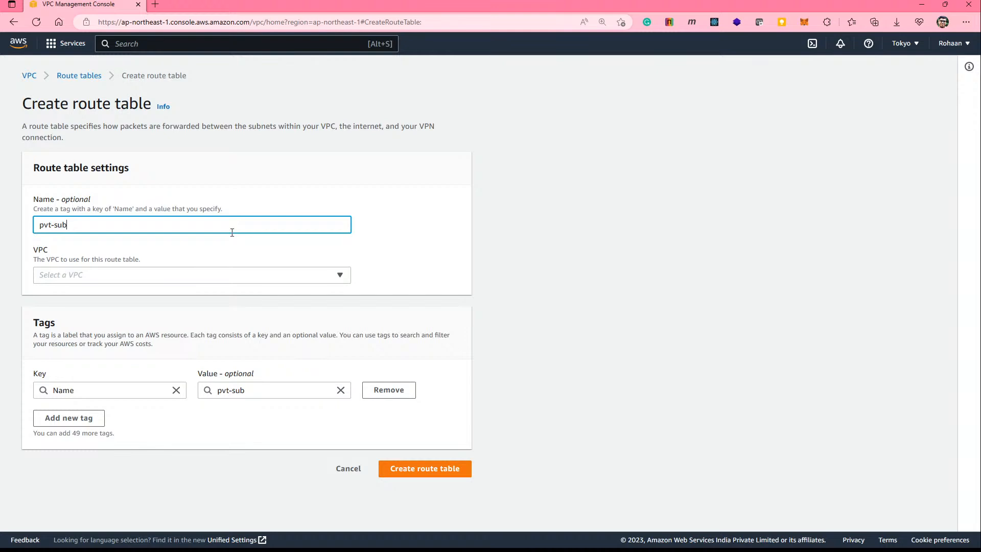
text(-rt)
click(235, 275)
click(239, 299)
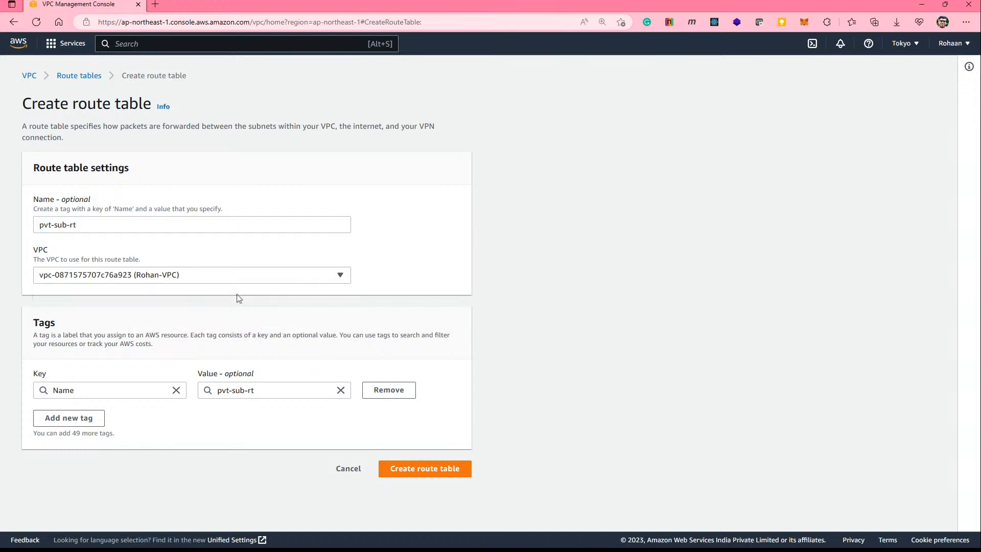
click(428, 471)
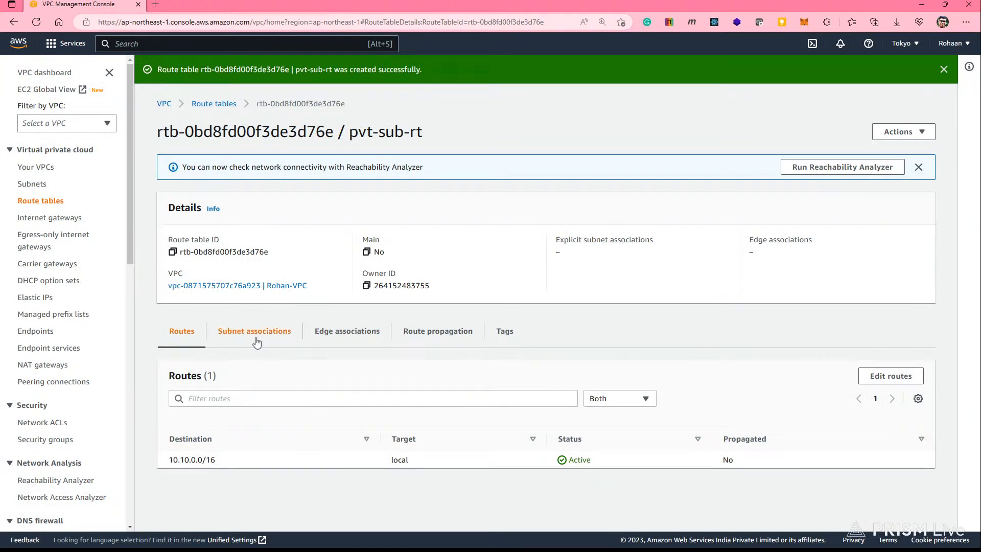
Step: Associate subnets Rzone-c and Rzone-b with the pvt-sub-rt route table and review its routes
click(315, 346)
scroll(327, 357, down, 2)
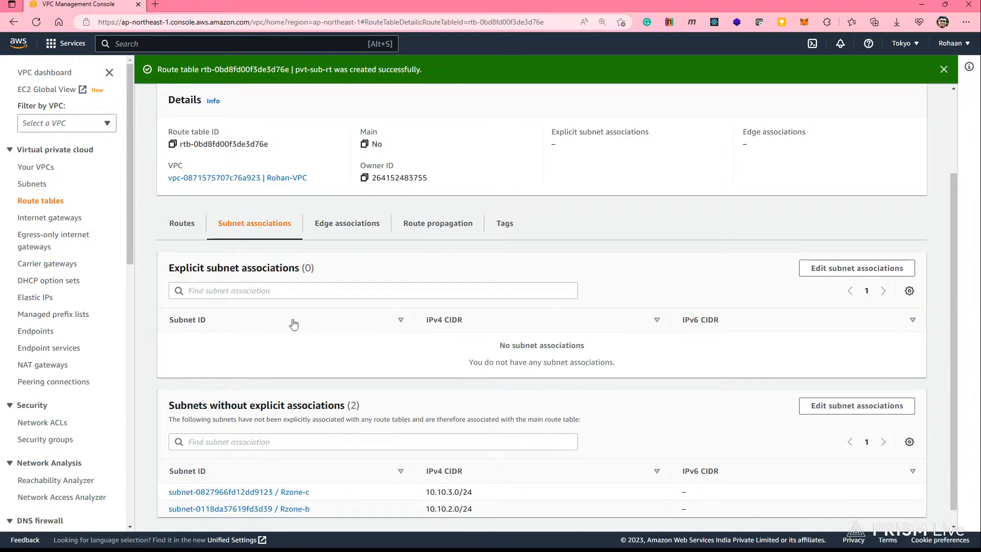
scroll(310, 350, down, 1)
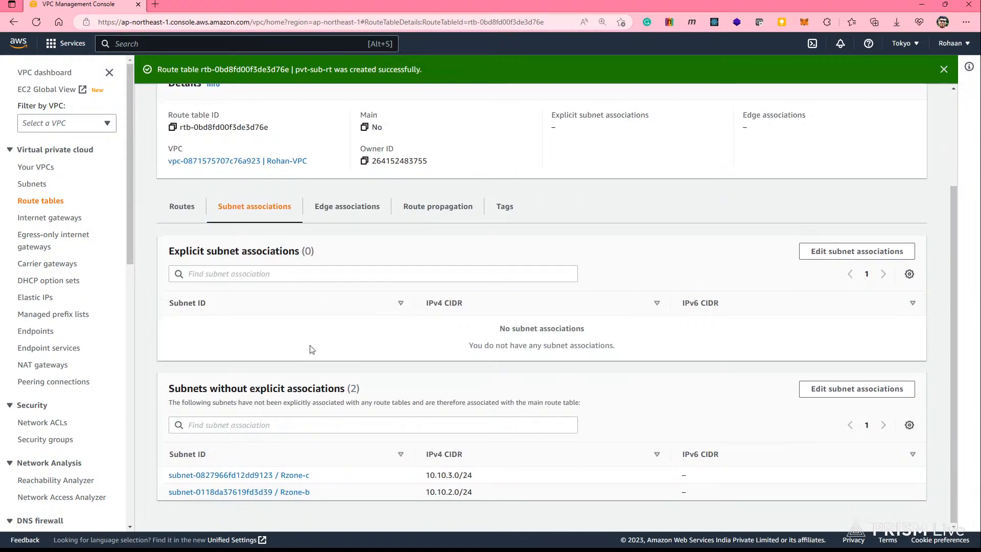
click(808, 253)
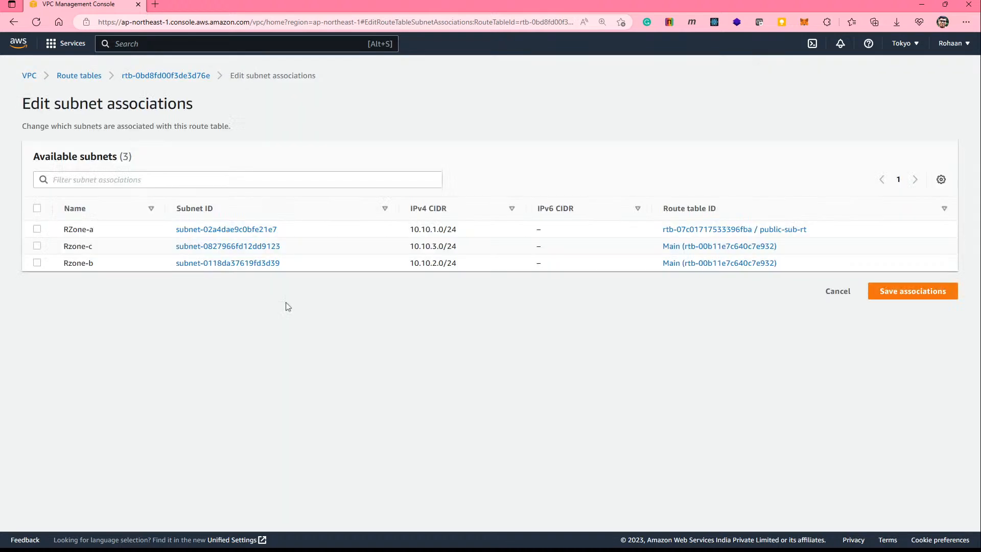
click(36, 246)
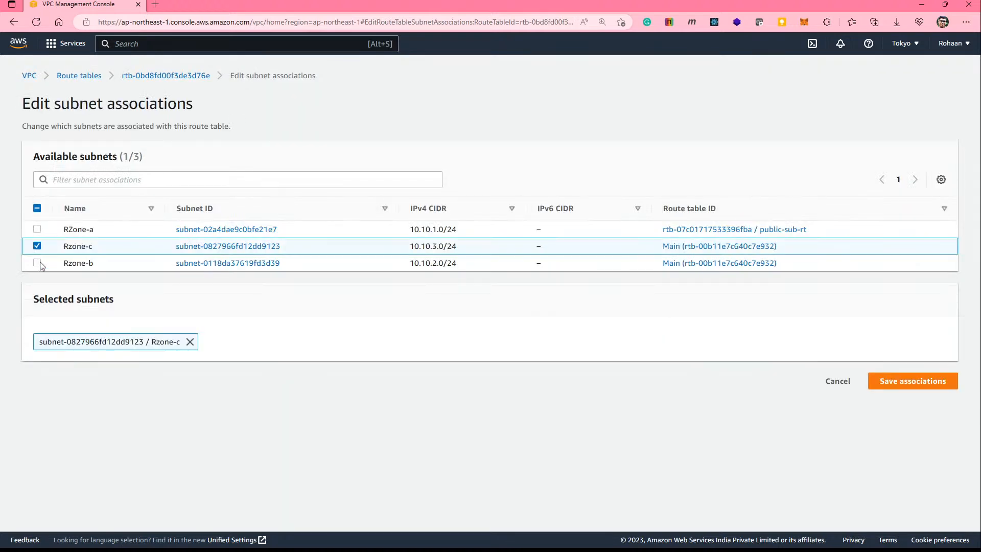
click(37, 262)
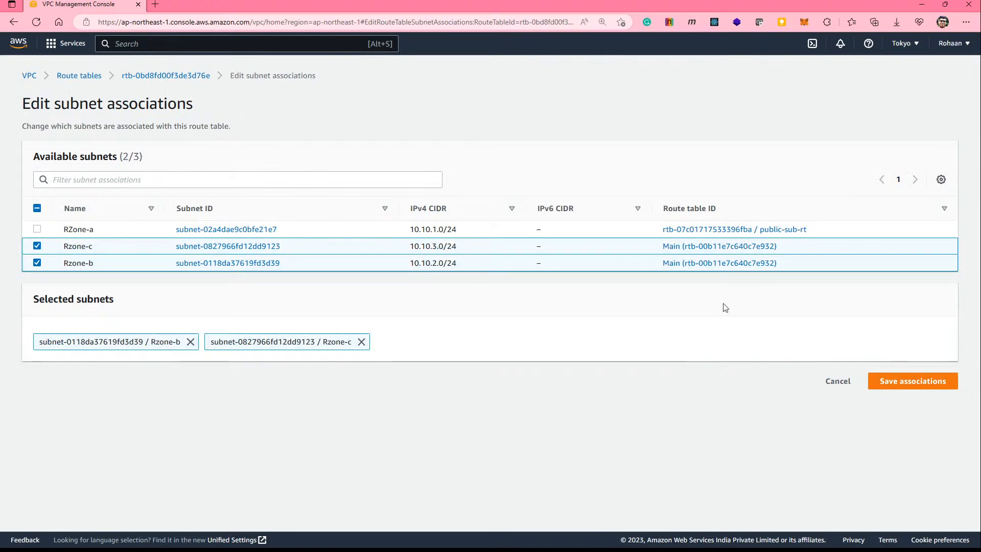
click(914, 385)
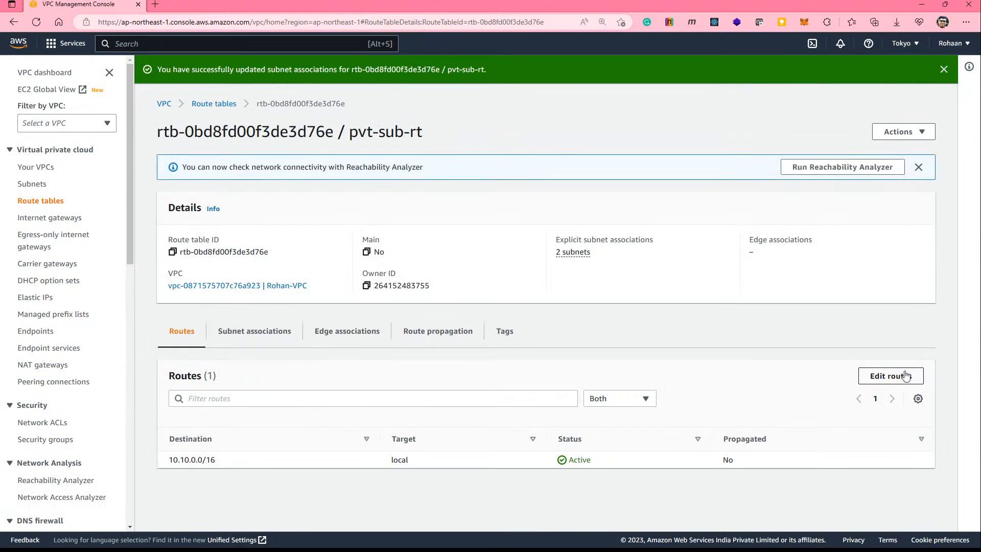
click(205, 104)
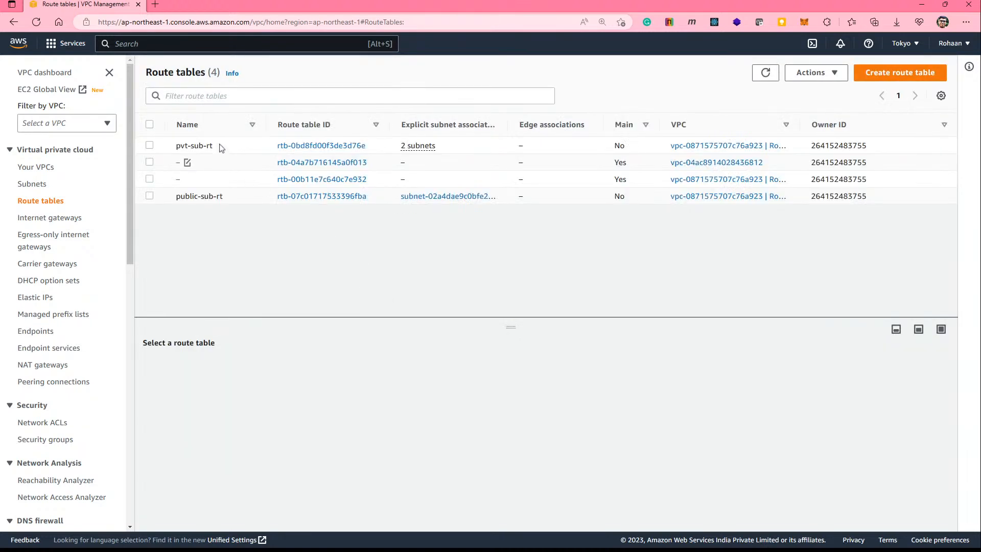
click(295, 147)
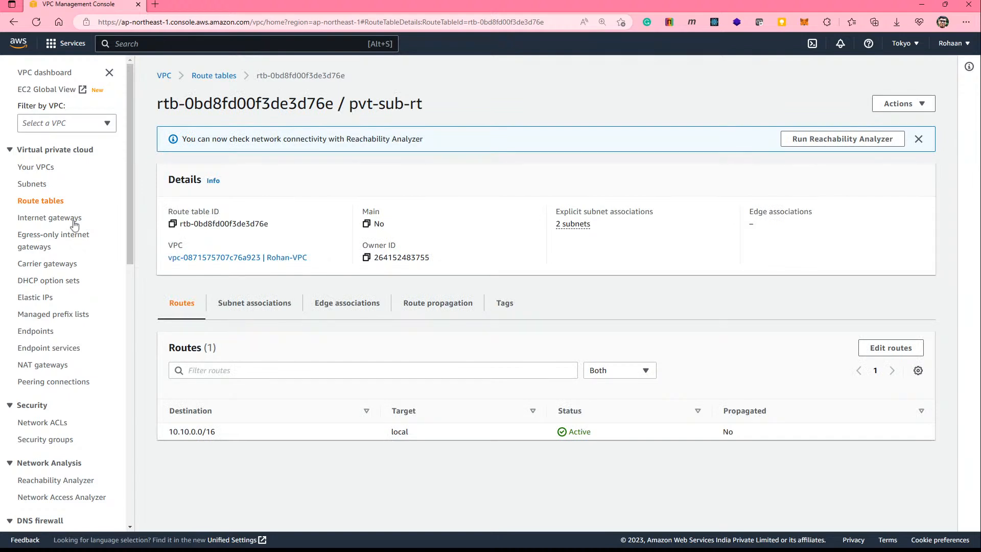
click(227, 77)
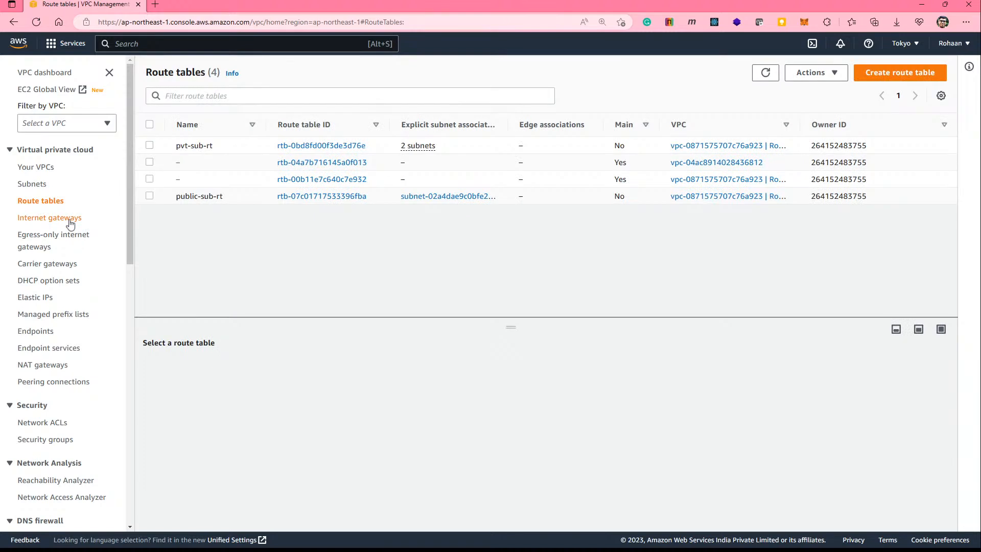
Step: Create an internet gateway named Ron-ig and attach it to the custom VPC
click(72, 221)
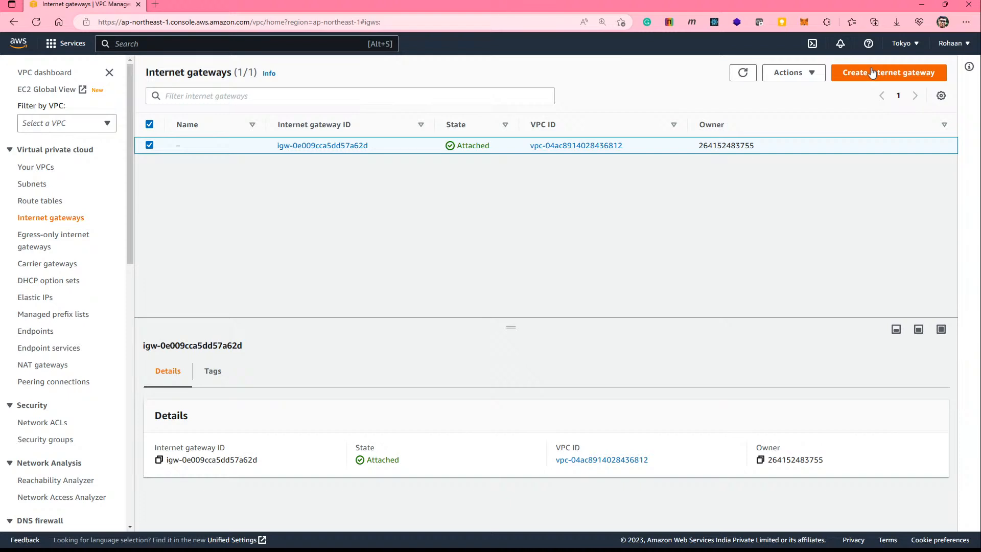
click(873, 73)
text(Ron-ig)
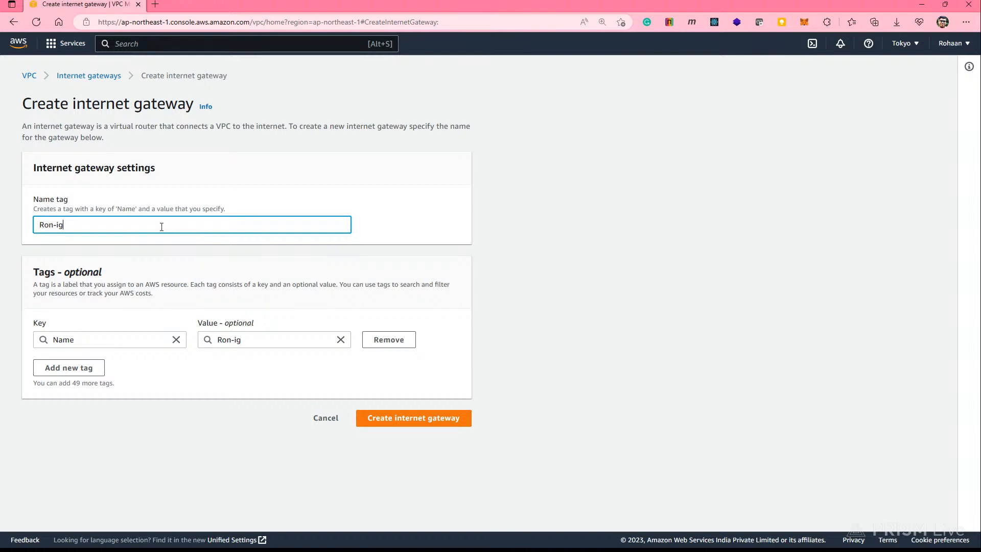
key(Return)
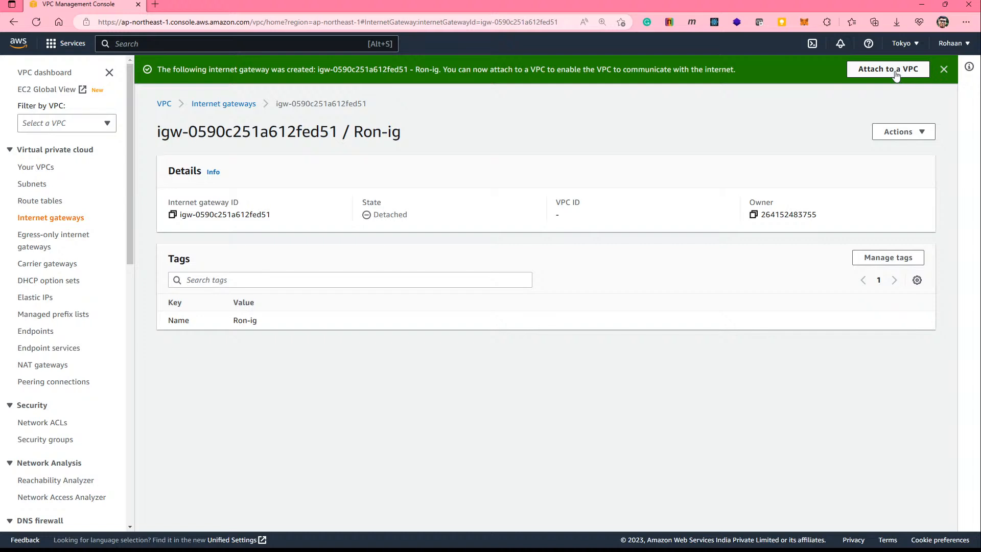
click(896, 75)
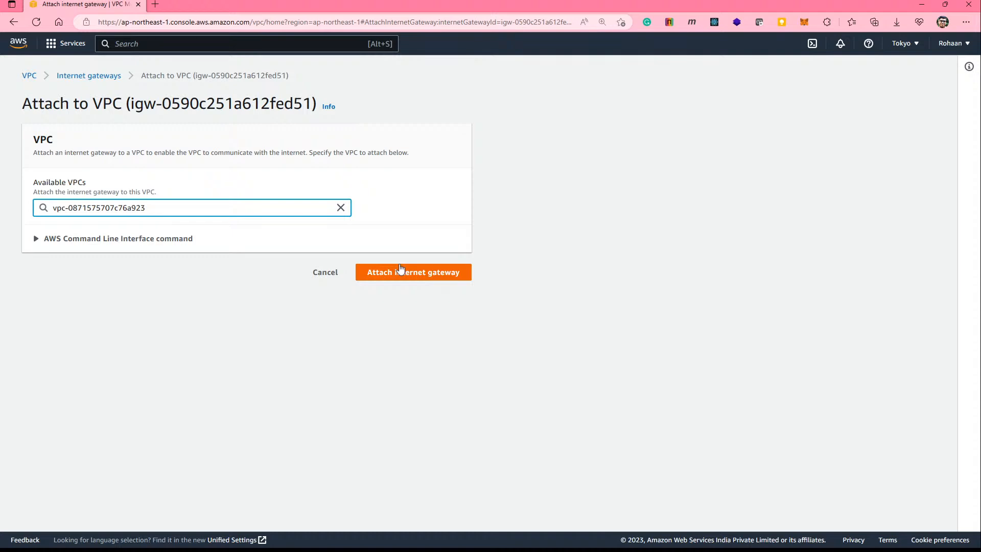
click(401, 271)
Step: Go to EC2 and set up a new t2.micro instance in subnet RZone-a with auto-assign public IP enabled
click(161, 44)
text(ec2)
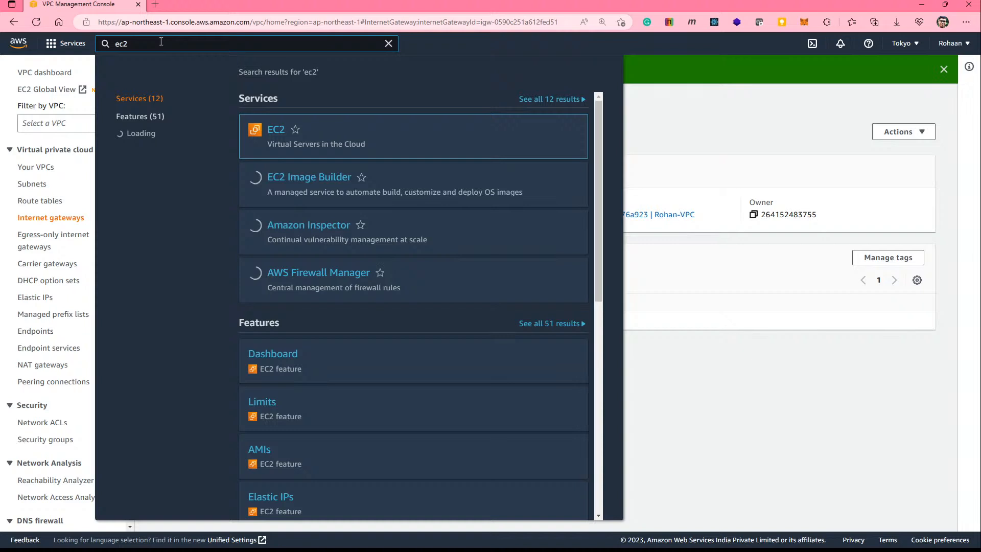
key(Return)
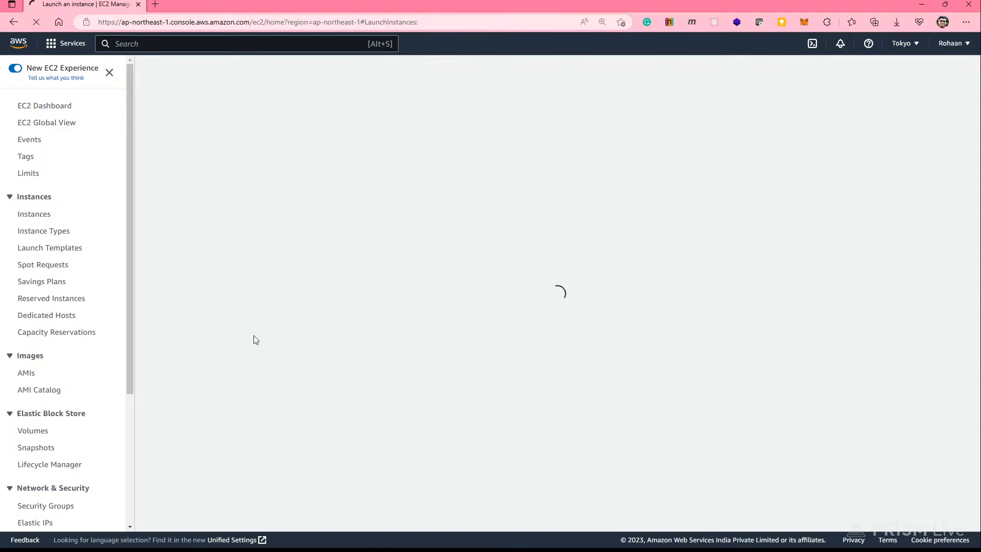
scroll(162, 450, down, 8)
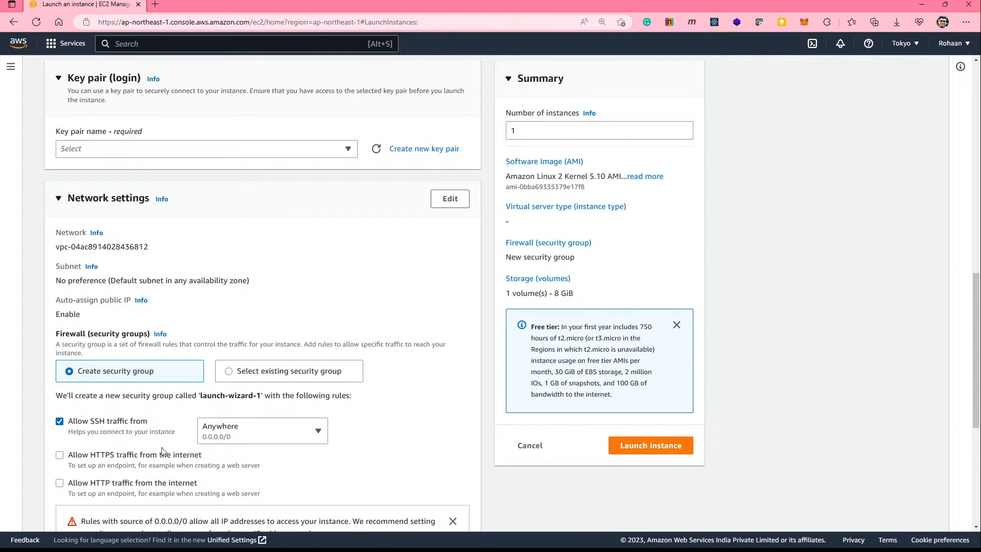
scroll(358, 307, up, 3)
click(402, 303)
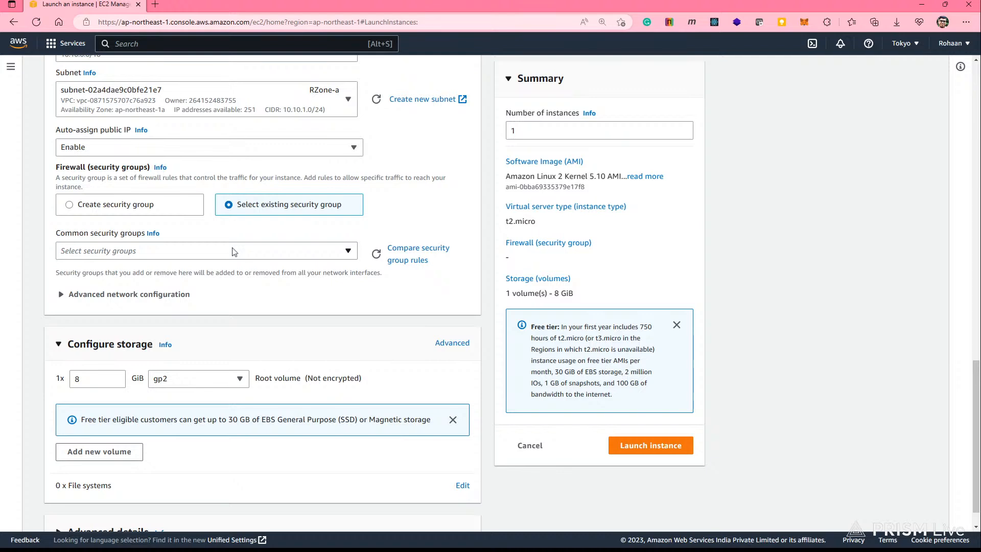
Step: Choose to create a new security group for the instance and name it Ron-Sg
click(69, 205)
click(130, 250)
text(Ron-Sg)
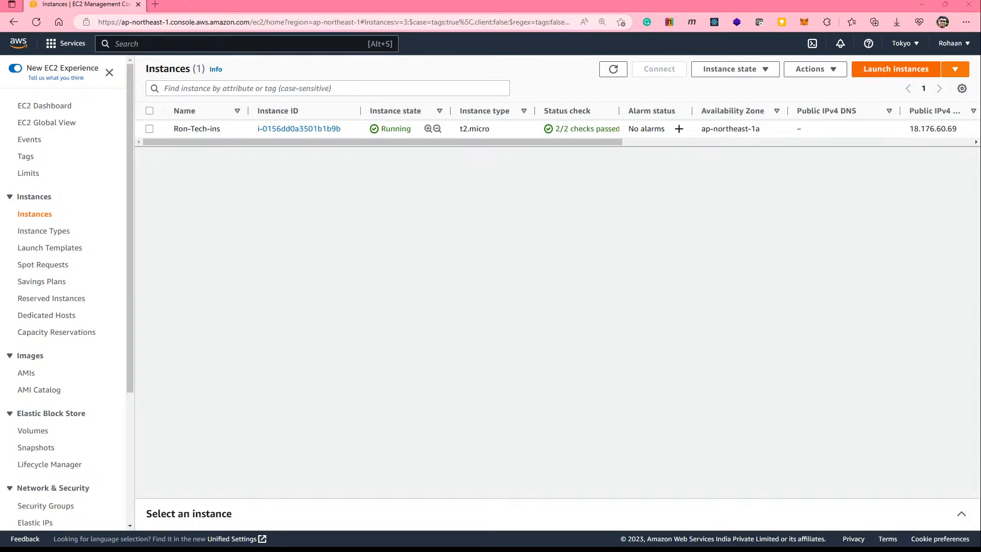
Step: Try to connect to the Ron-Tech-ins instance through EC2 Instance Connect
click(150, 129)
click(645, 71)
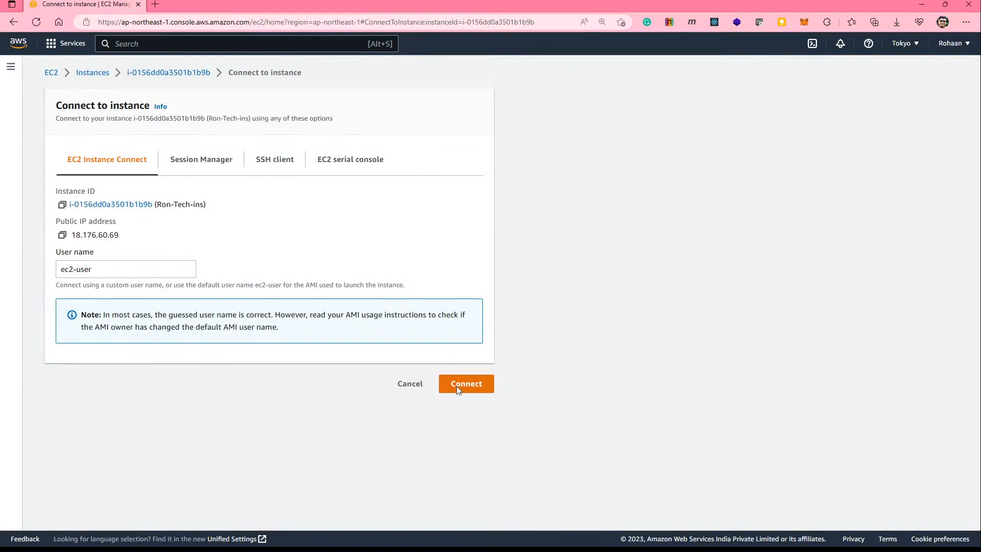
click(459, 390)
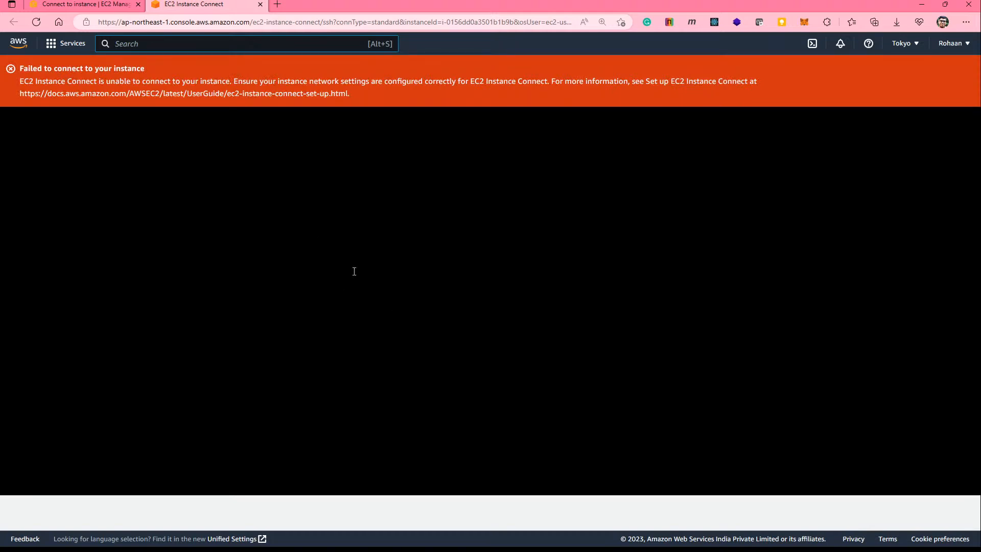
Step: Go to the VPC service's route tables and open the details of the public-sub-rt route table
click(78, 5)
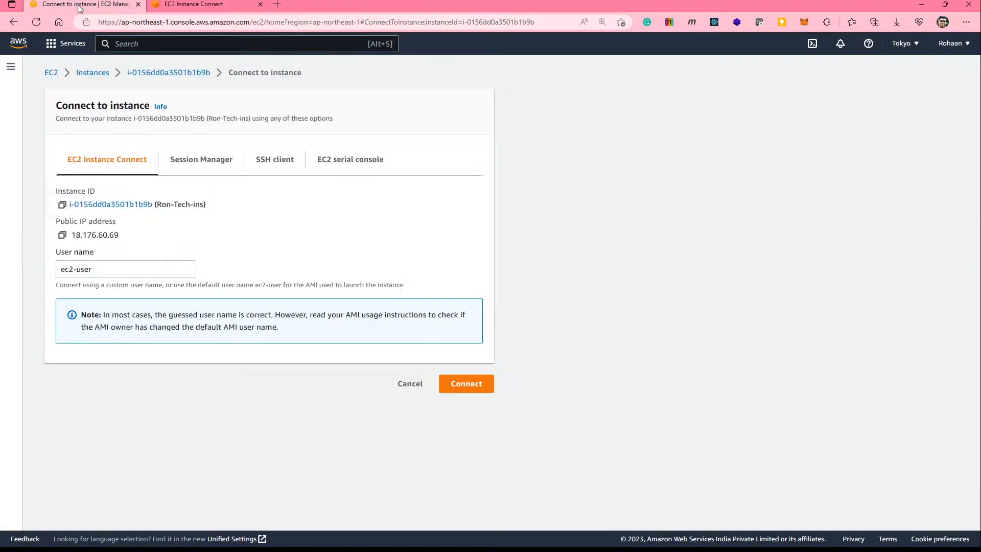
click(93, 74)
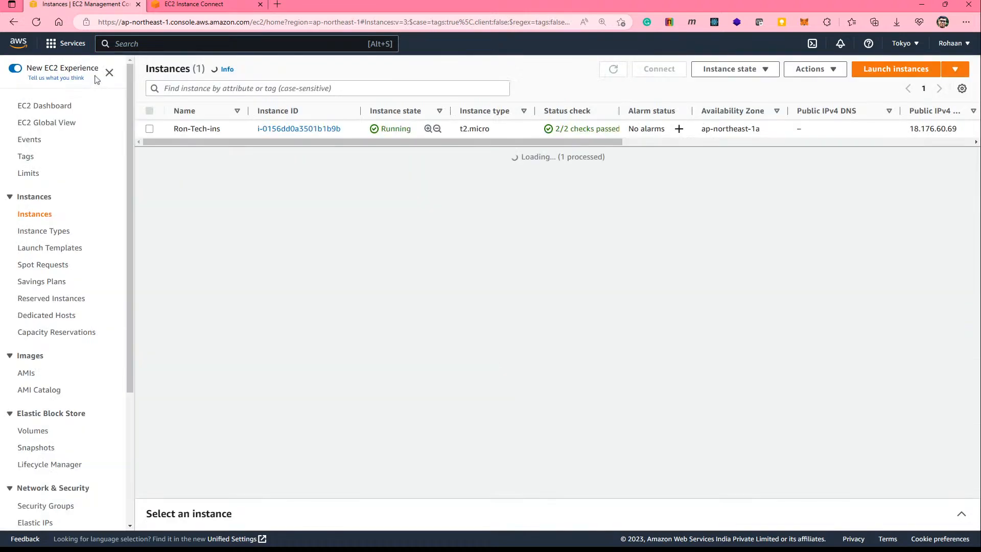
click(204, 42)
text(vpc)
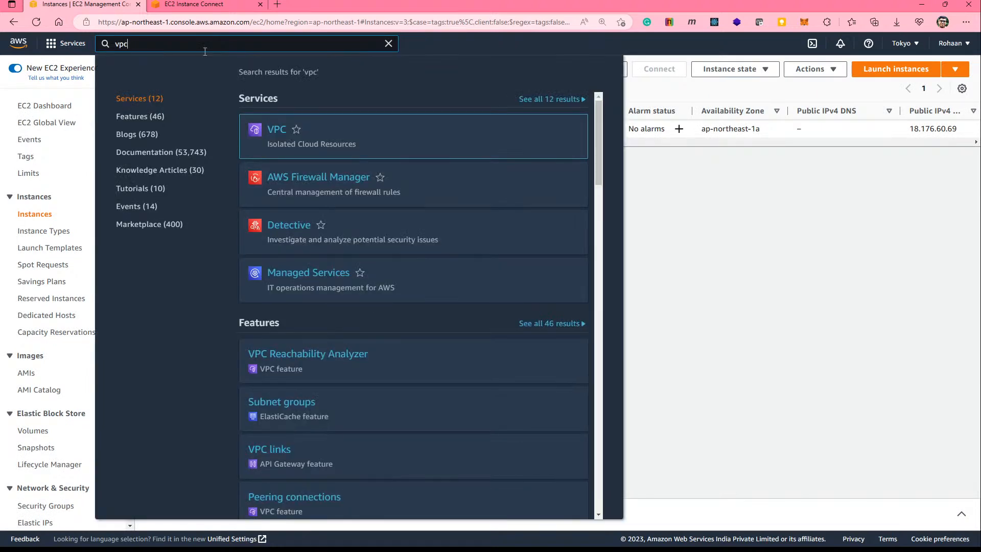
click(274, 130)
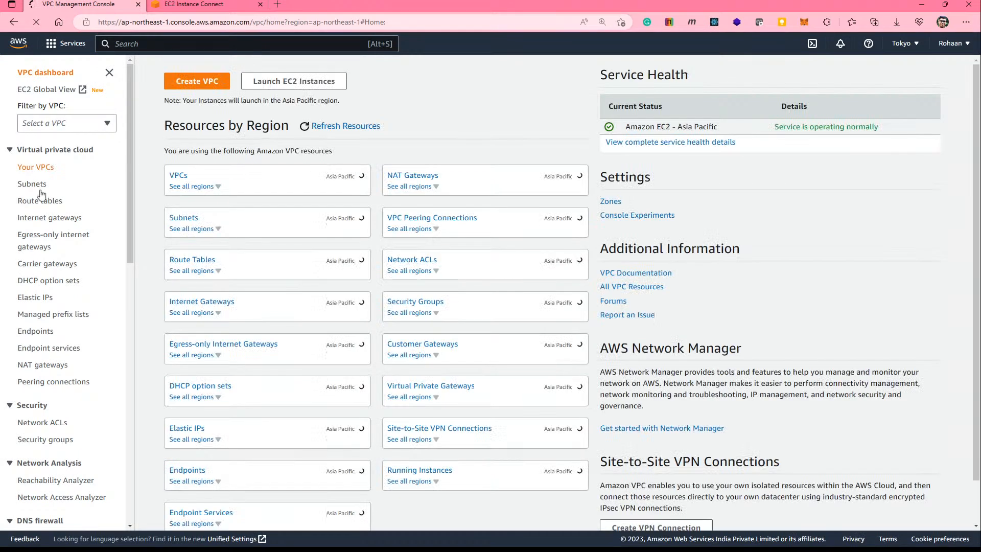
click(42, 202)
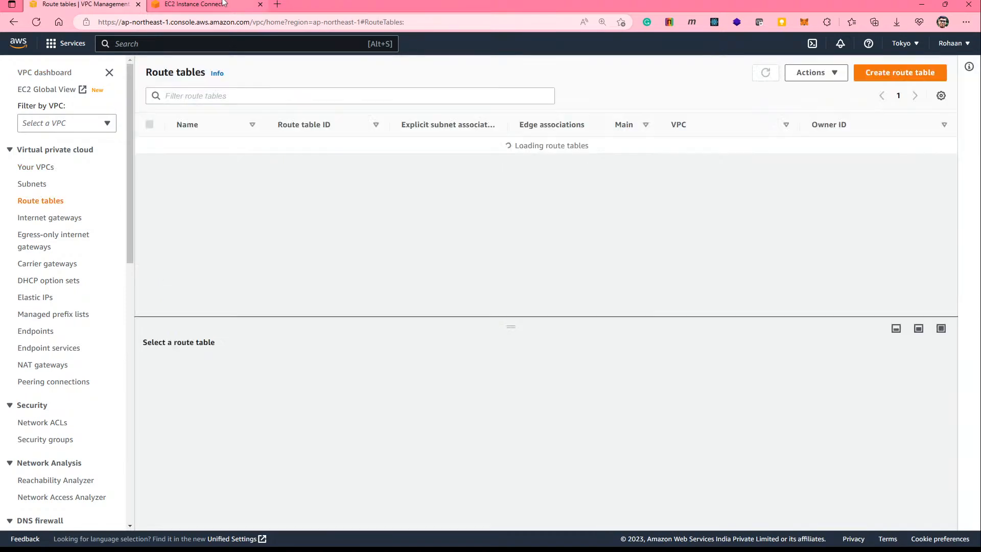
click(194, 4)
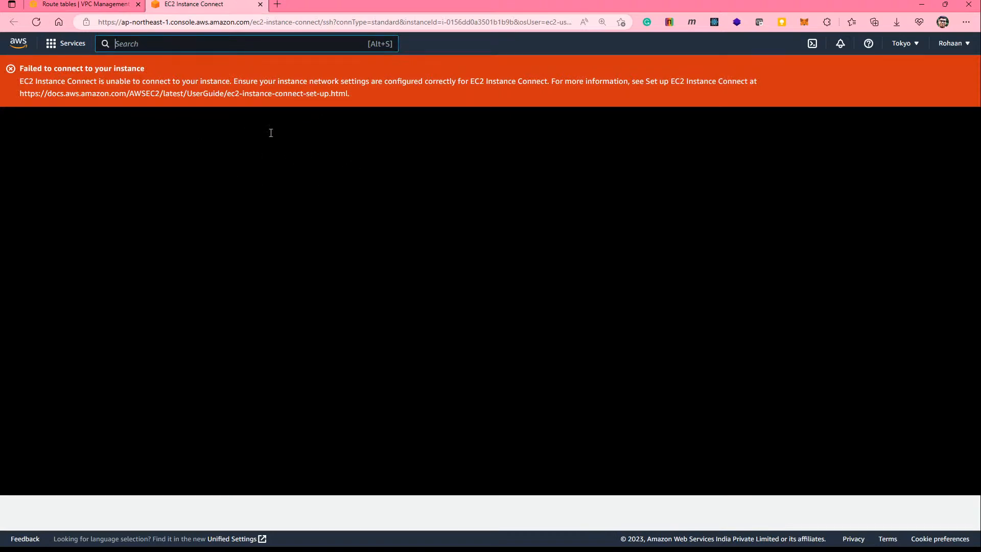
click(88, 6)
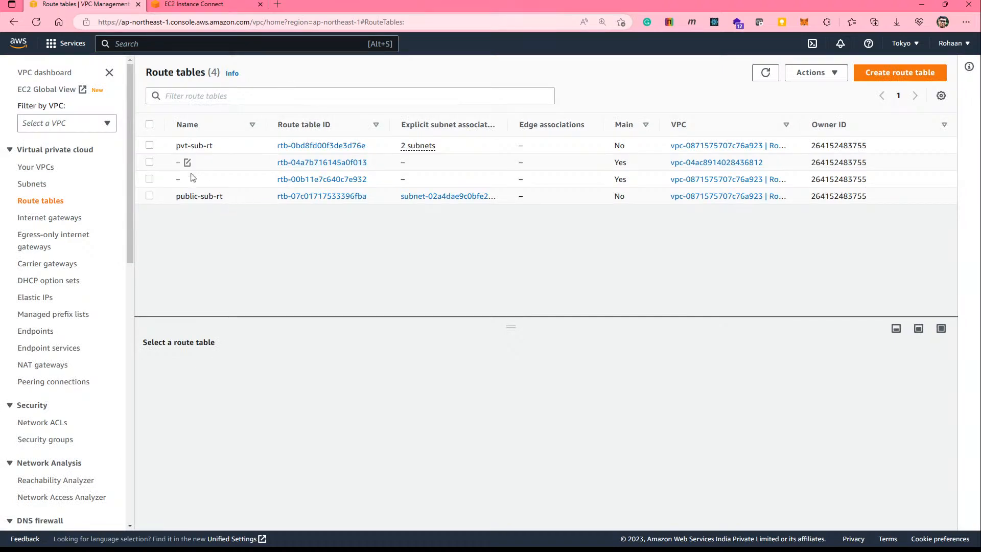
click(291, 201)
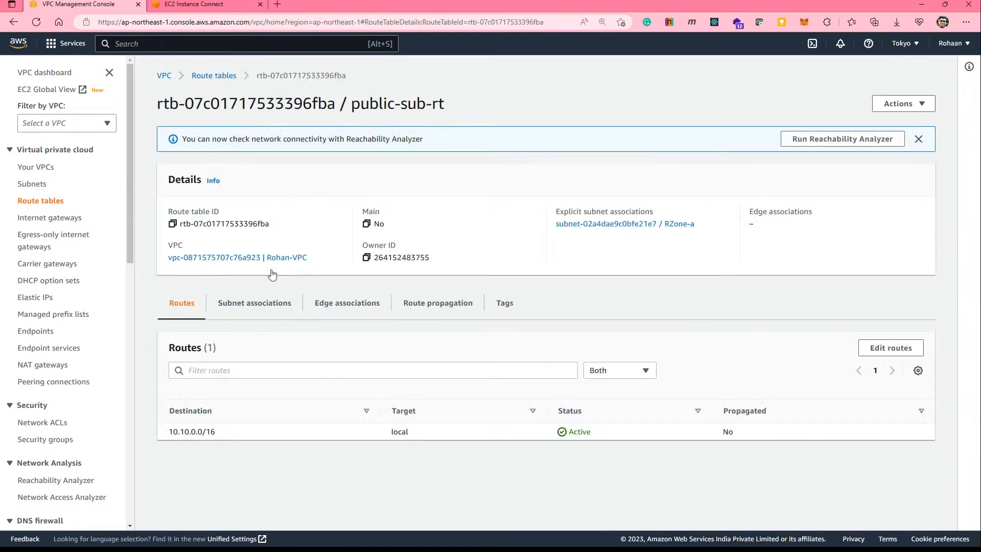
Step: Add a route to public-sub-rt with destination 0.0.0.0/0 and the Ron-ig internet gateway as target, and save it
click(875, 358)
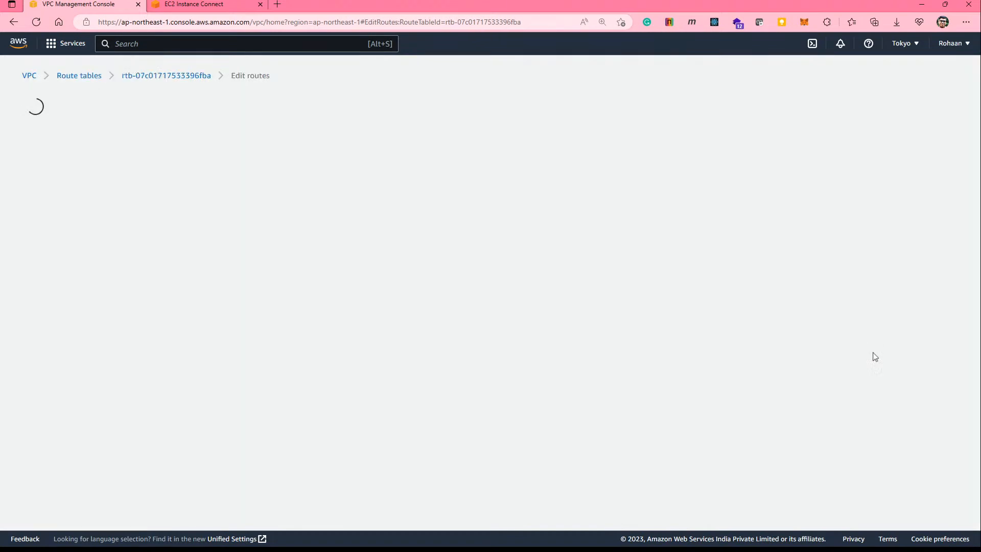
click(68, 210)
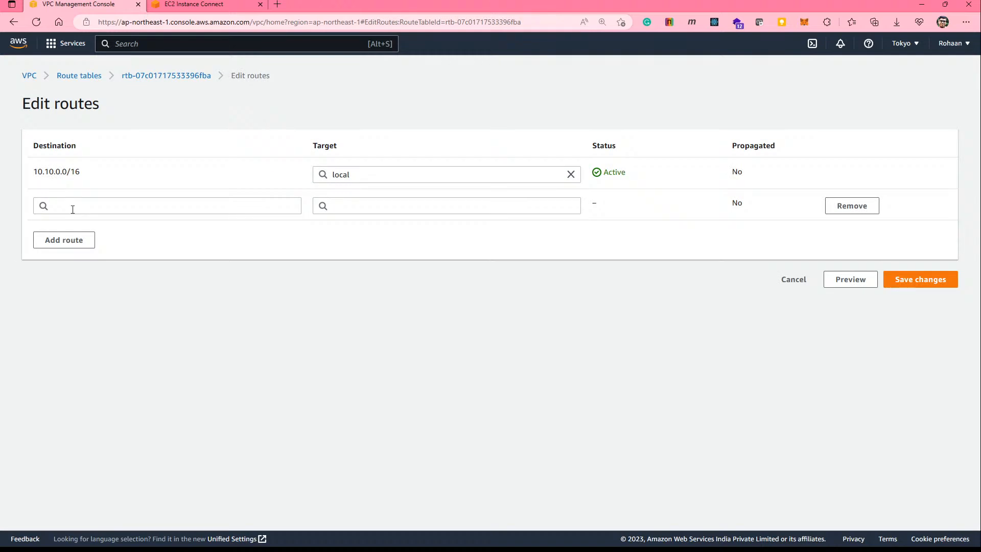
click(73, 207)
click(76, 228)
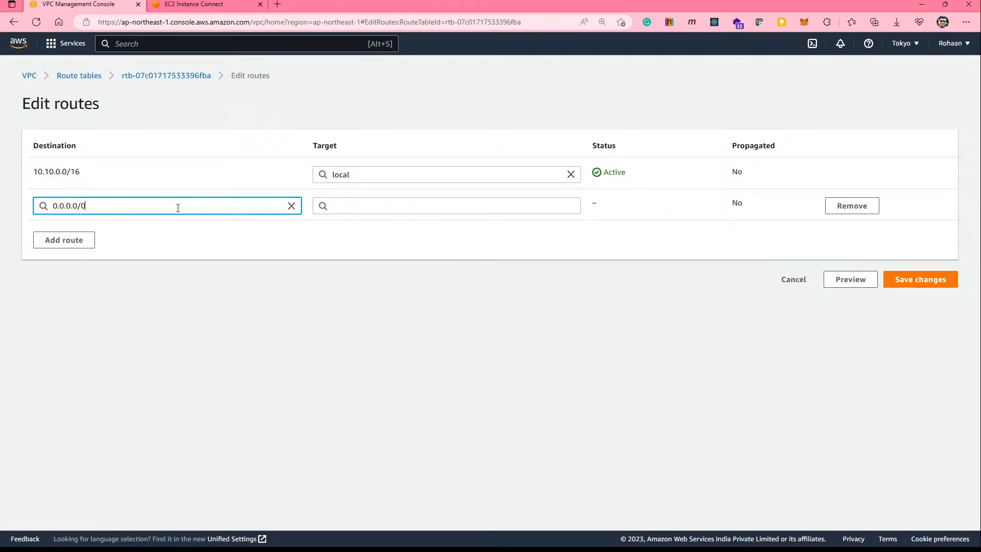
click(434, 207)
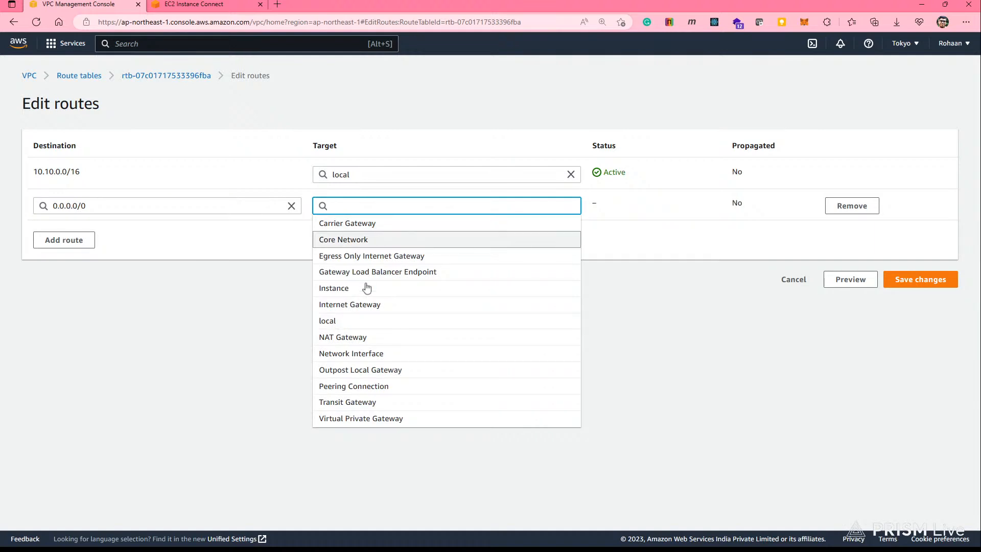
click(342, 304)
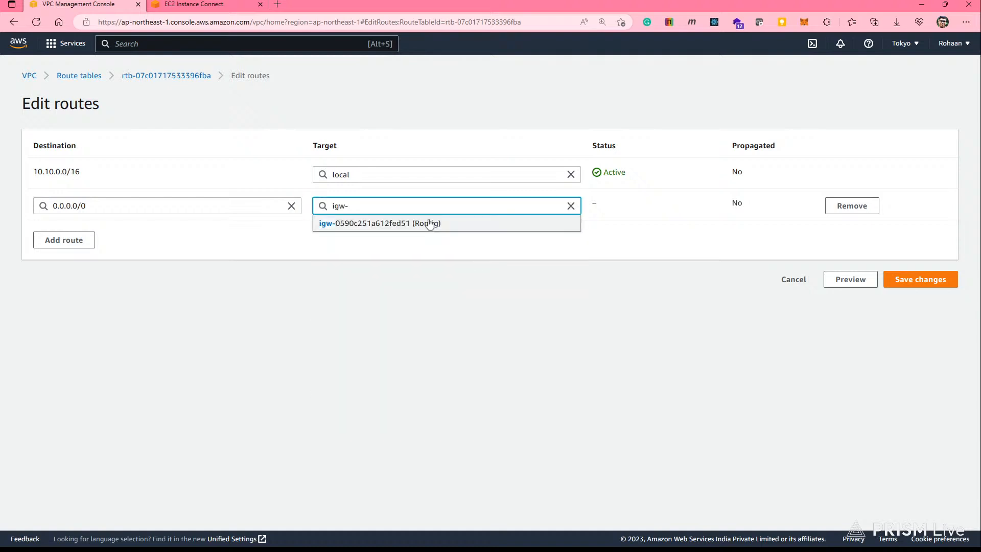
click(431, 224)
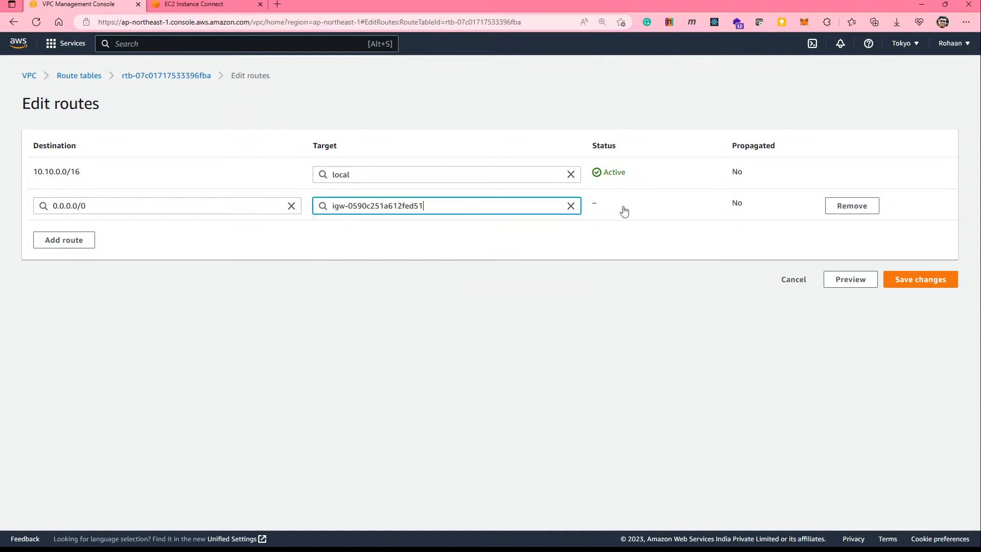
click(916, 278)
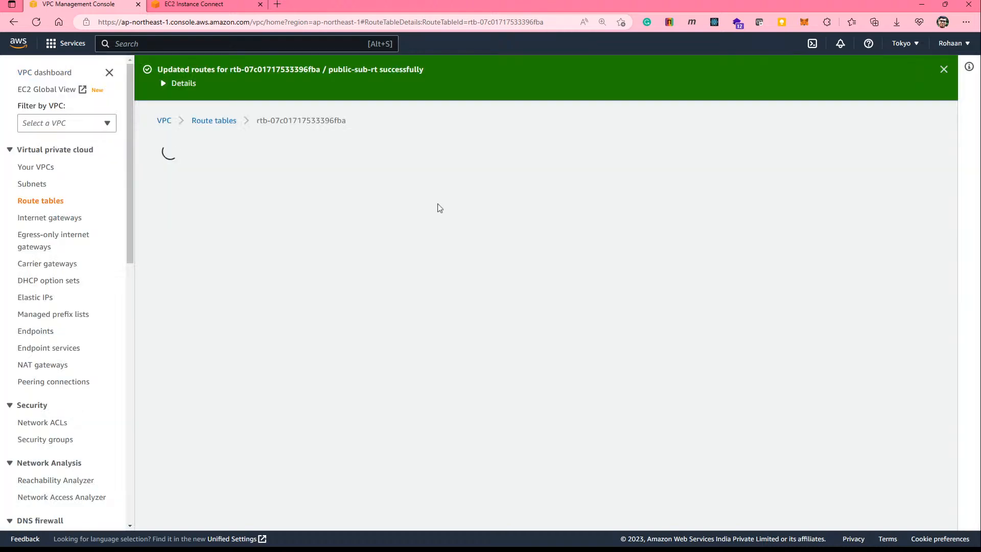
Step: Return to the EC2 instances list and connect to Ron-Tech-ins through EC2 Instance Connect
click(196, 5)
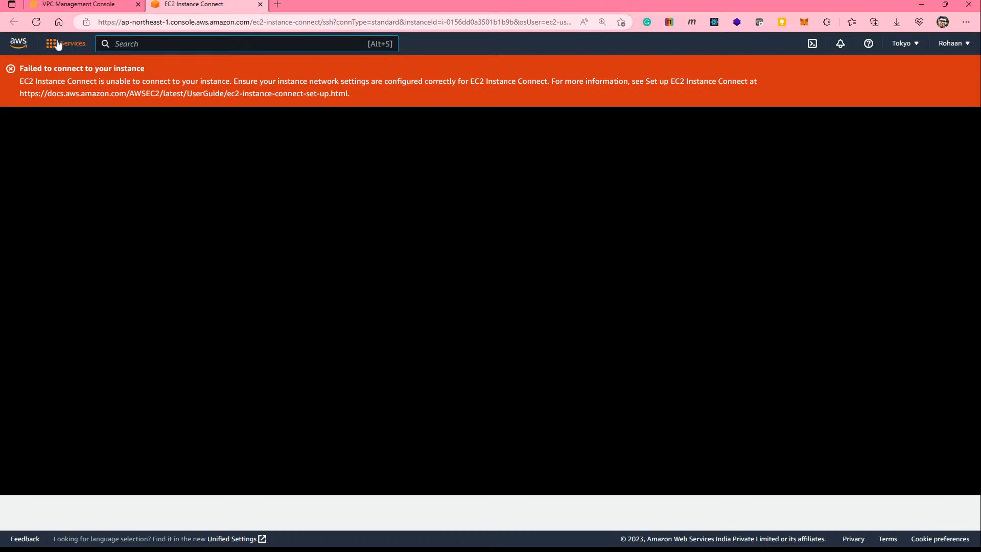
text(ec)
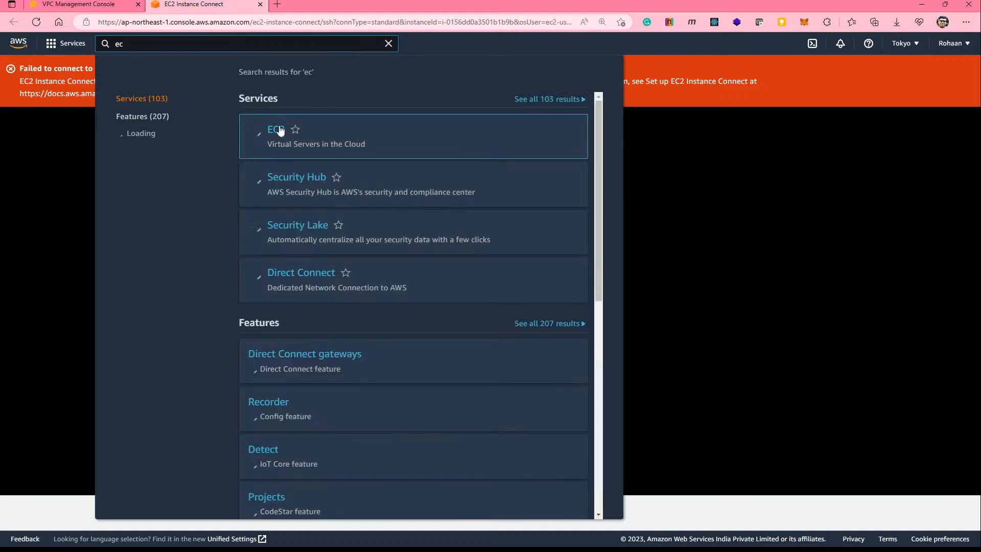
click(280, 131)
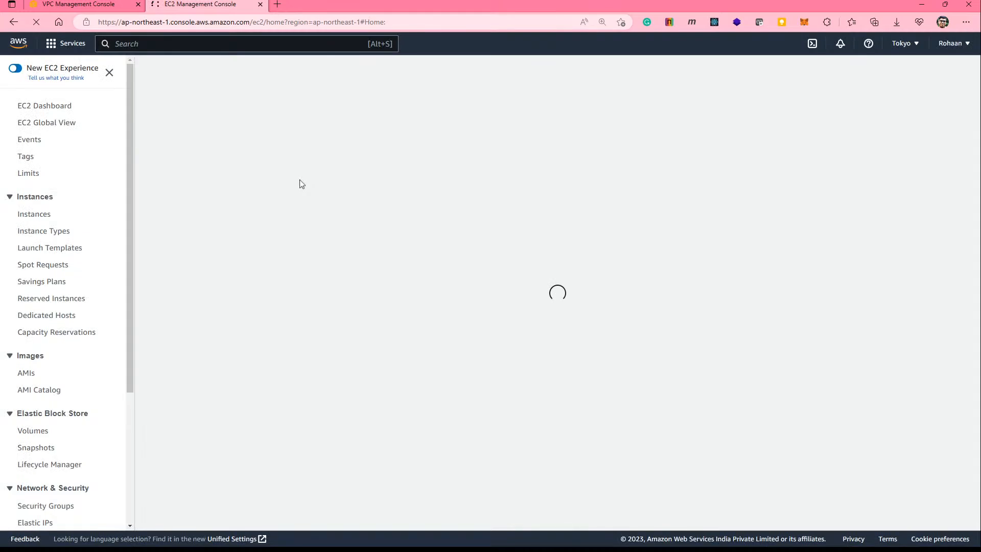
click(50, 217)
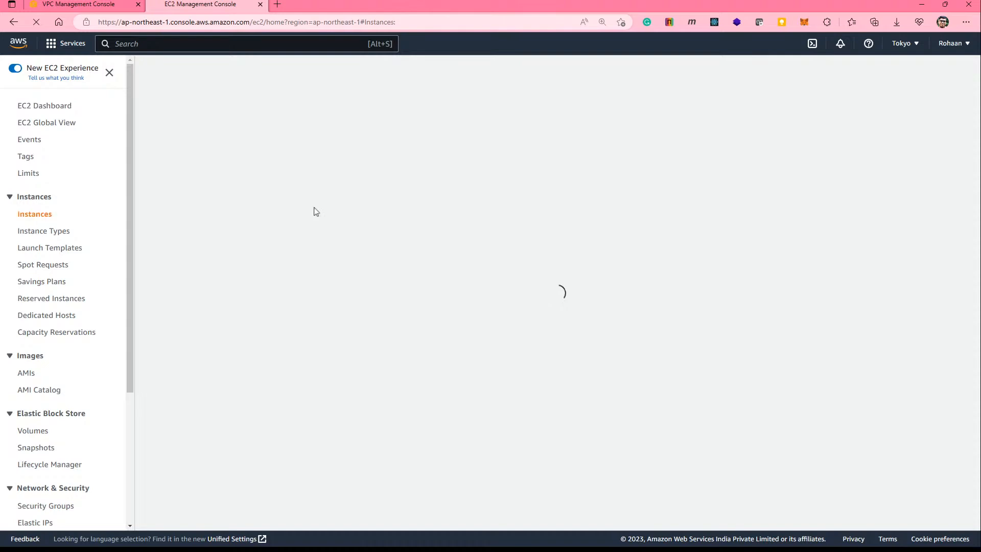
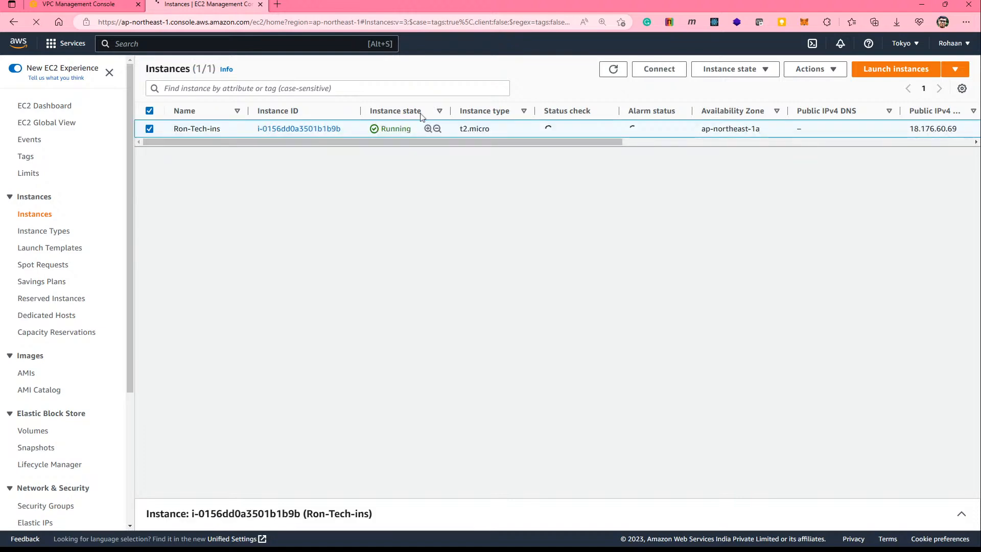
click(642, 72)
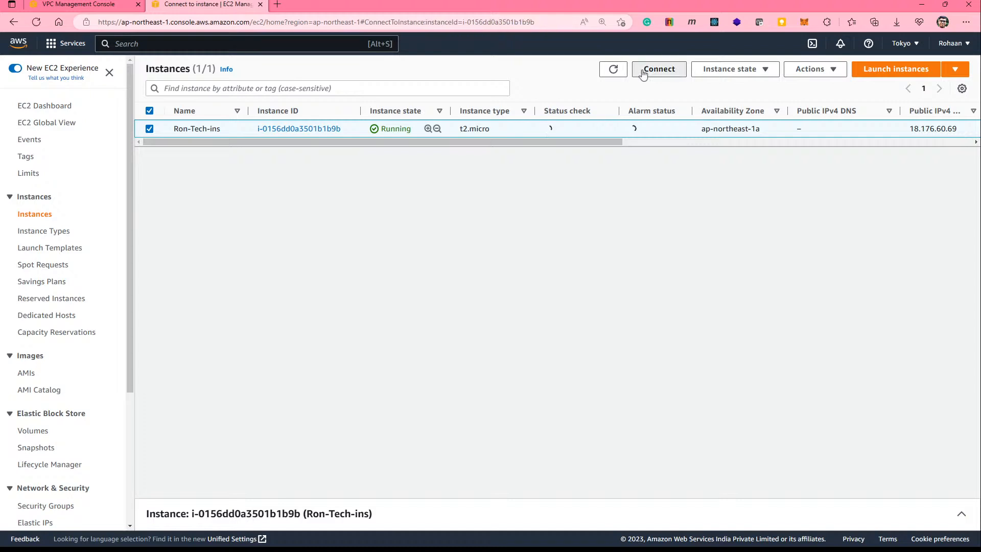
click(480, 380)
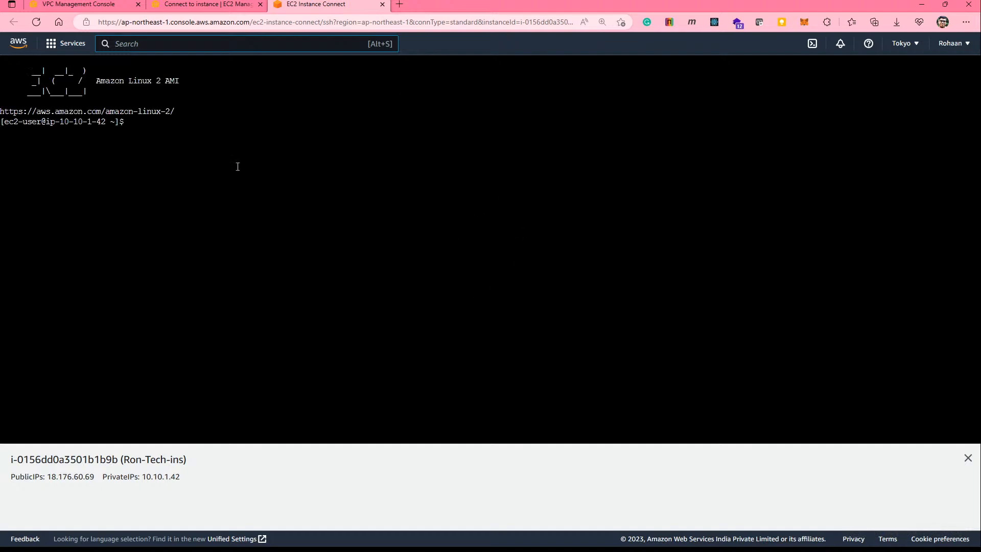
Step: Switch to the root user in the instance's terminal with sudo su -
click(218, 181)
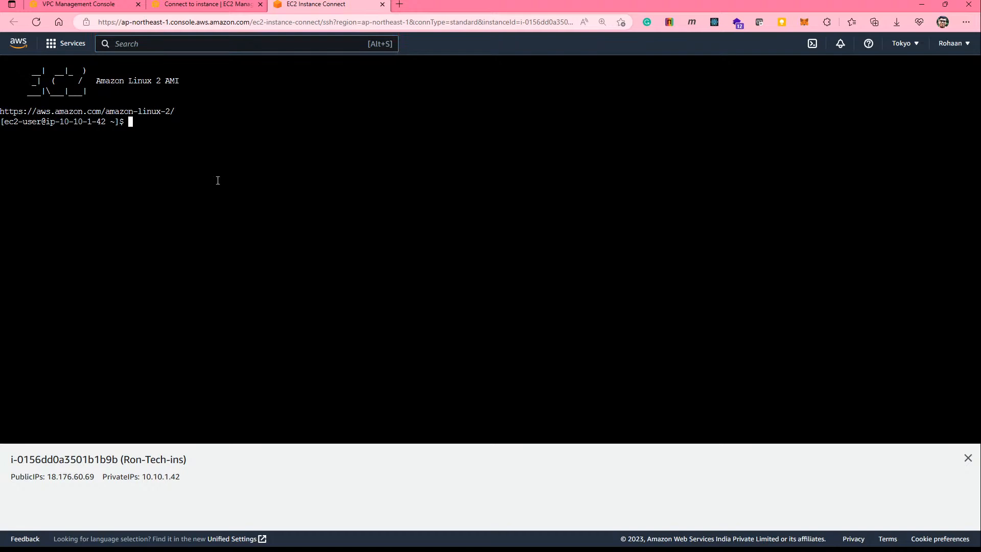
text(su)
key(BackSpace)
key(BackSpace)
text(udo su -)
key(Return)
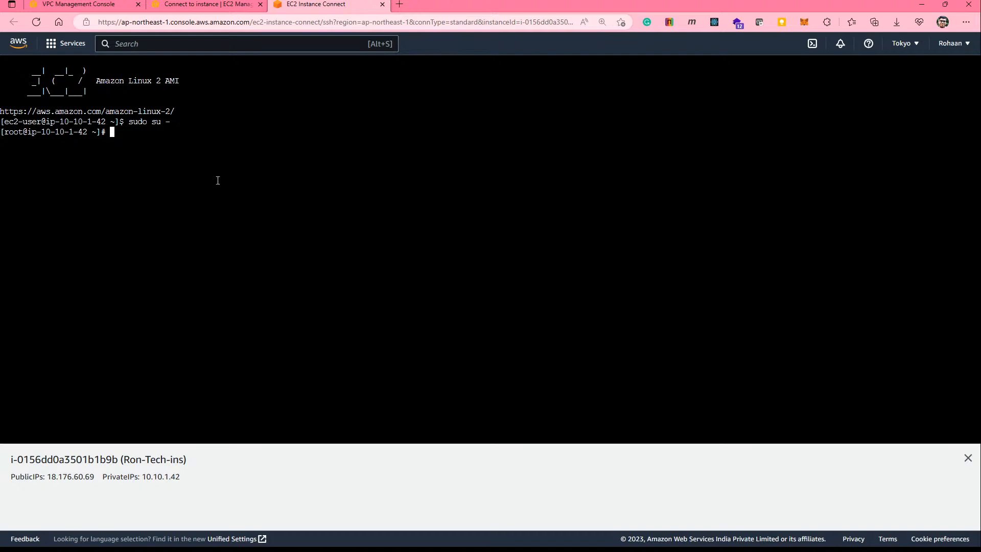
Step: Install the httpd package with yum, accepting the installation, and start the httpd service
text(yum unstall)
key(BackSpace)
key(BackSpace)
key(BackSpace)
key(BackSpace)
key(BackSpace)
key(BackSpace)
key(BackSpace)
key(BackSpace)
text(install httpd)
key(Return)
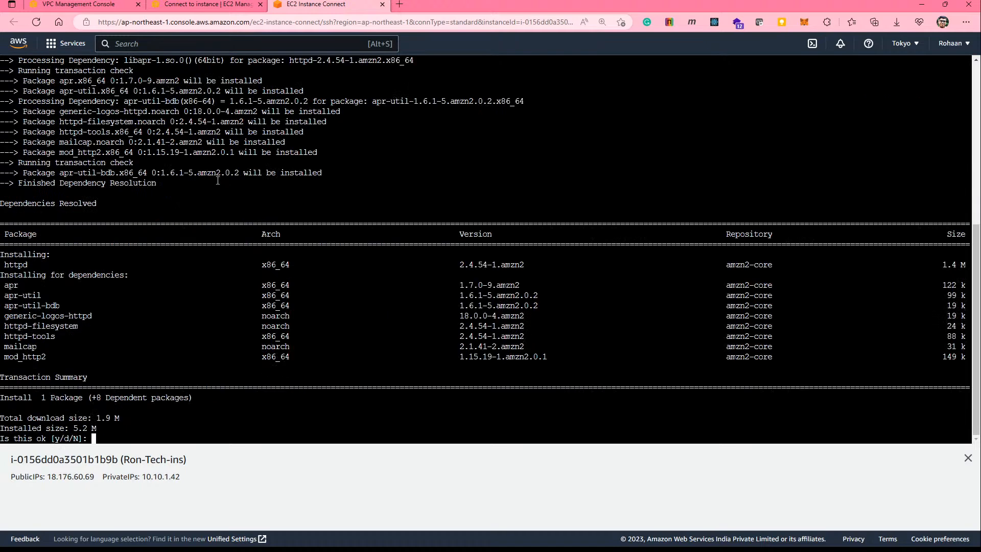
text(y)
key(Return)
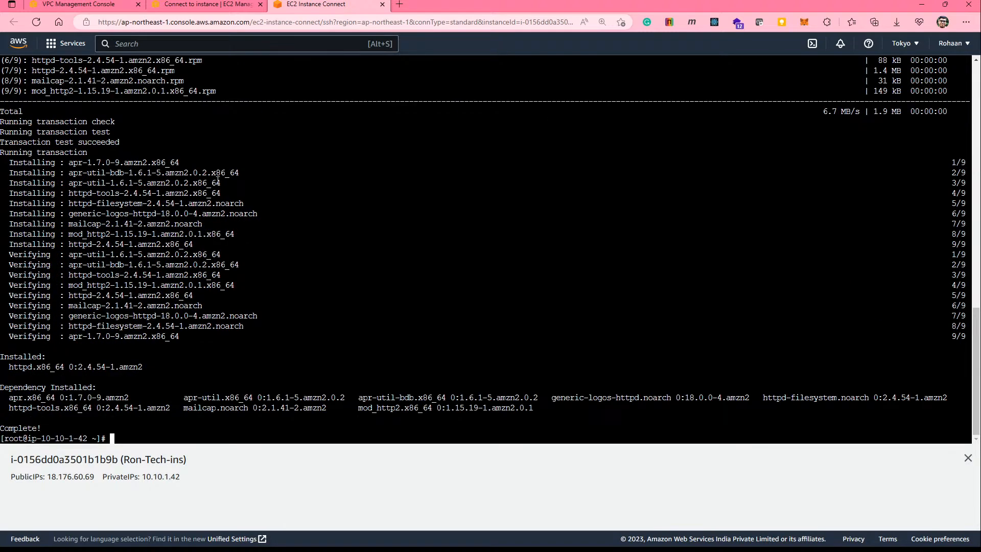
text(service httpd start)
key(Return)
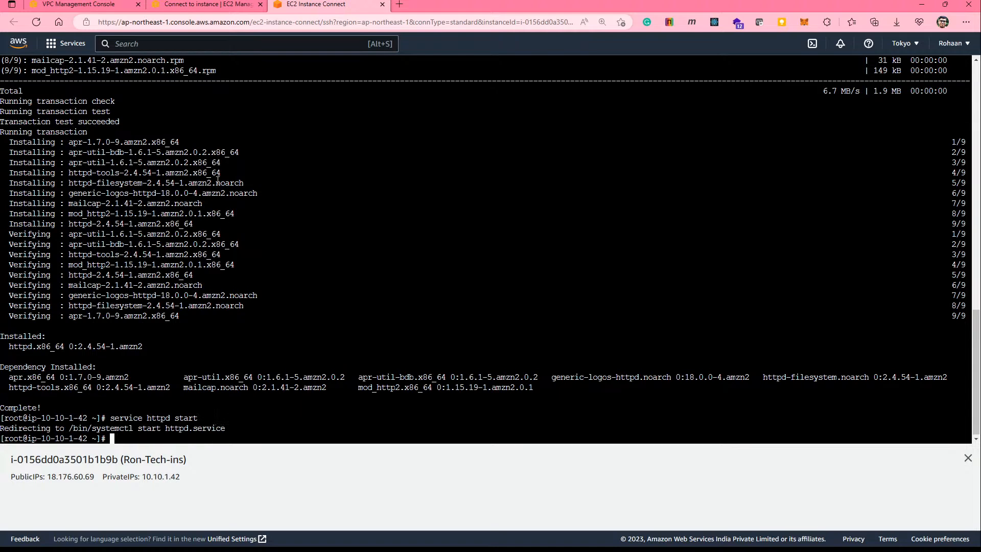
Step: Change the terminal's working directory to /var/www/html
text(vi)
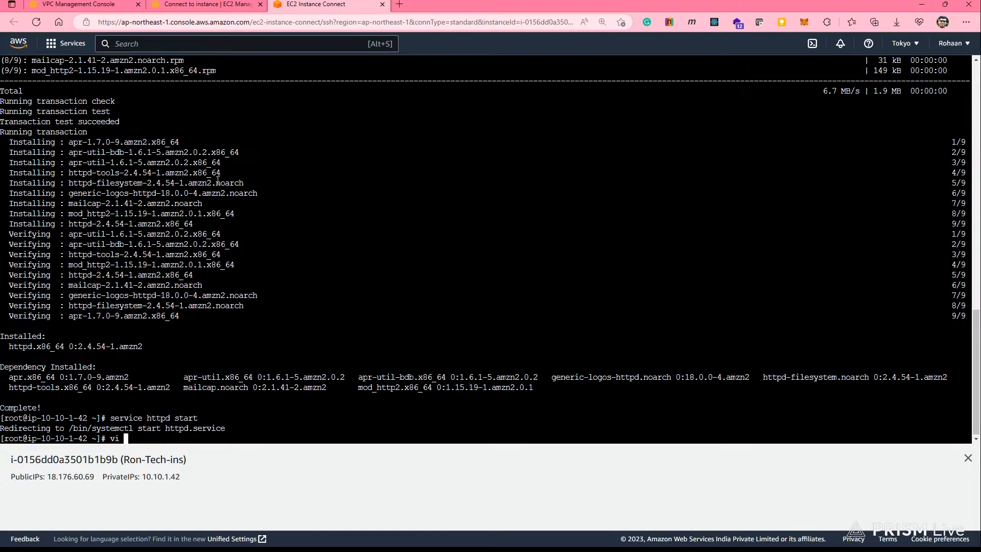
key(BackSpace)
key(BackSpace)
key(BackSpace)
text(cd /var/)
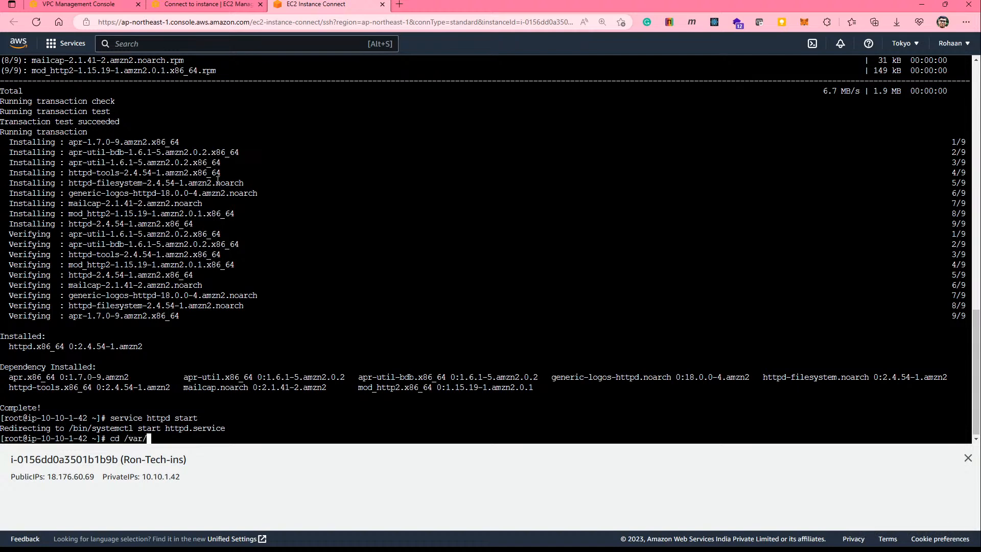
text(www/html)
key(Return)
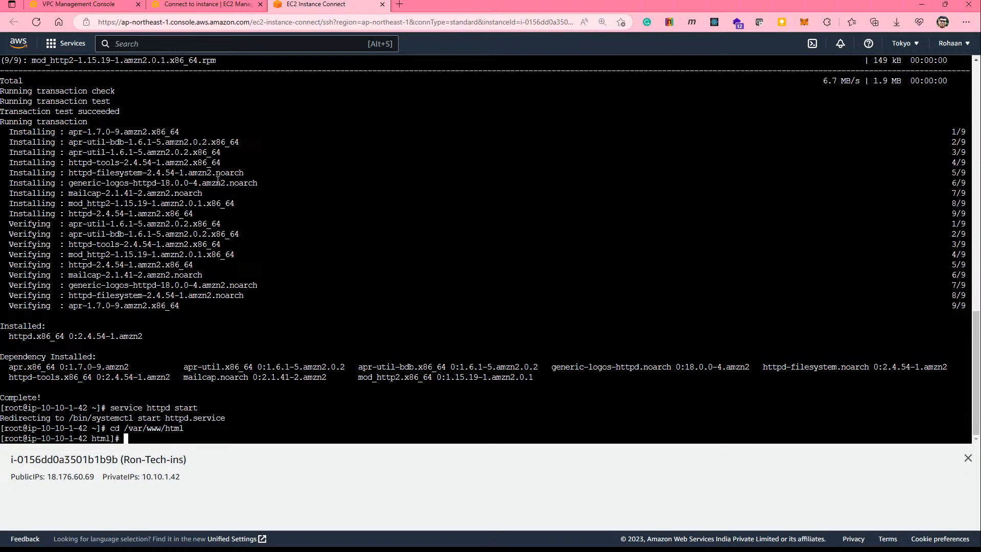
Step: Create index.html in vi with the heading line "<h1> Hello From Mumbai </h1>"
text(vi index.html)
key(Return)
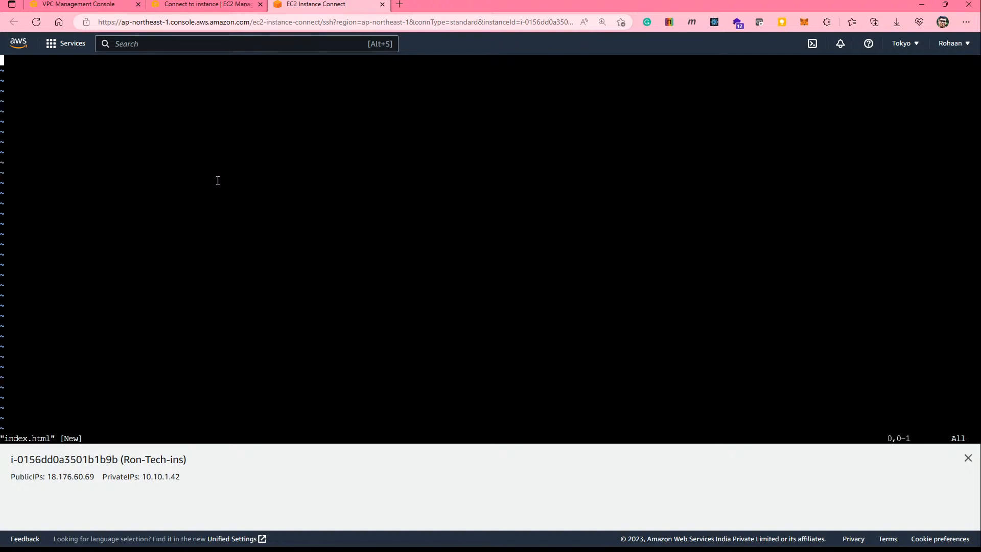
key(i)
text(<h1?)
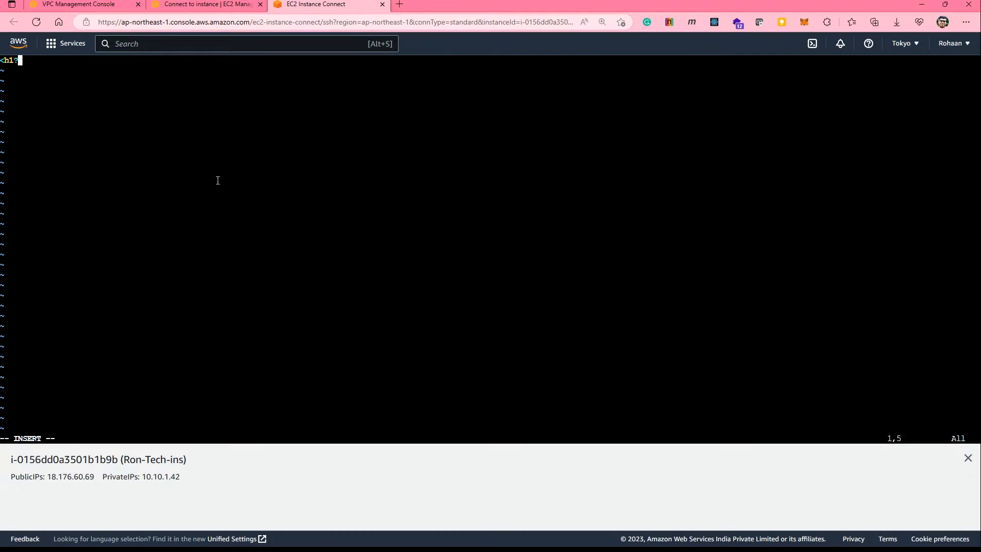
key(BackSpace)
text(> Hello From Mumbia)
key(BackSpace)
key(BackSpace)
text(ai </h)
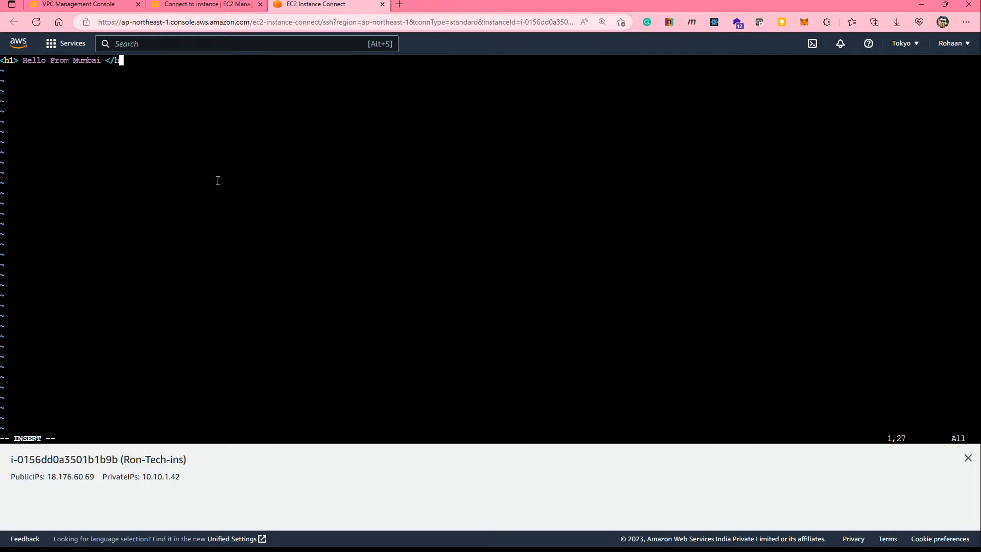
text(1>)
Step: Add a line break after the heading, save index.html and quit vi
key(Return)
key(Escape)
key(shift+semicolon)
text(x!)
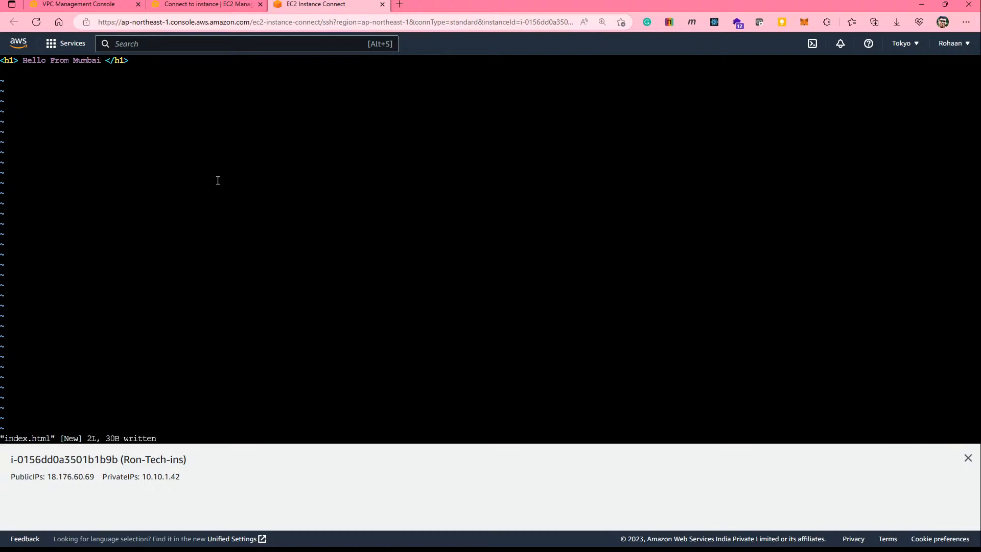
key(Return)
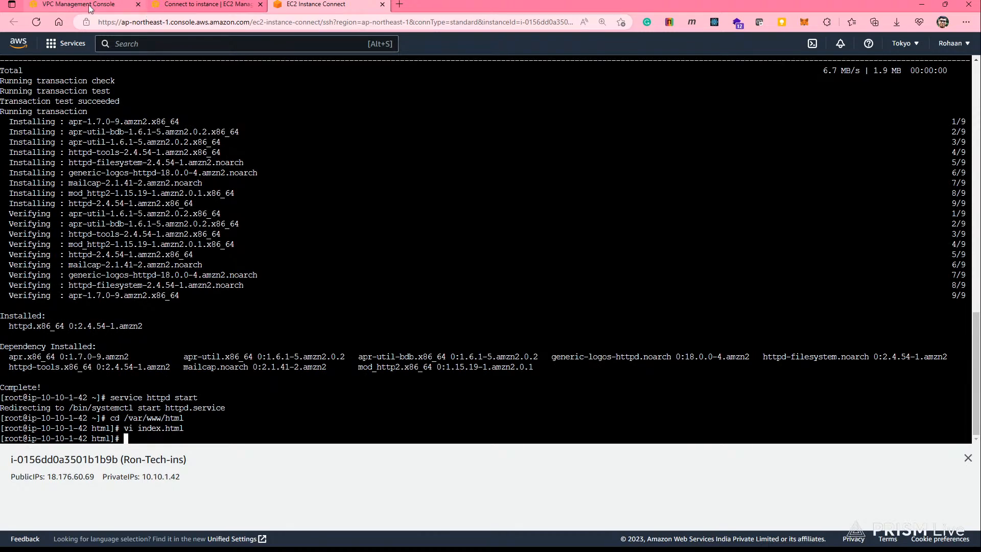
Step: Return to the EC2 instances list and switch on the New EC2 Experience
click(191, 4)
click(89, 74)
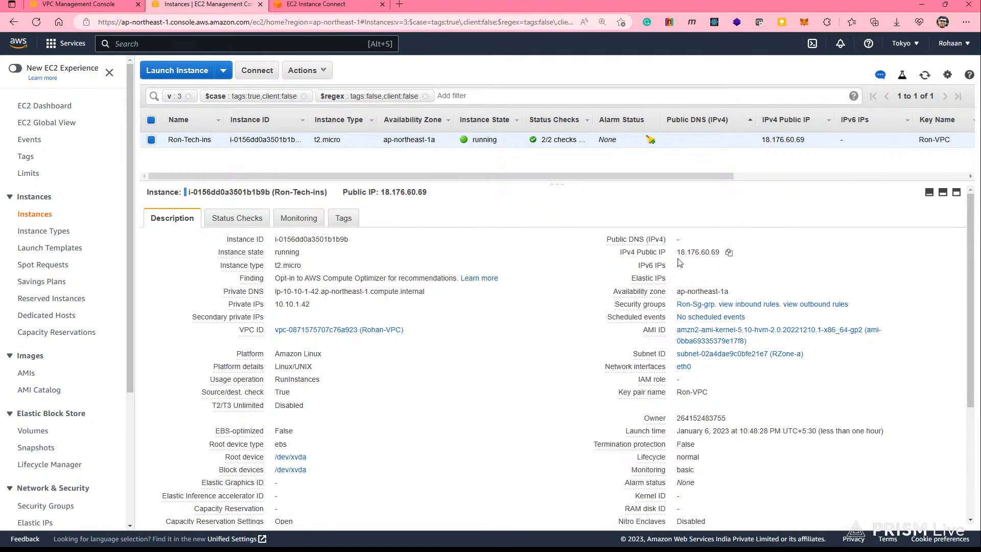
click(15, 68)
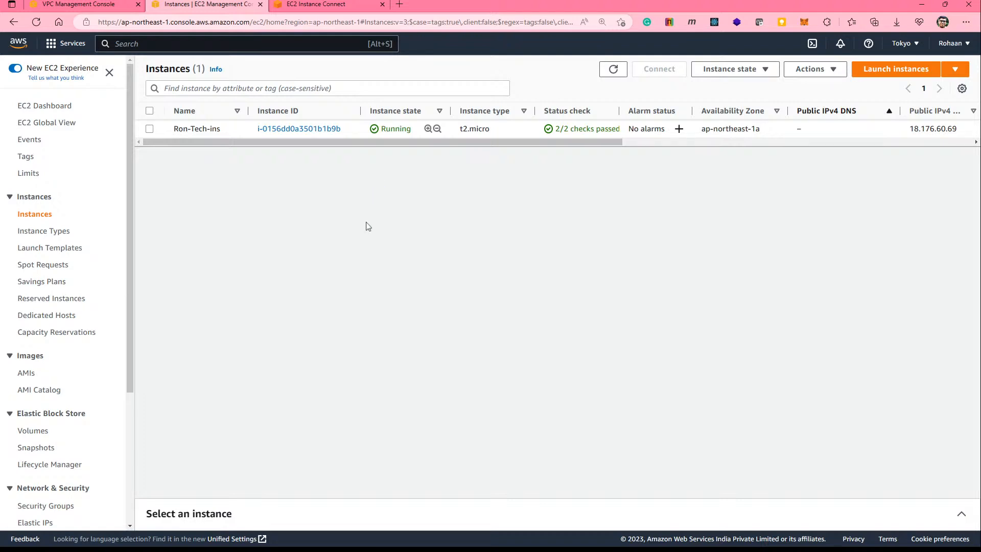
Step: Open the details of the Ron-Tech-ins instance and copy its public IPv4 address
click(150, 129)
click(150, 129)
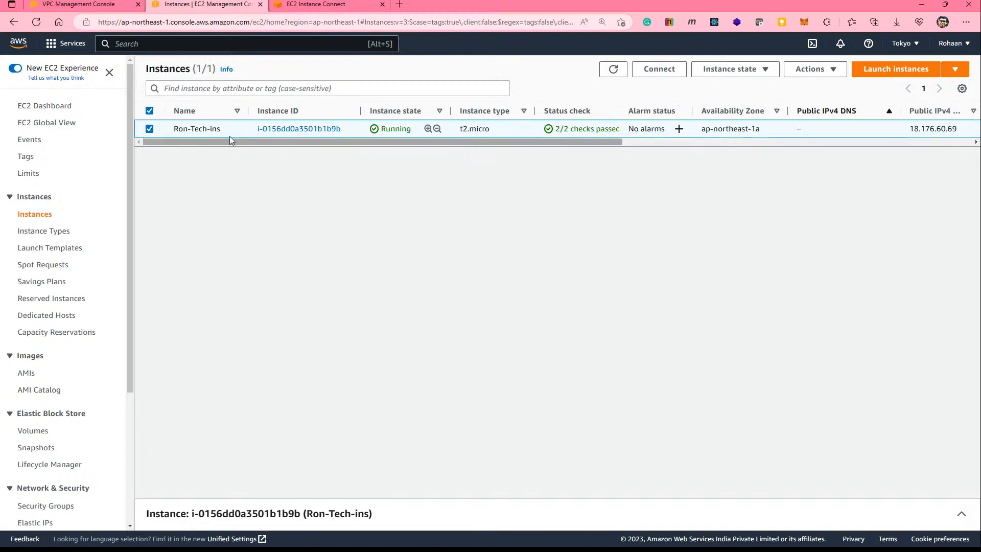
click(272, 131)
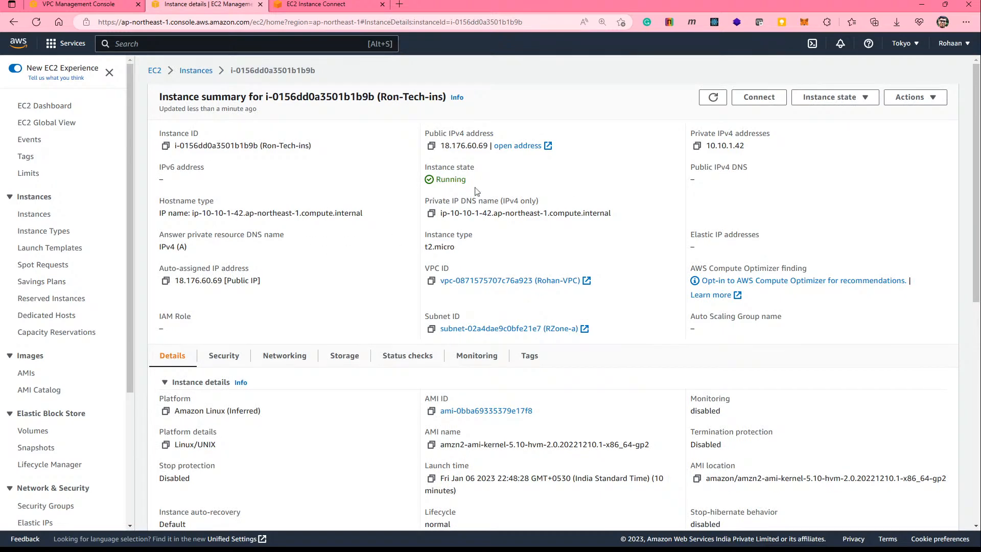
click(432, 146)
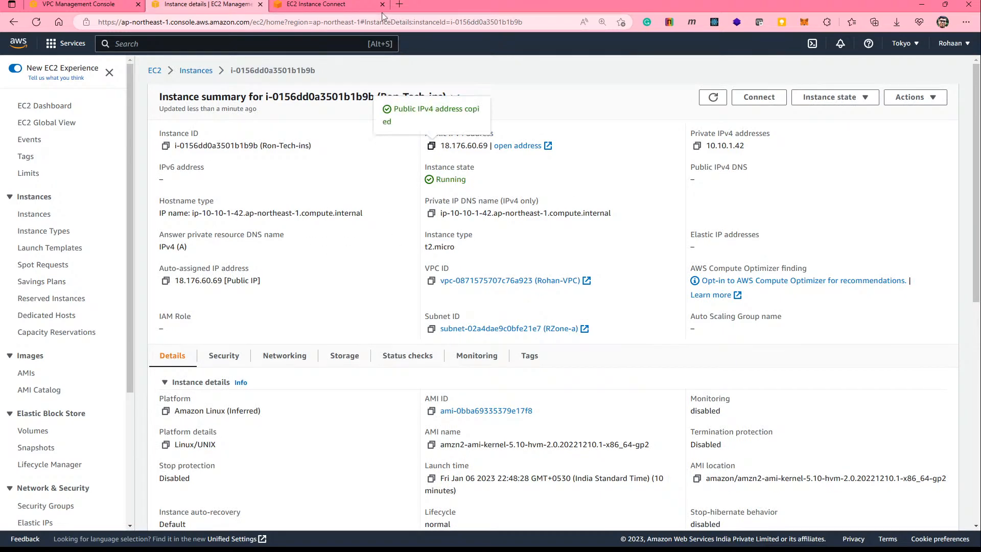
Step: Try to load the copied address 18.176.60.69 in a new browser tab
click(399, 5)
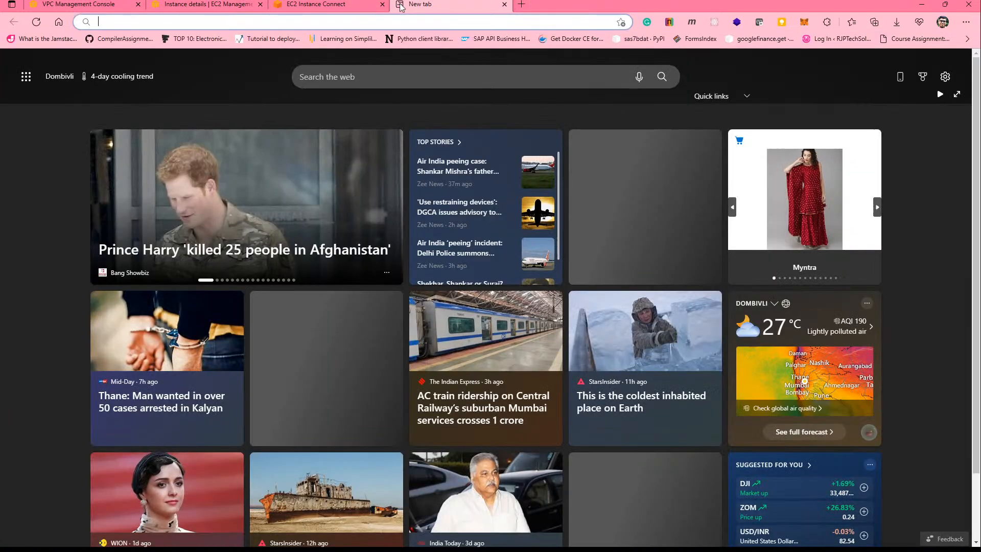
key(ctrl+v)
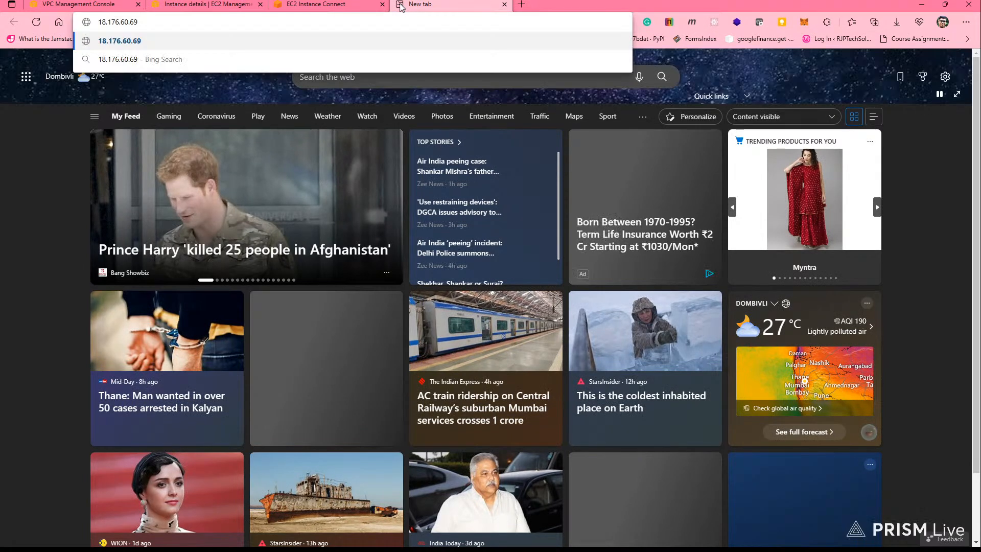
key(Return)
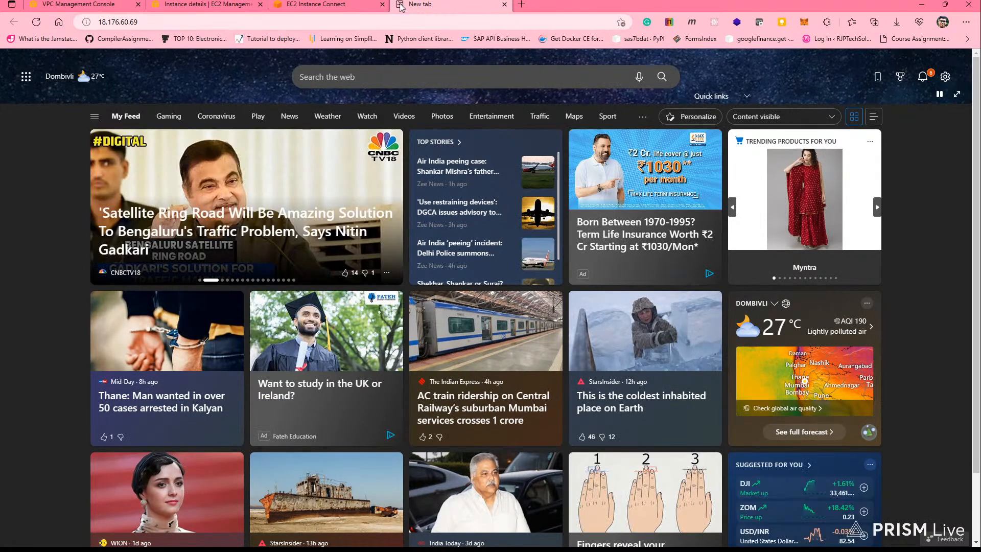
click(197, 24)
text(\)
key(Return)
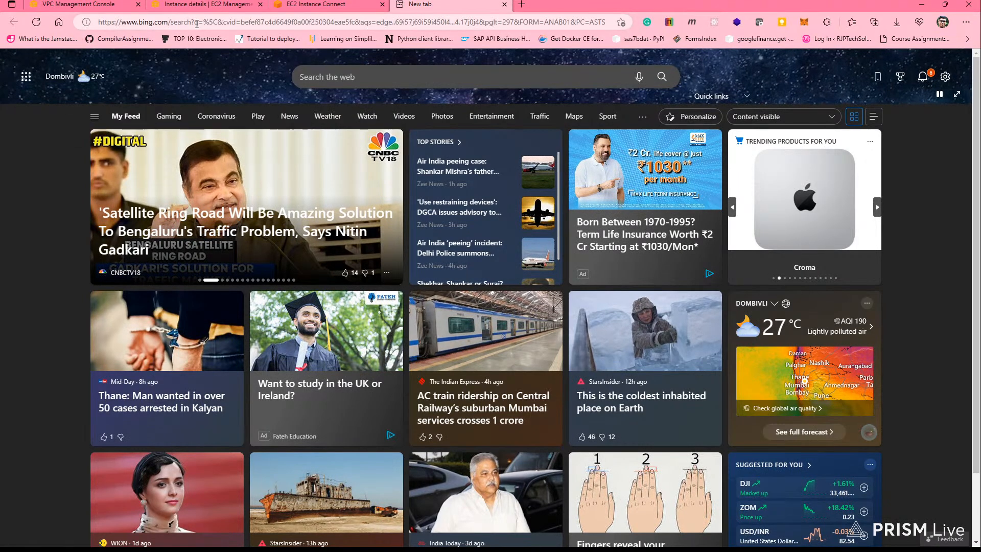
Step: Try to load the web page at 18.176.60.69 again and reload it
click(416, 27)
key(ctrl+v)
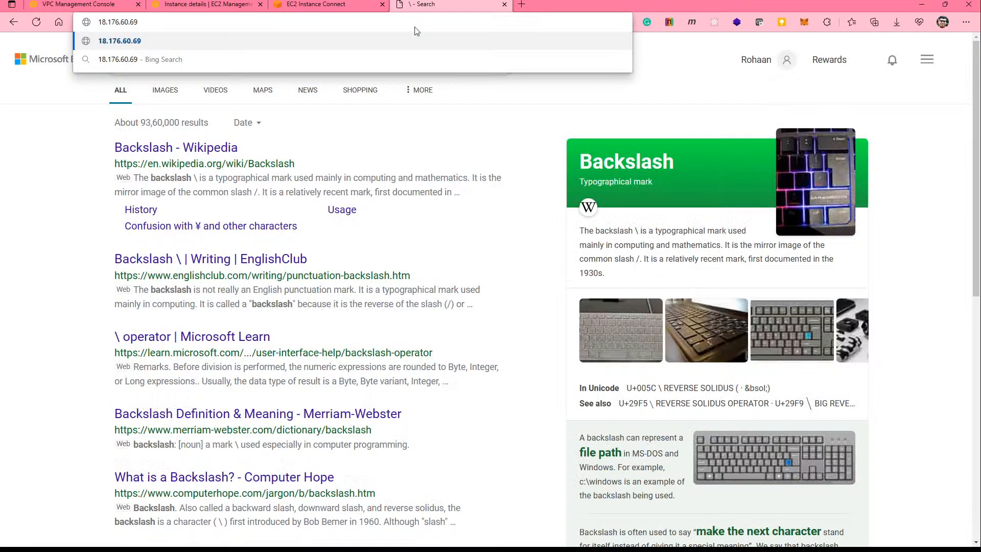
key(Return)
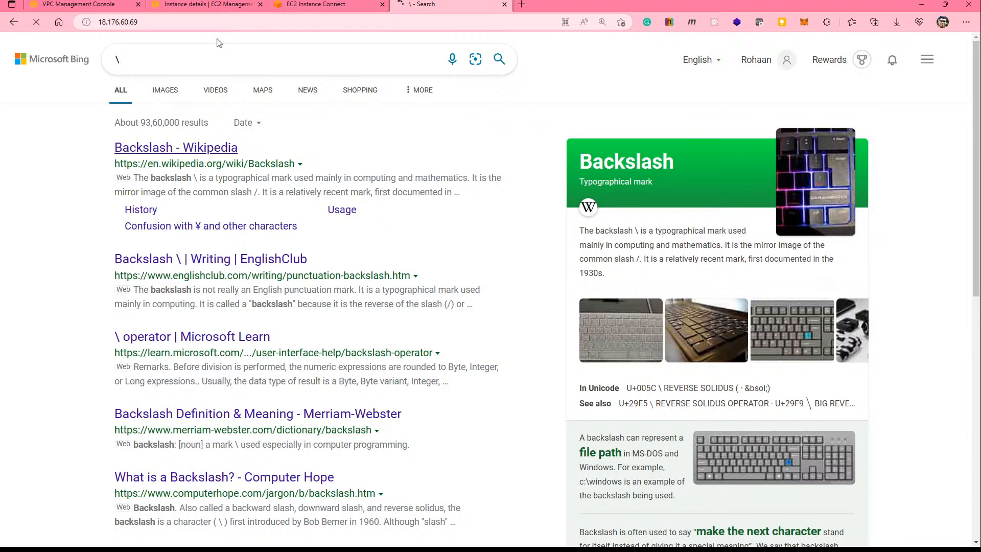
click(235, 26)
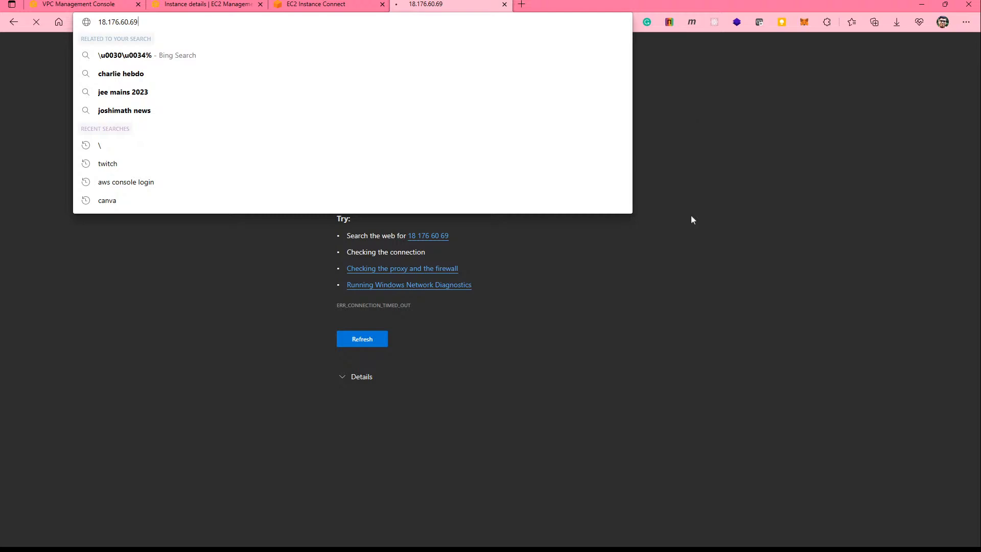
key(Return)
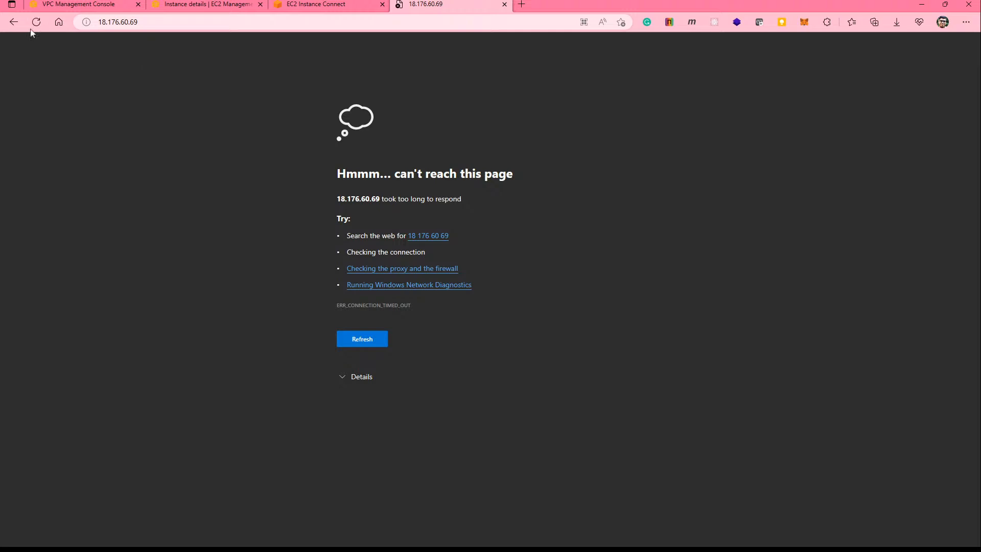
click(35, 23)
Step: Return to the EC2 console and open the Security Groups list
click(290, 6)
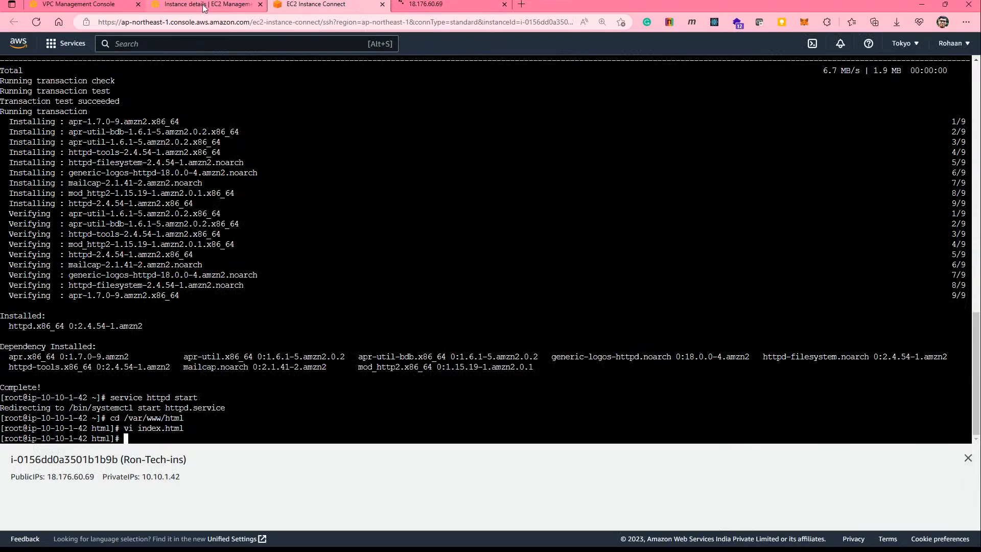
click(197, 4)
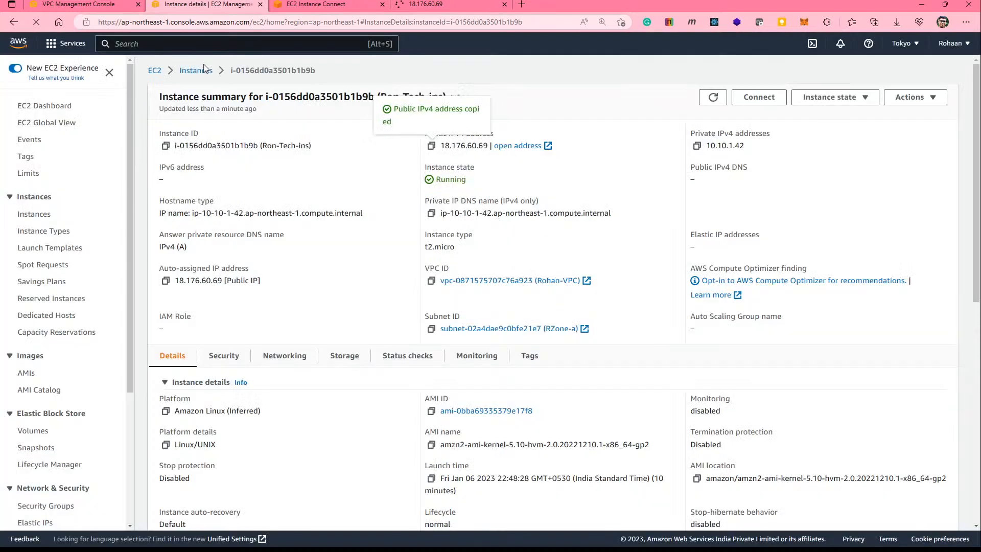
scroll(66, 373, down, 3)
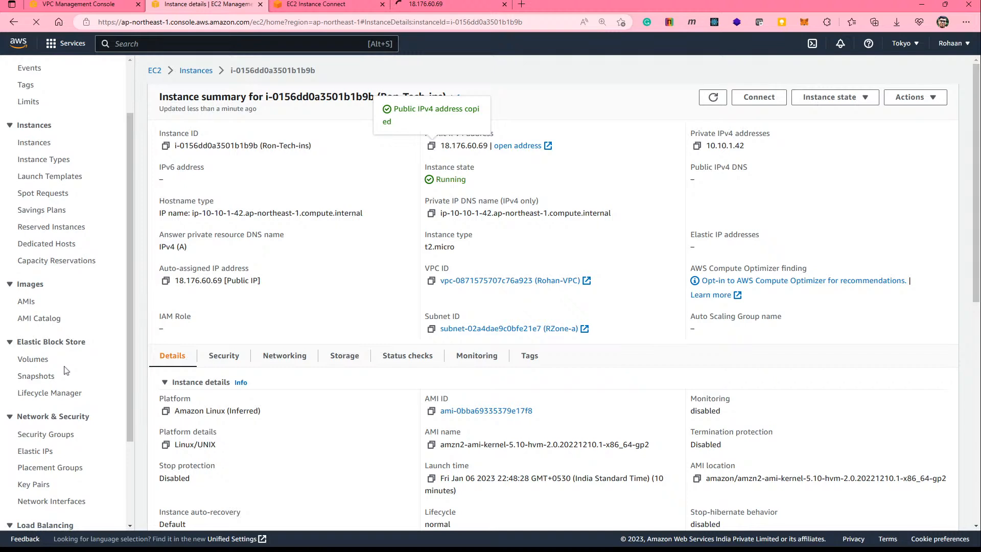
scroll(66, 370, down, 3)
scroll(46, 290, down, 2)
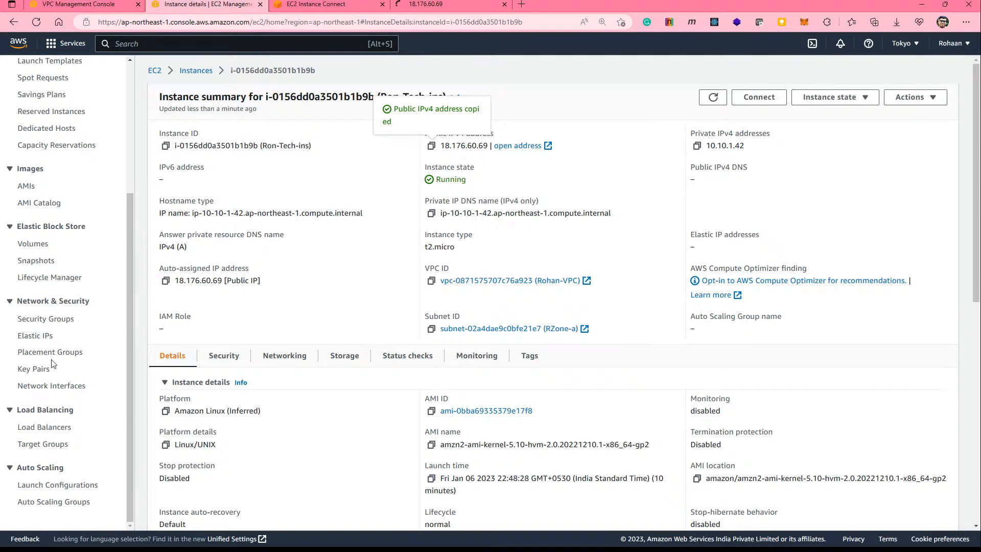
click(54, 319)
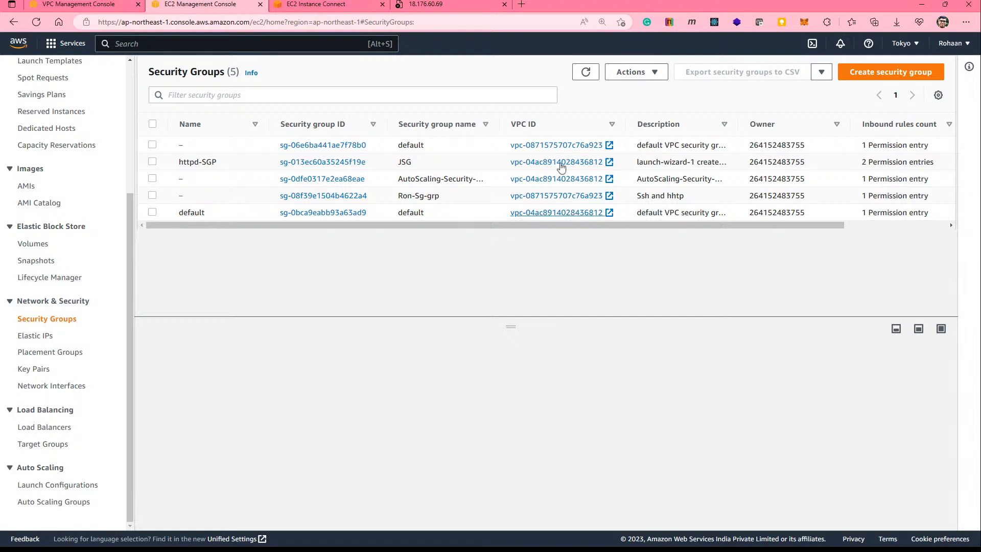
Step: Select the Ron-Sg-grp security group and open its inbound rules for editing
click(152, 195)
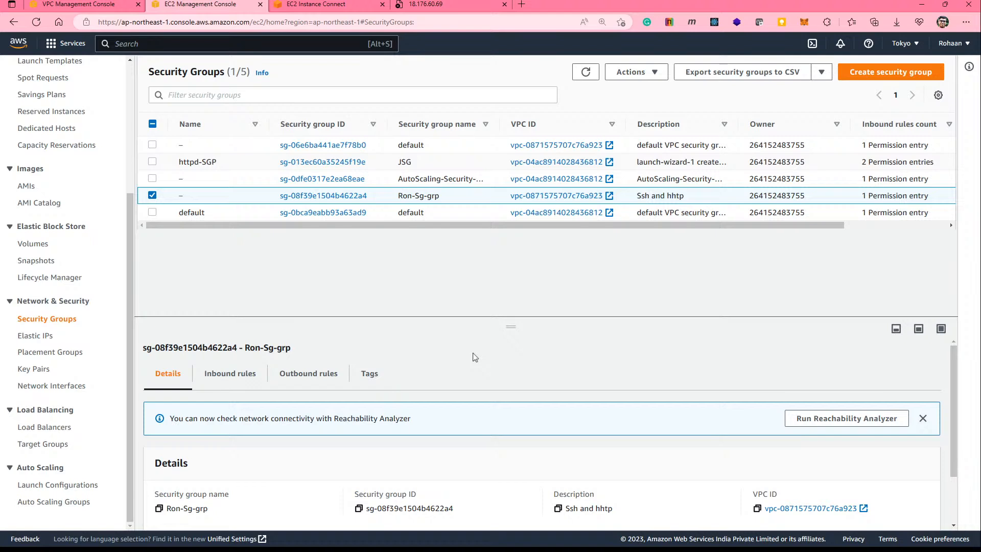
scroll(238, 366, down, 1)
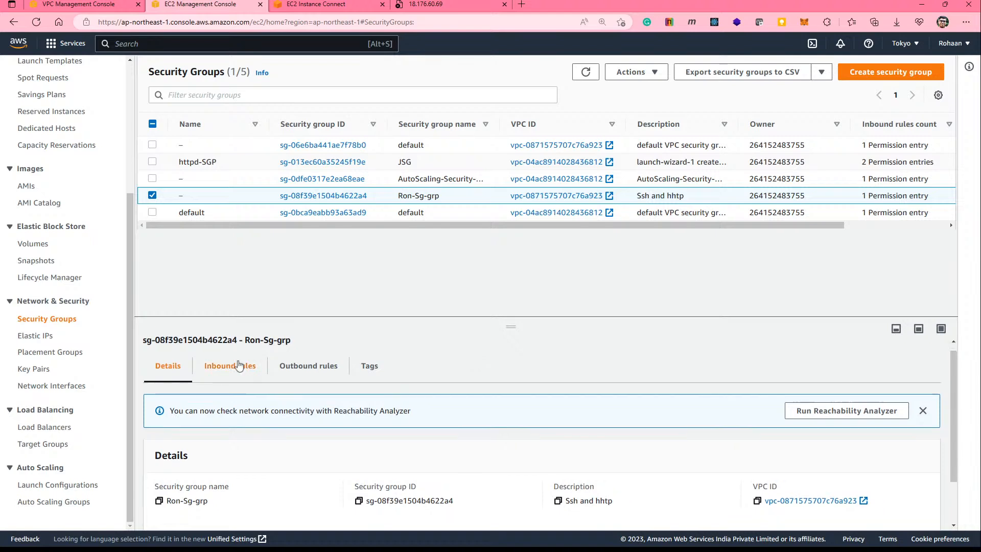
click(238, 366)
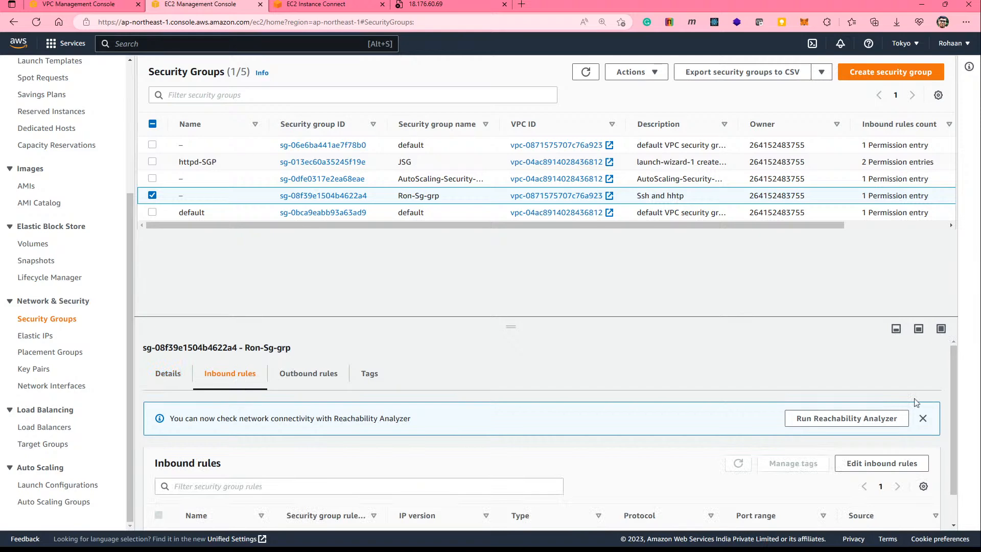
scroll(914, 403, down, 1)
click(861, 431)
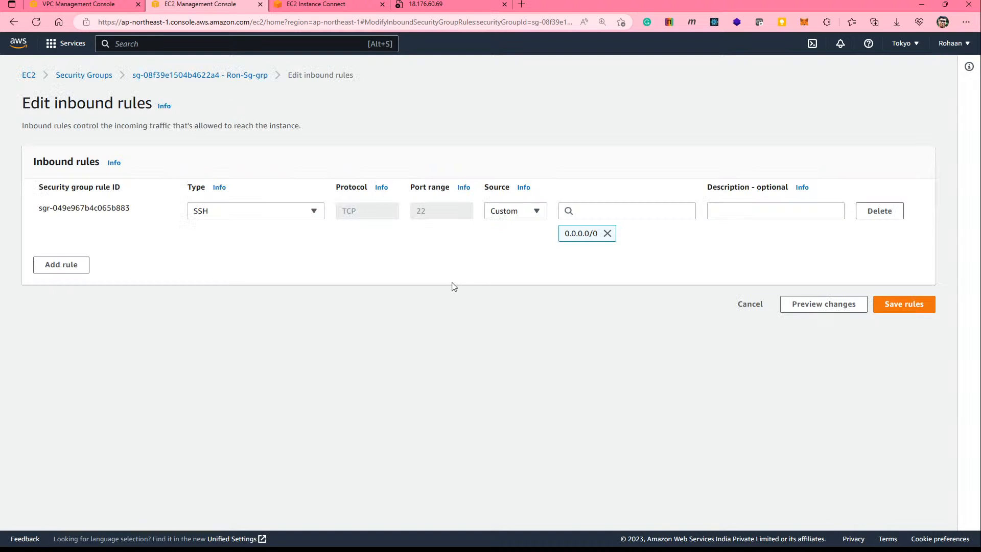
Step: Add an inbound rule of type HTTP to Ron-Sg-grp and save the rules
click(61, 264)
click(249, 260)
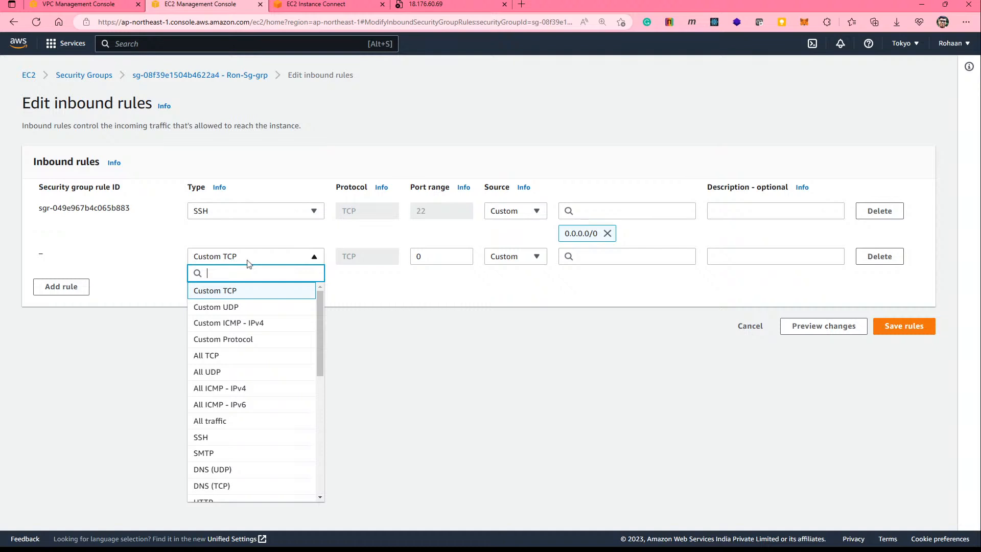
scroll(239, 420, down, 1)
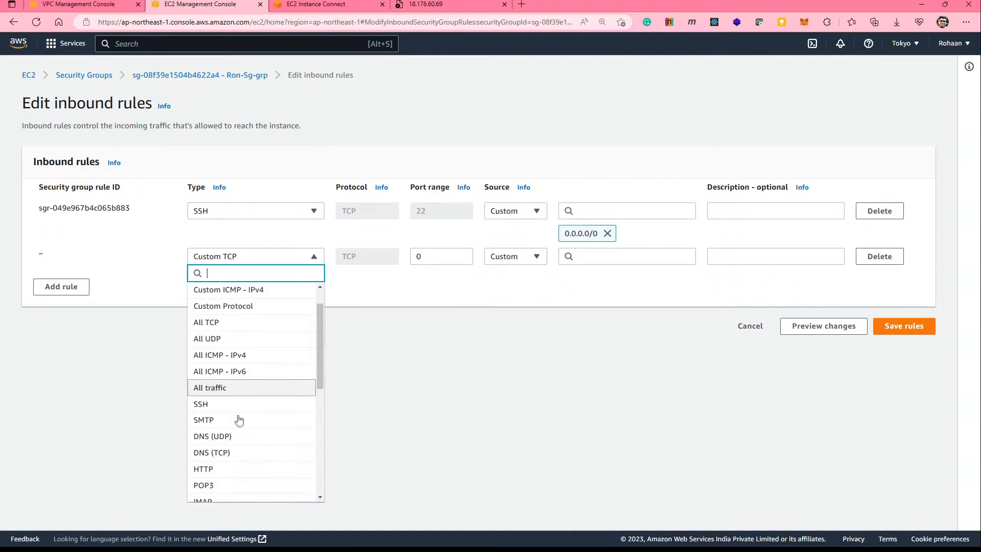
click(236, 468)
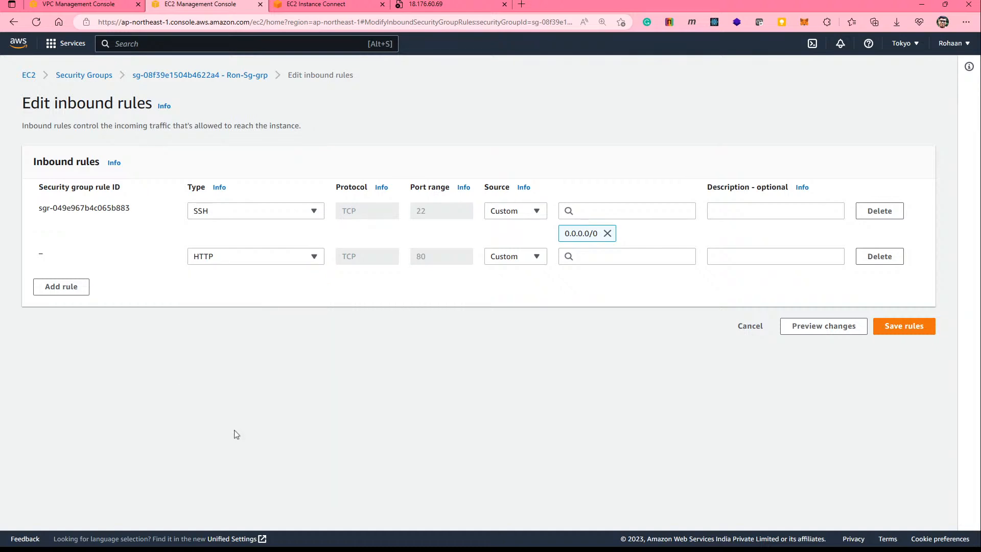
click(600, 257)
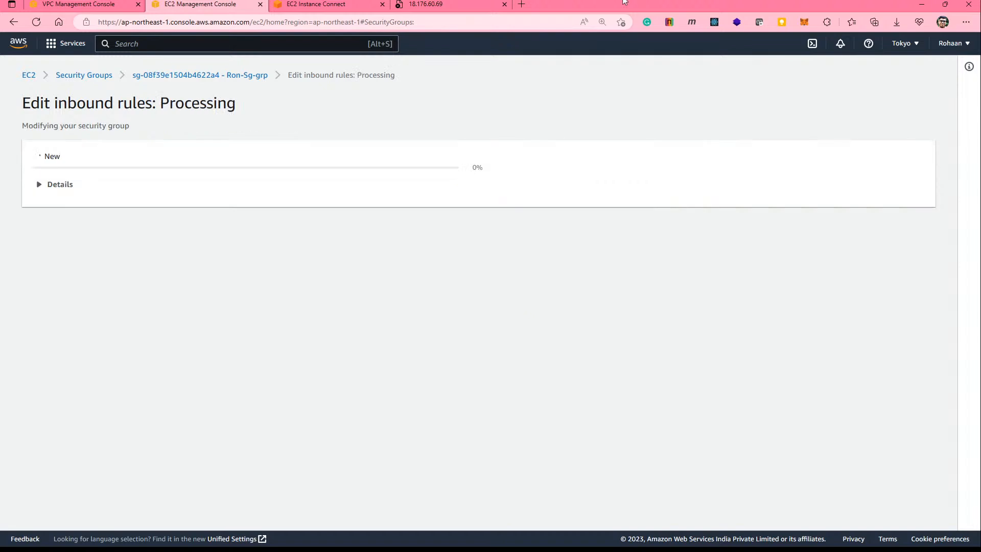
Step: Return to the browser tab of 18.176.60.69 and reload the hosted web page
click(449, 4)
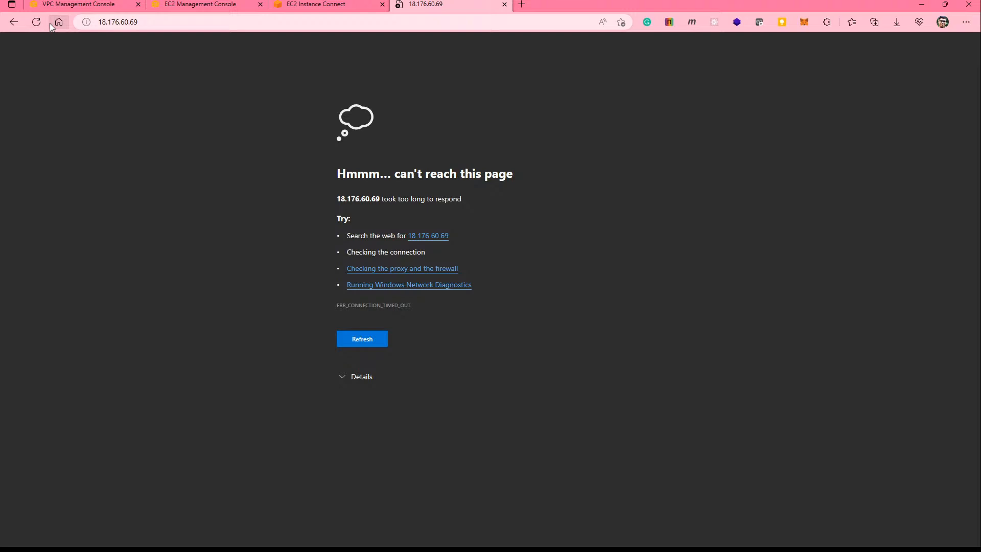
click(36, 22)
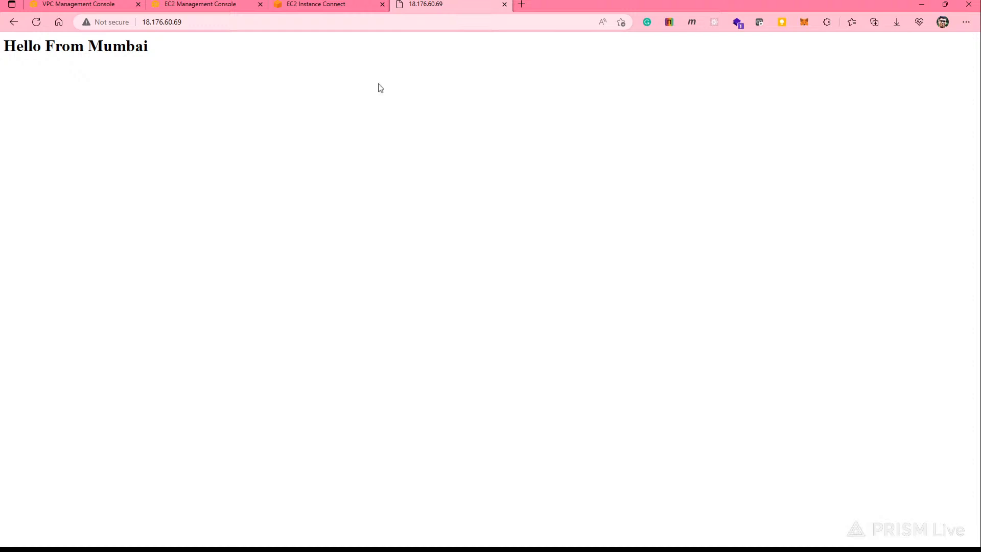
Step: Return to the EC2 console, open the Instances list and start launching a new instance
click(212, 5)
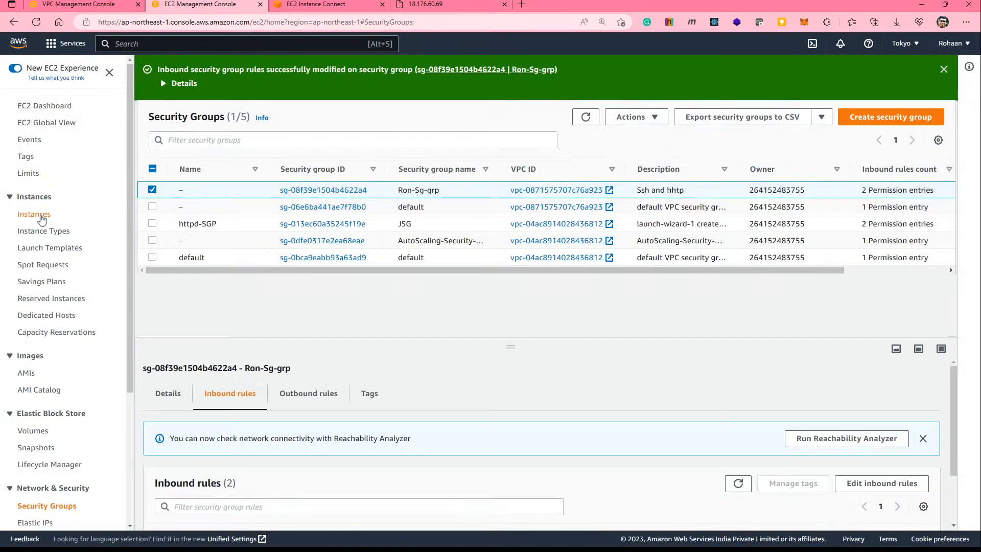
click(34, 214)
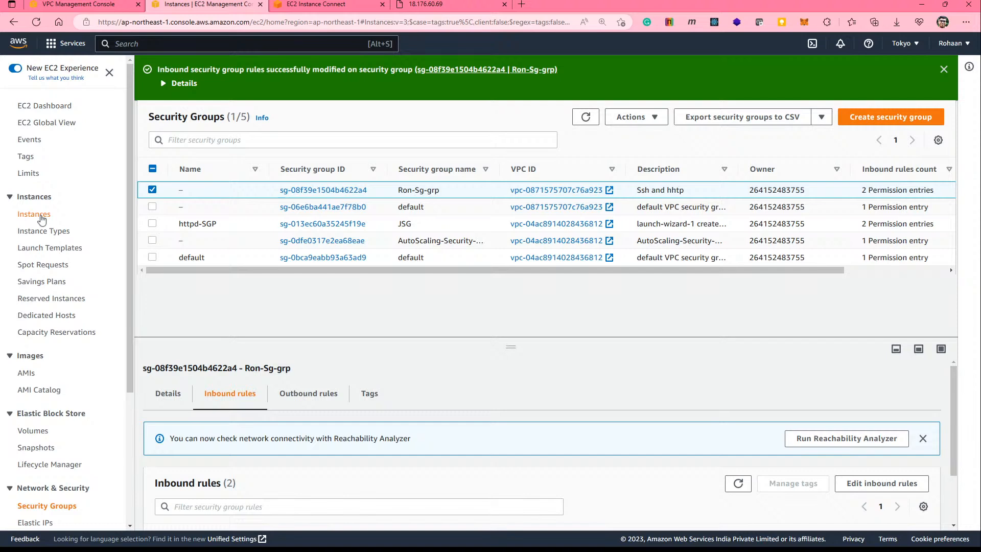
click(725, 71)
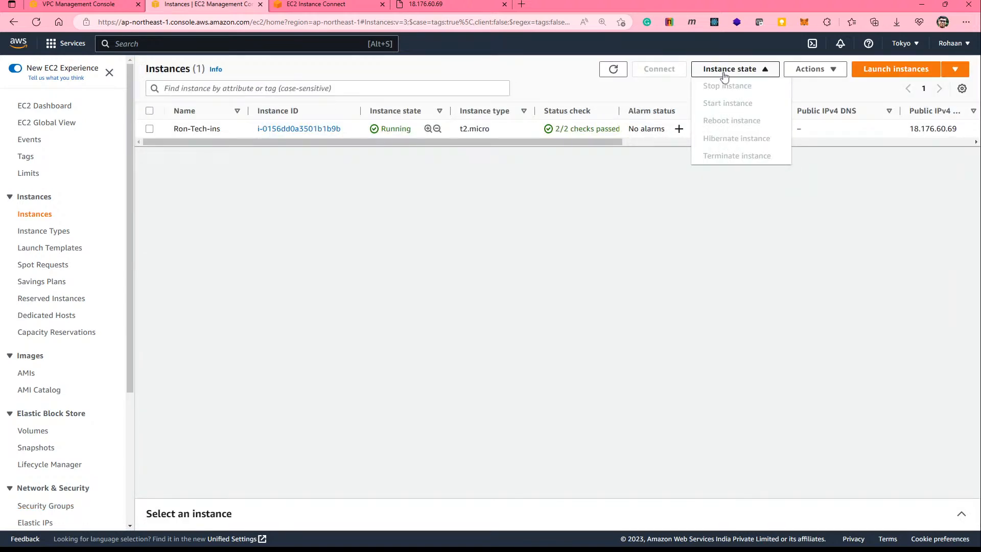
click(895, 69)
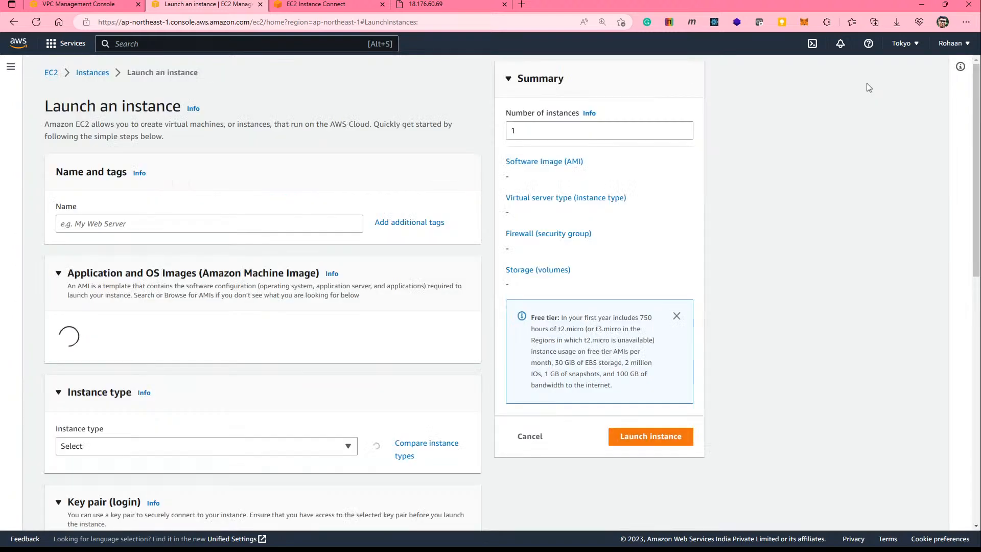
Step: Name the new instance ron-pvt-ins and choose the Ron-VPC key pair for it
click(133, 229)
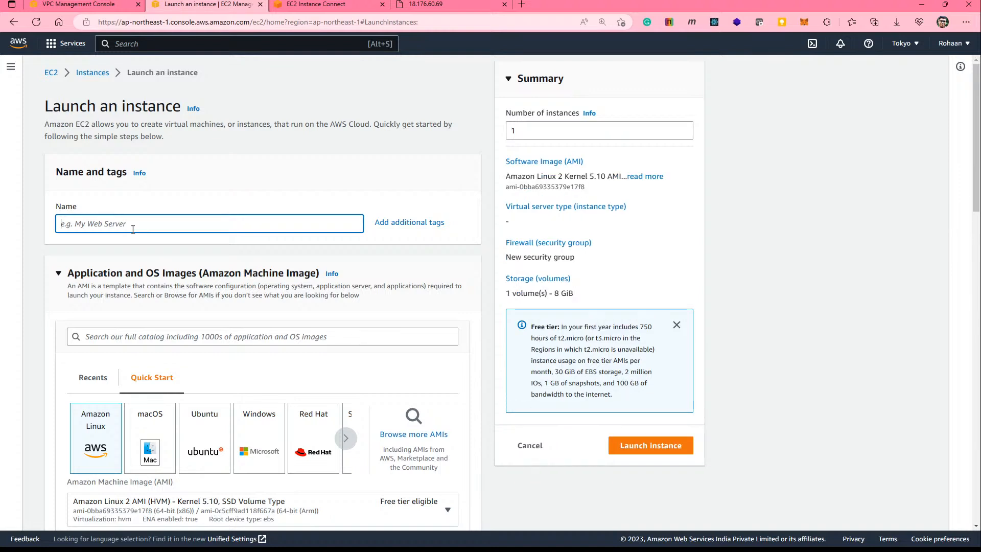
text(ron-pvt-ins)
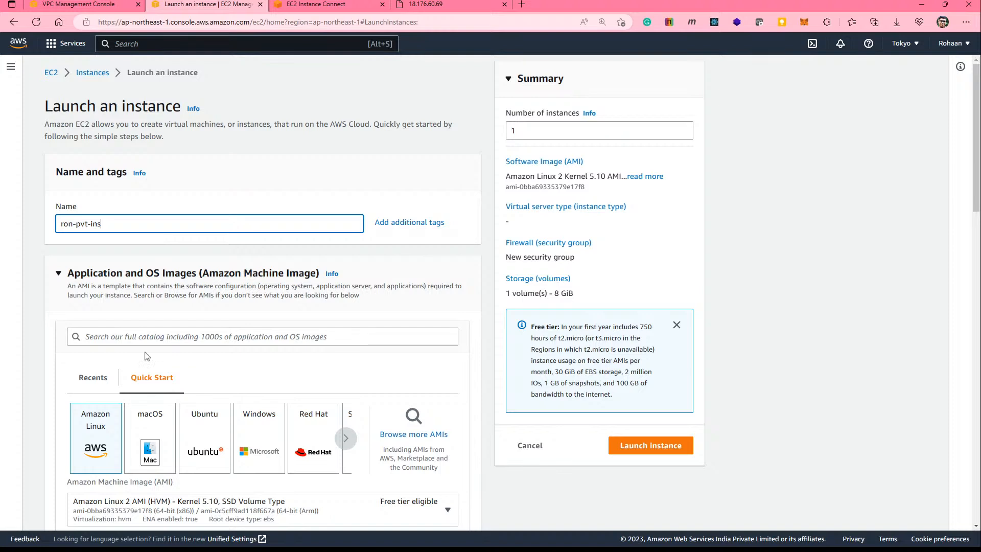
scroll(263, 193, down, 10)
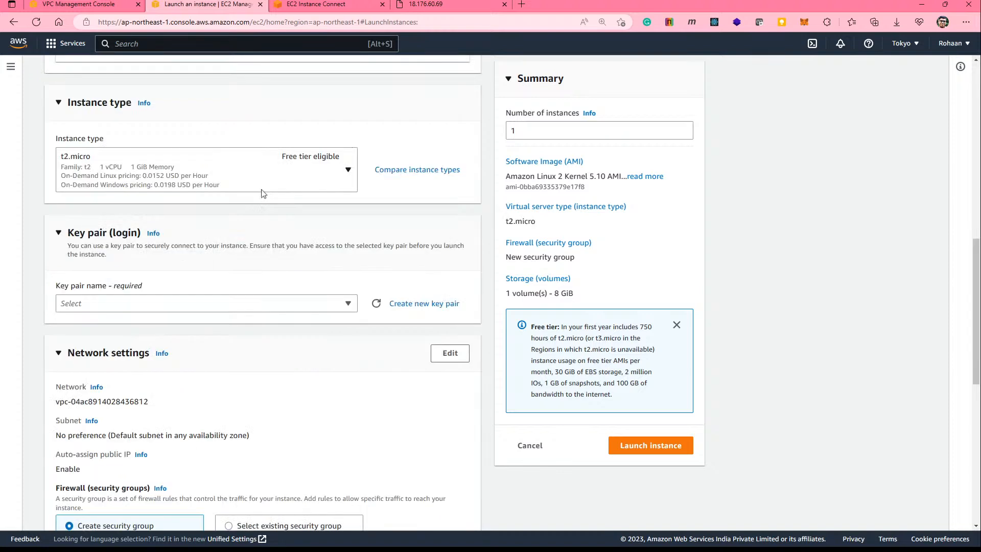
click(163, 307)
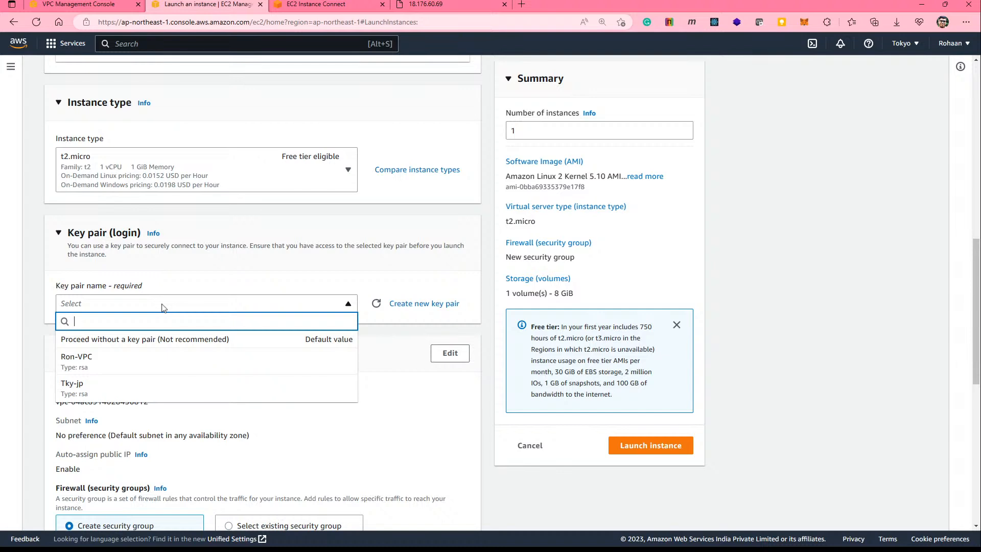
click(168, 361)
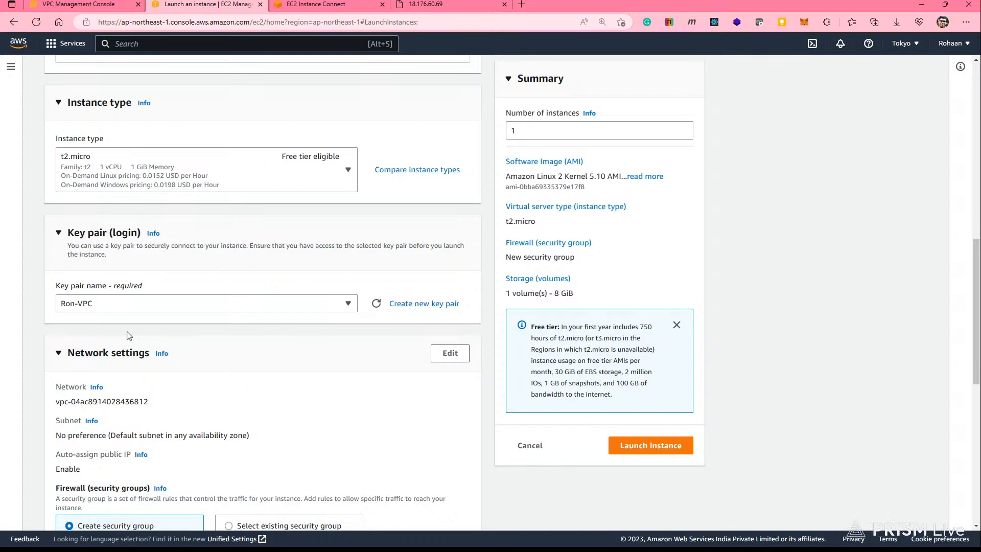
Step: Edit the network settings to place the instance in Rohan-VPC on the Rzone-c subnet
scroll(210, 350, down, 3)
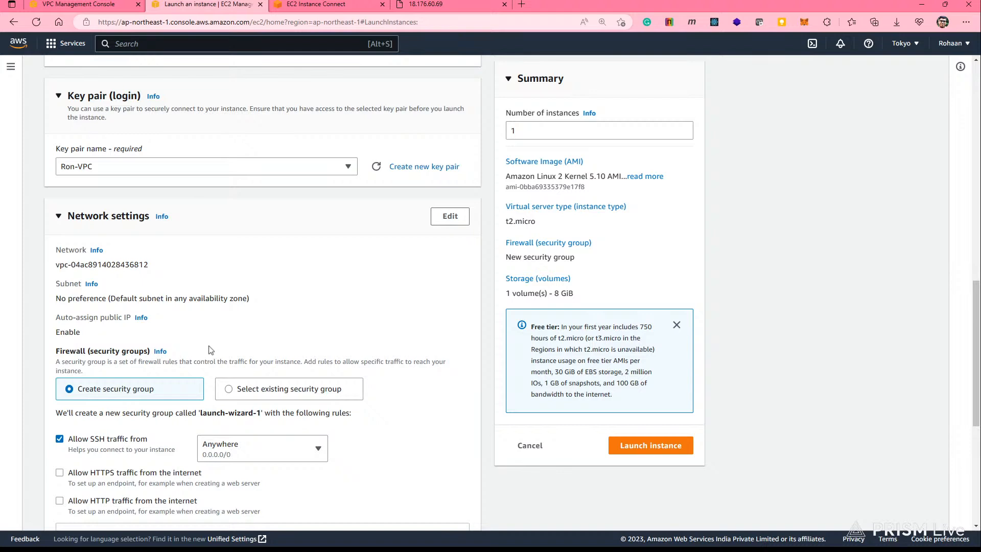
scroll(448, 215, down, 1)
click(448, 212)
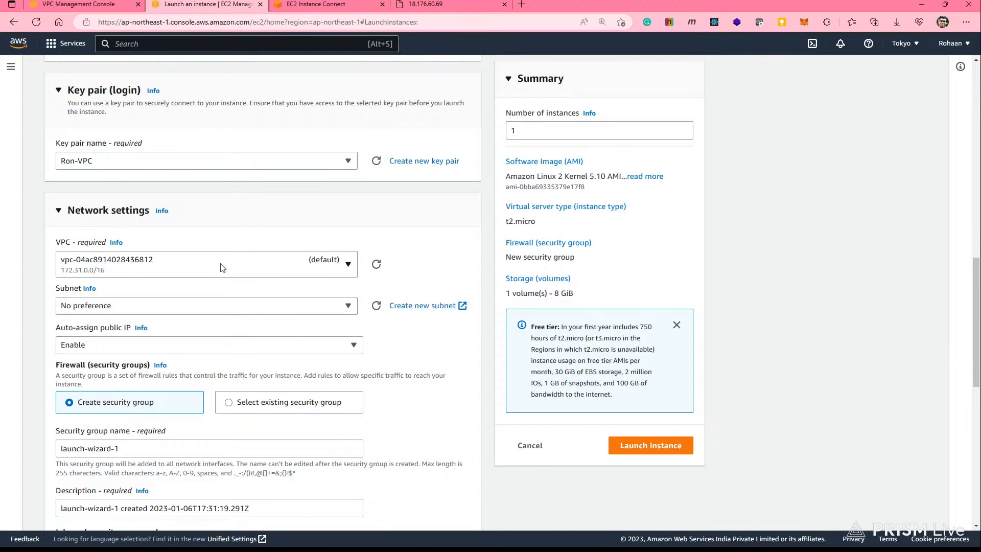
click(223, 267)
click(157, 297)
click(236, 327)
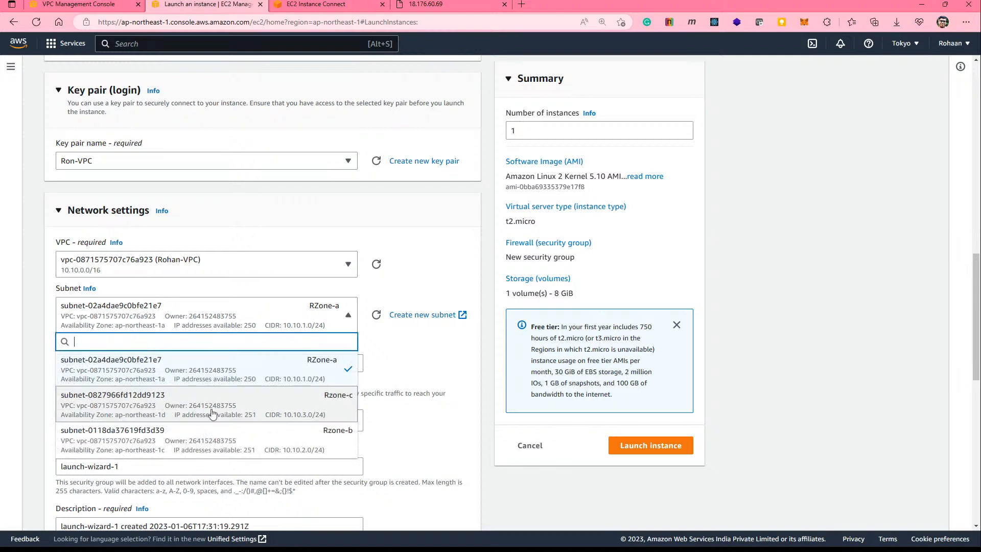
click(276, 394)
Step: Assign the existing security group Ron-Sg-grp to the new instance
scroll(205, 367, down, 1)
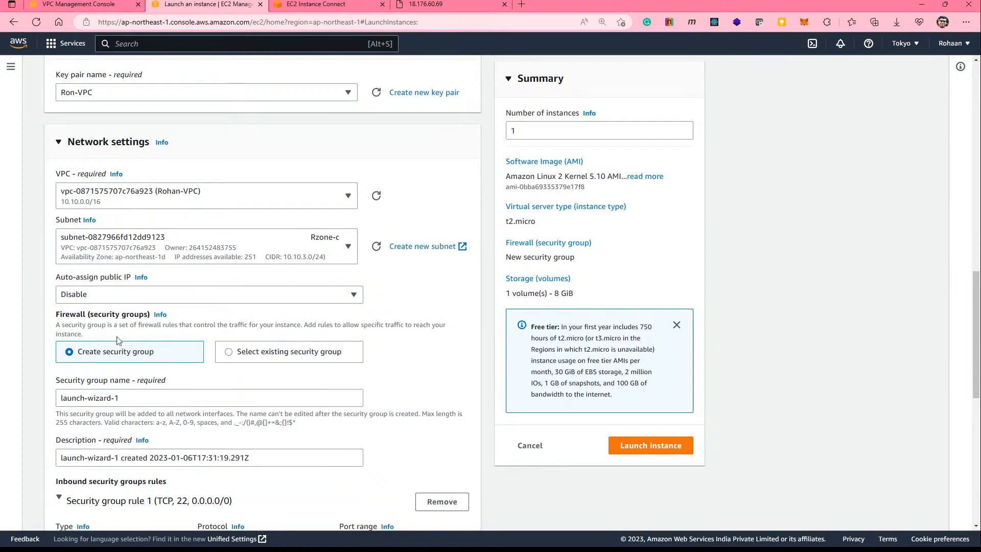
scroll(161, 296, down, 1)
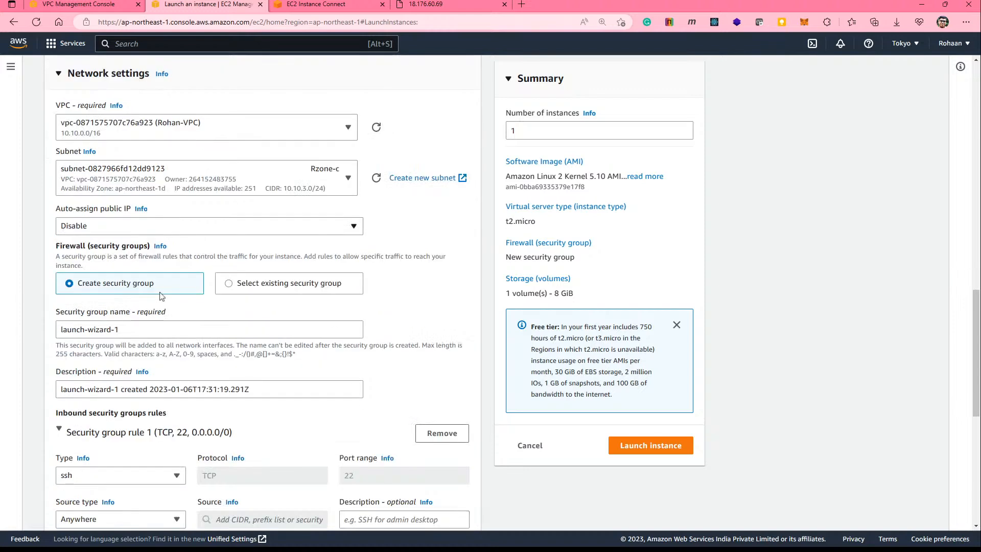
scroll(162, 297, down, 1)
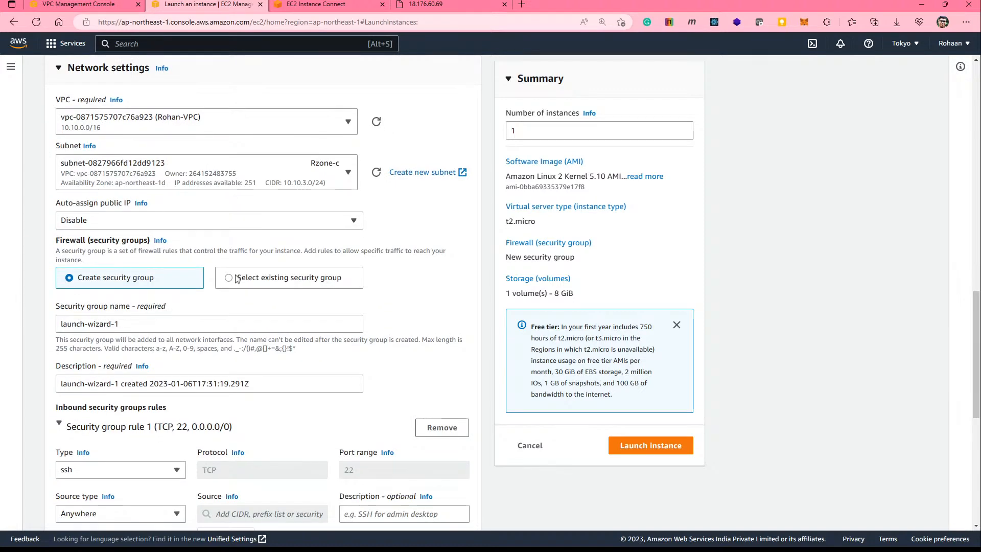
click(236, 279)
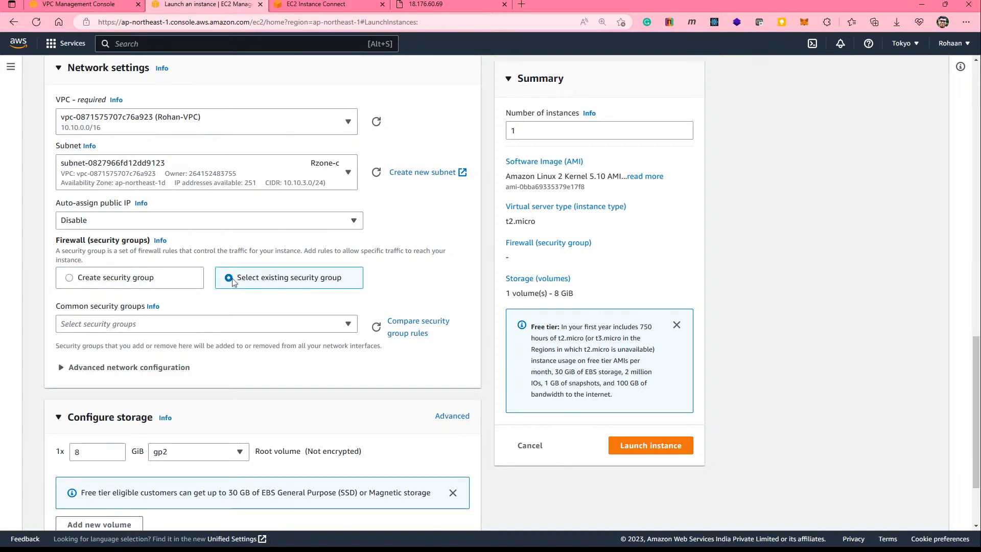
click(189, 322)
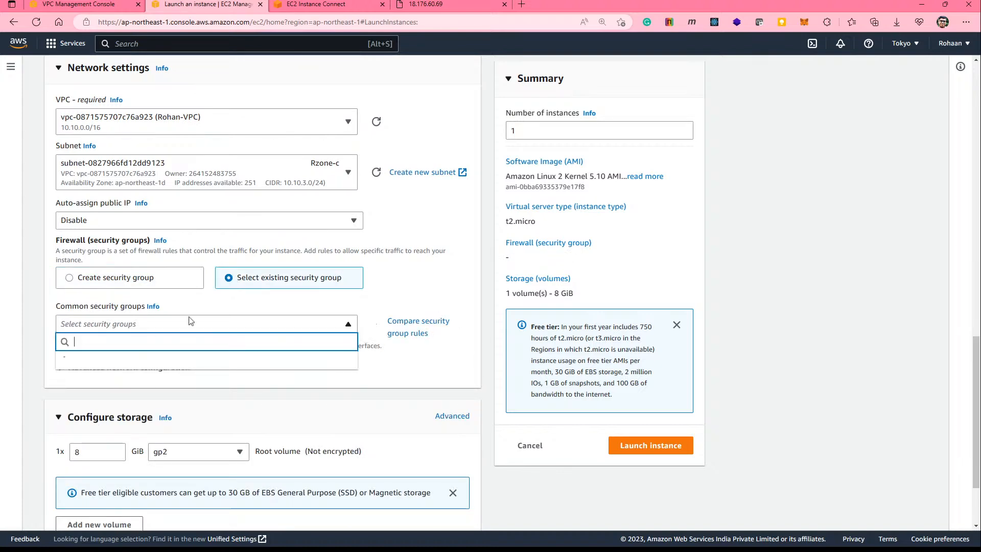
click(189, 327)
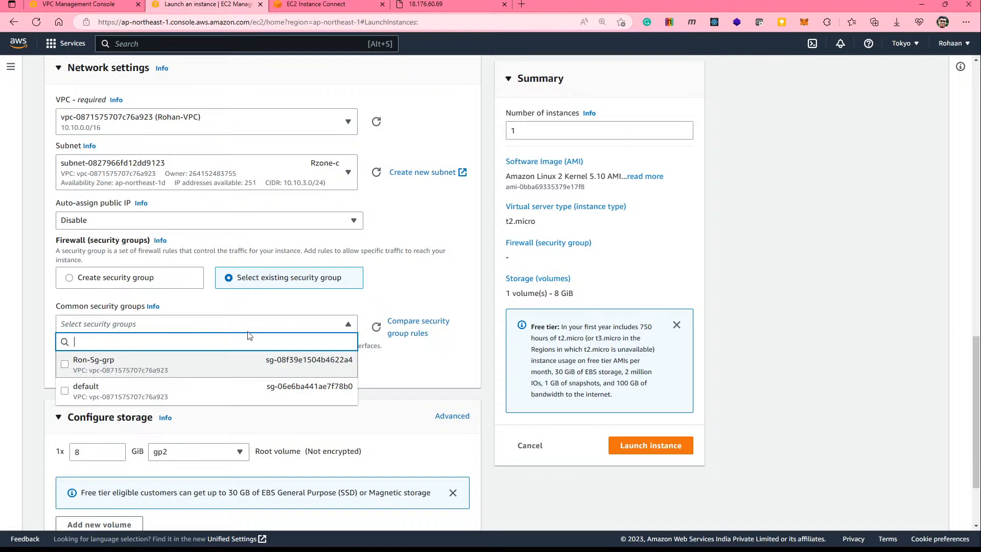
click(141, 363)
scroll(139, 337, down, 3)
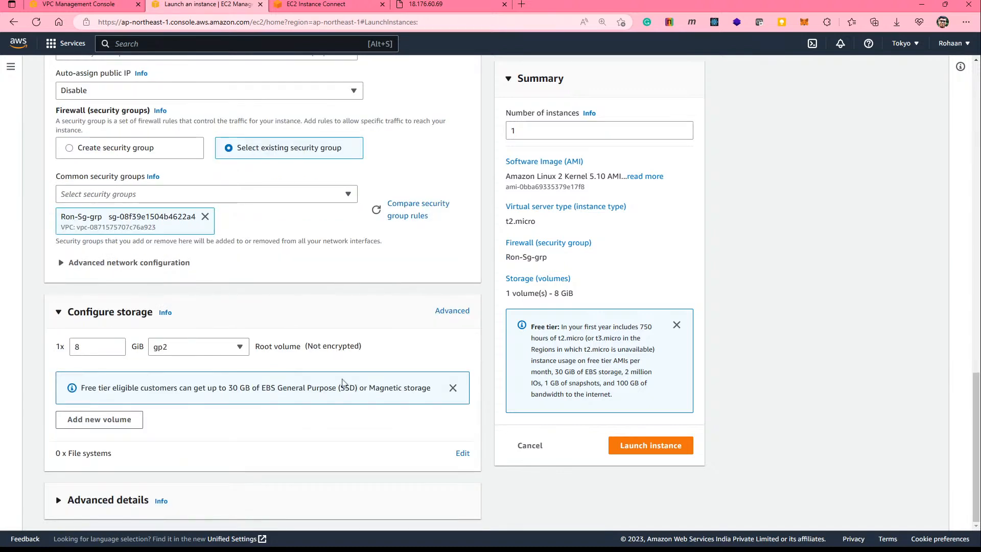
Step: Review the configuration of ron-pvt-ins and launch the instance
scroll(342, 382, up, 5)
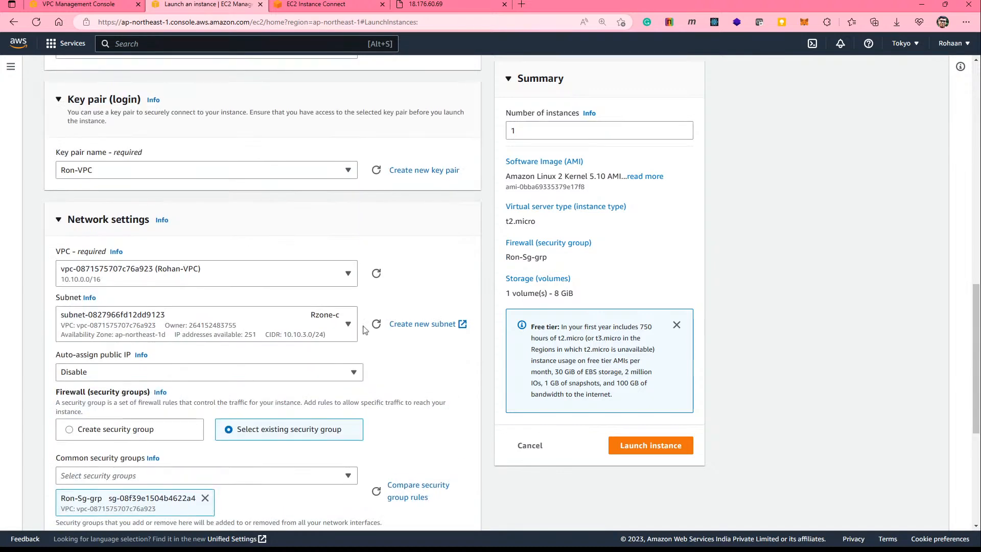
scroll(75, 357, up, 8)
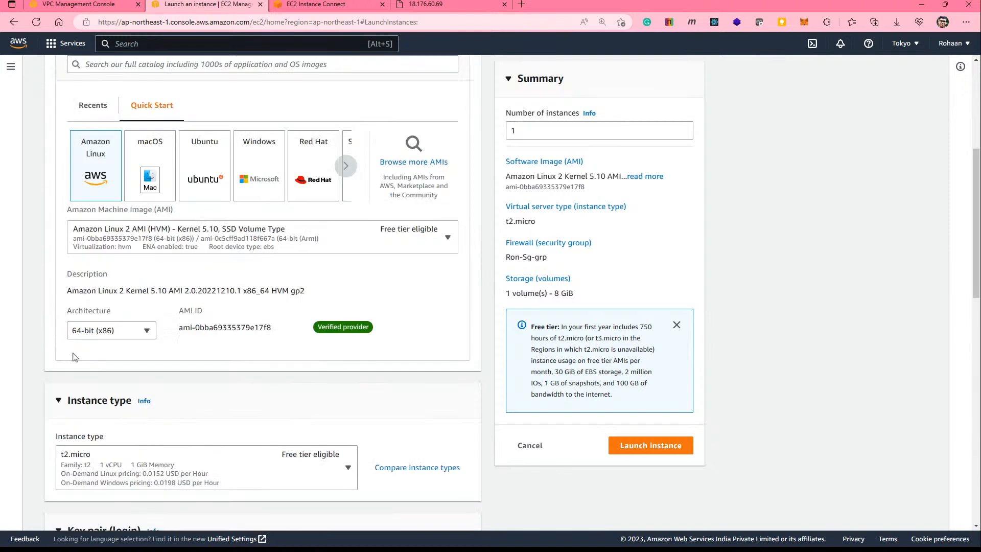
click(673, 449)
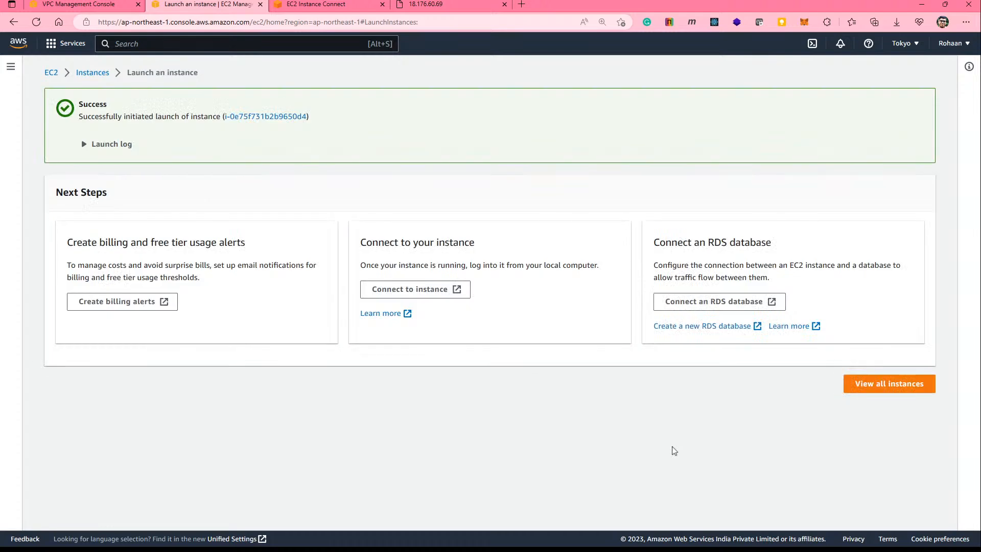
Step: Open the Instances list and refresh it to check the state of ron-pvt-ins
click(94, 75)
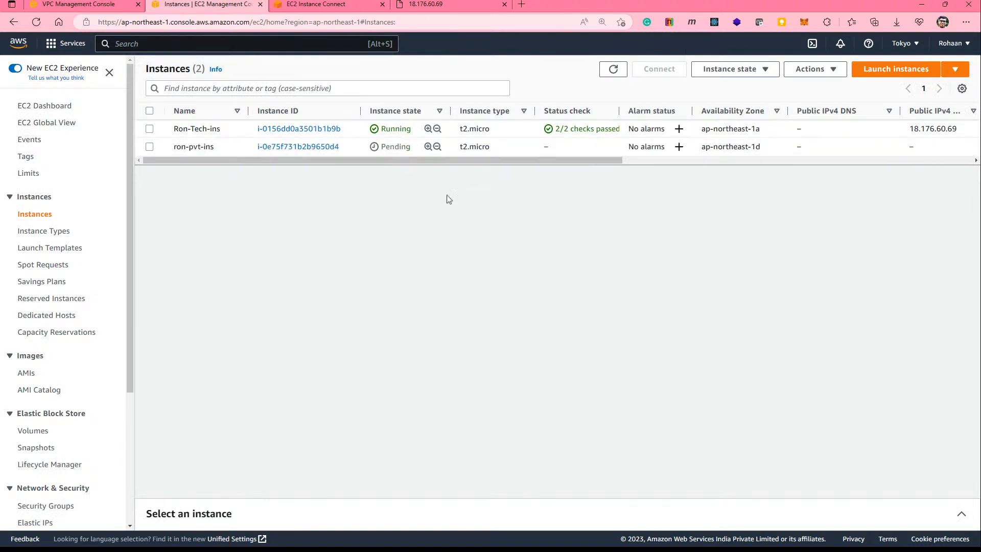
click(612, 70)
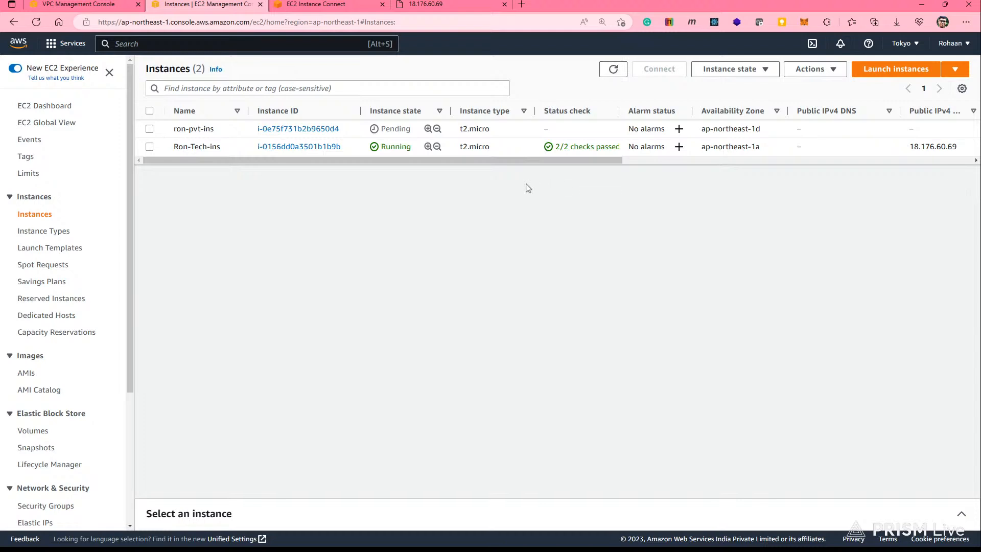
click(611, 71)
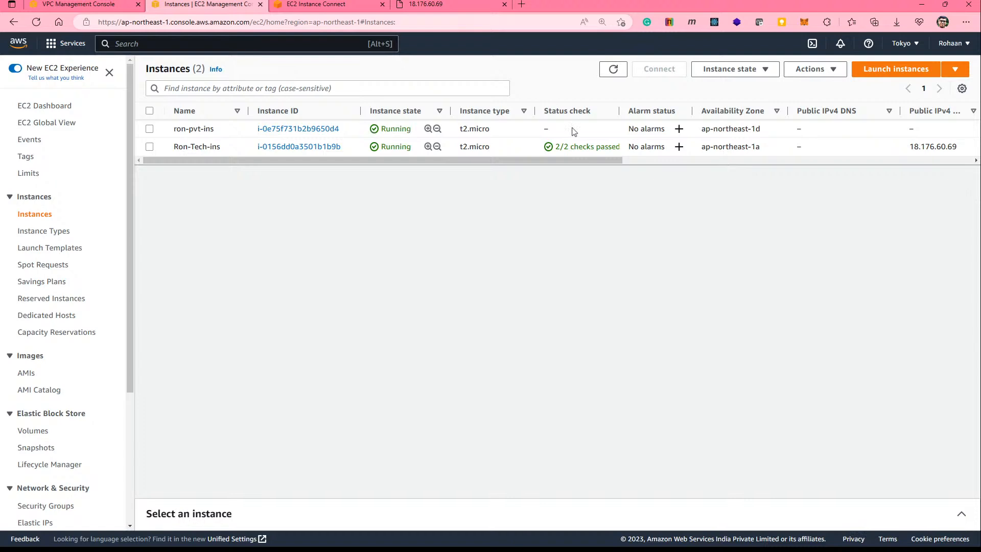
click(612, 75)
Step: Glance at the public-sub-rt route table in the VPC console, return to the EC2 instances and refresh their status checks
click(149, 129)
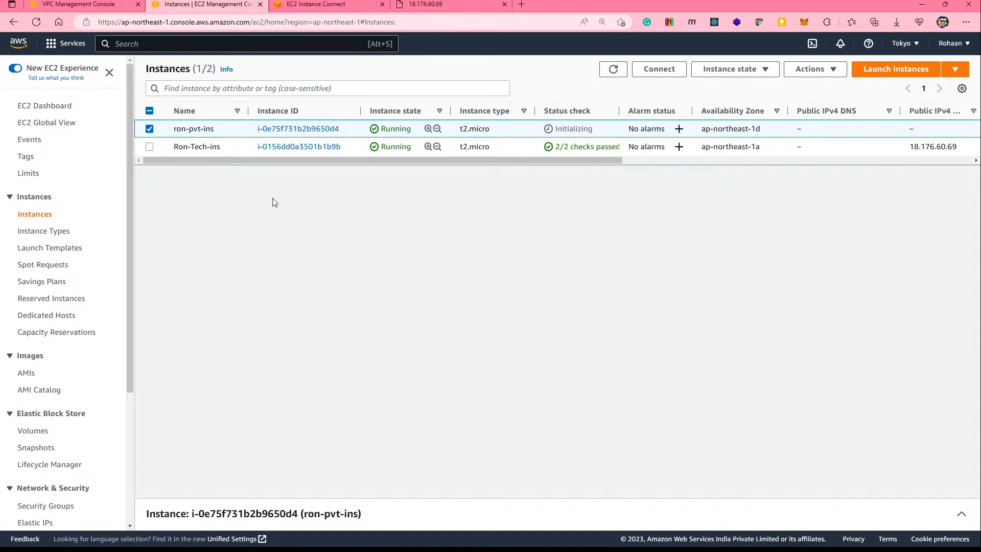
click(97, 4)
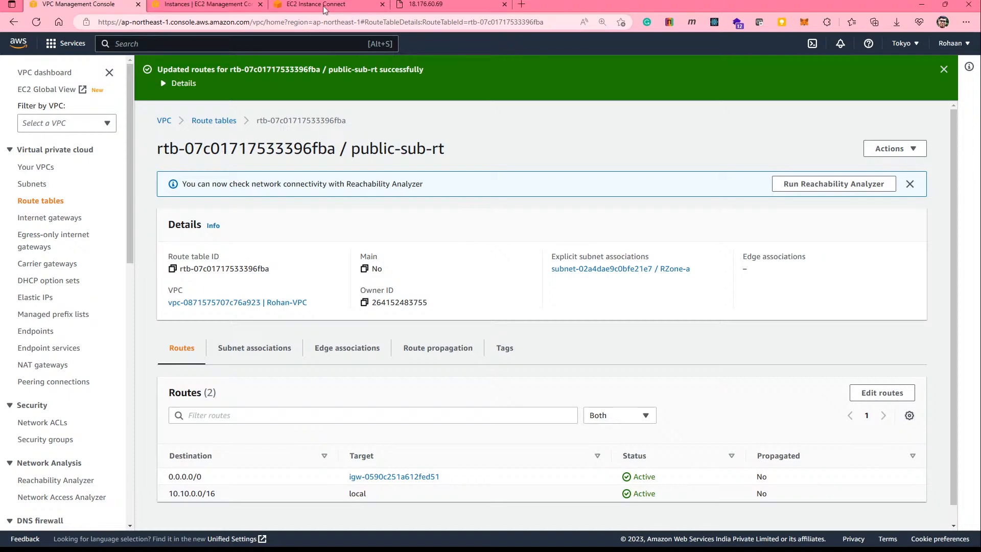
click(212, 4)
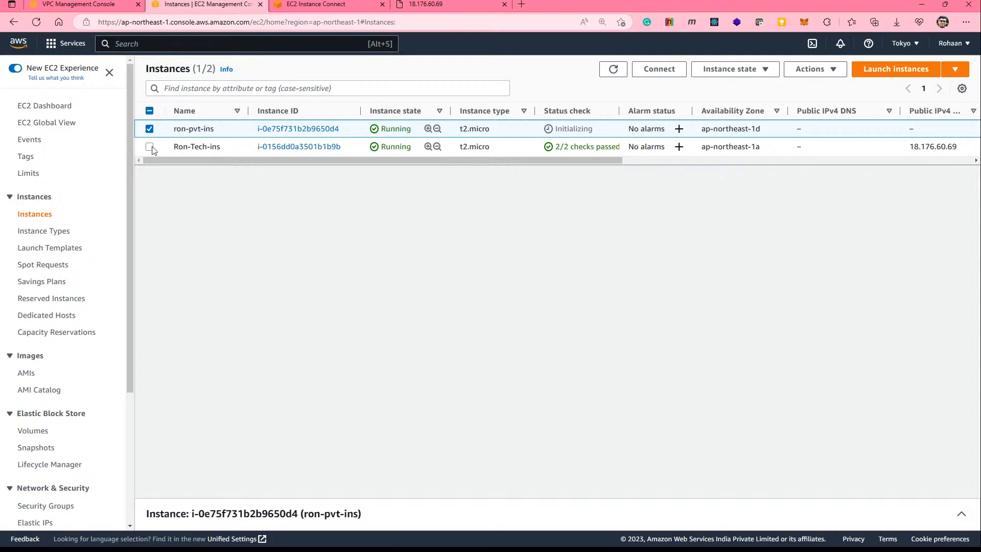
click(616, 73)
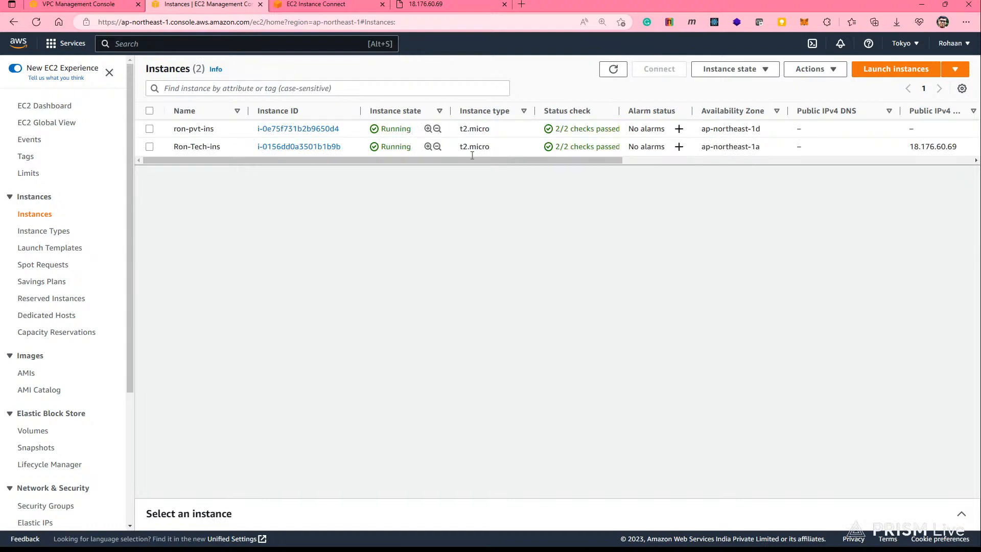
Step: Select ron-pvt-ins, view its instance summary and go back to the Instances list
click(150, 130)
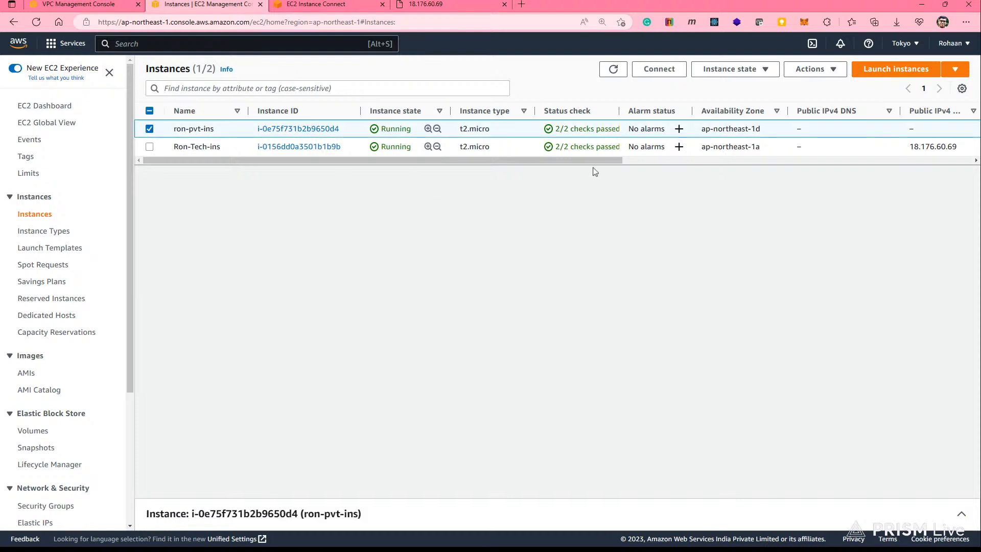
click(272, 130)
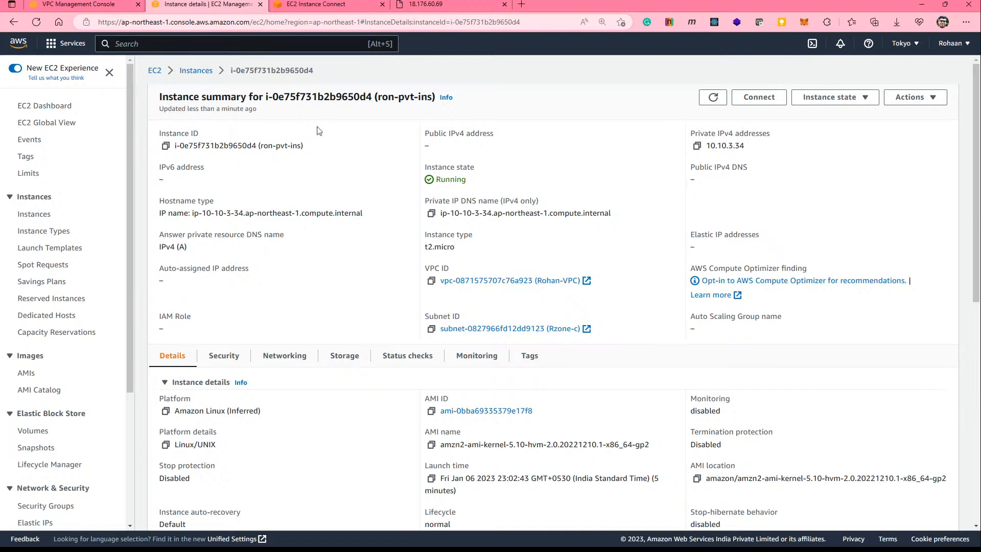
click(189, 71)
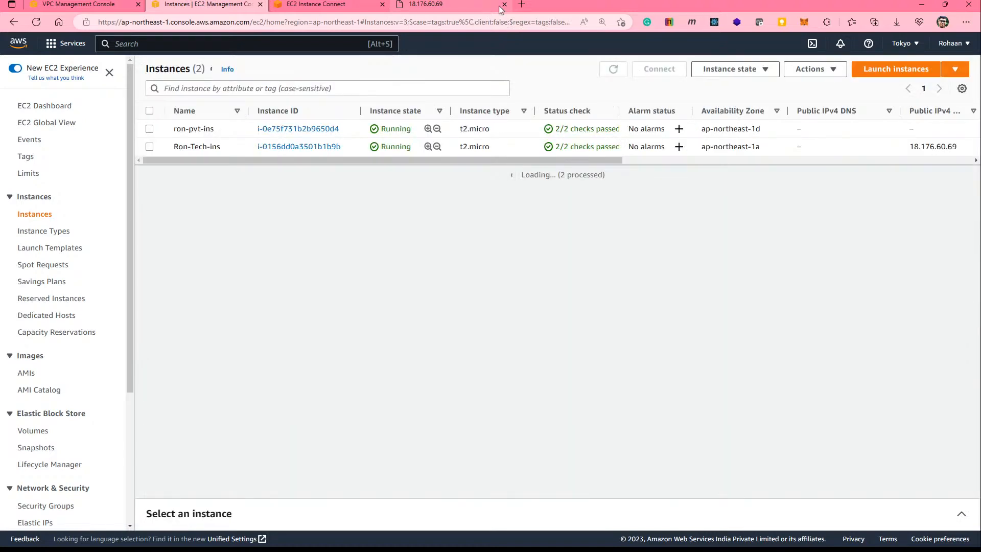
Step: Close the browser tab of the hosted web page and switch to the VPC console
click(504, 5)
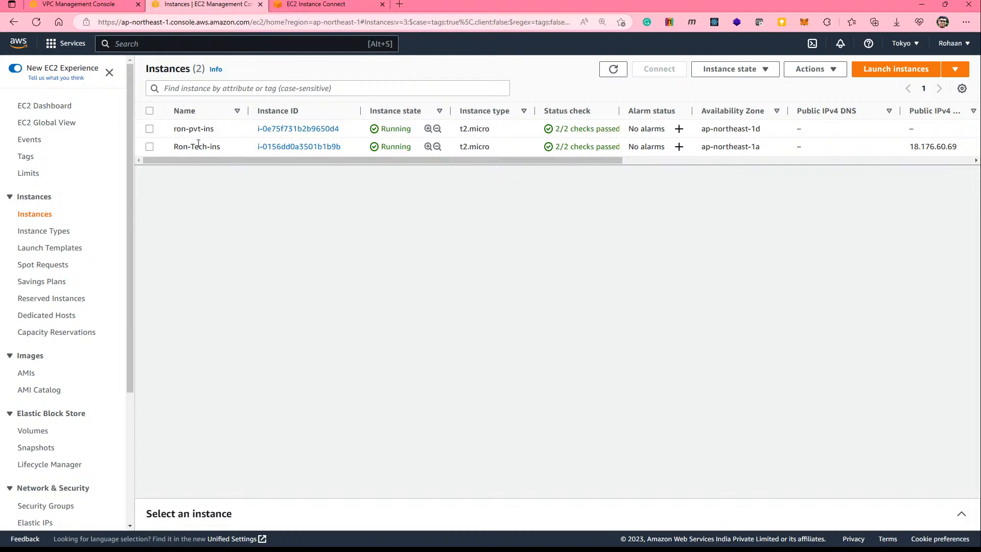
click(292, 11)
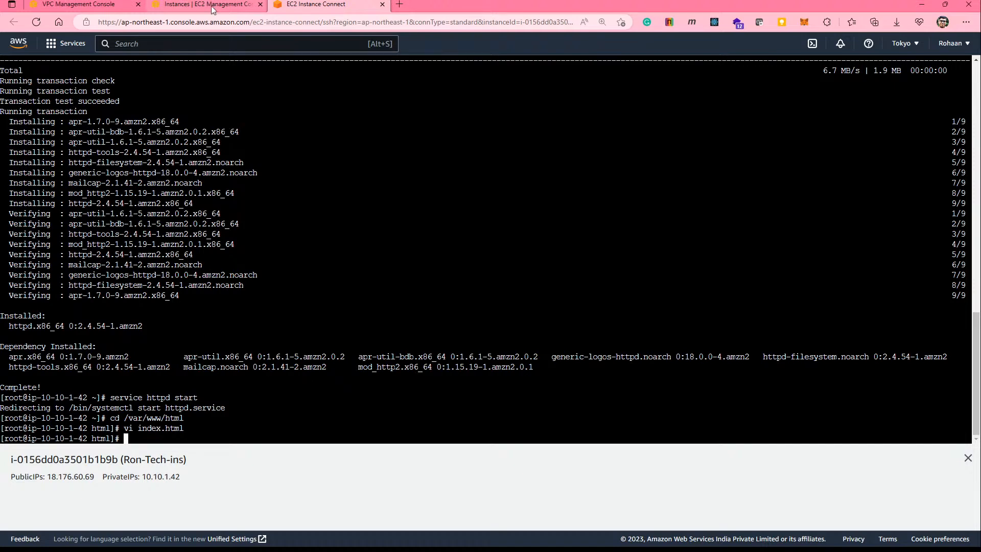
click(82, 4)
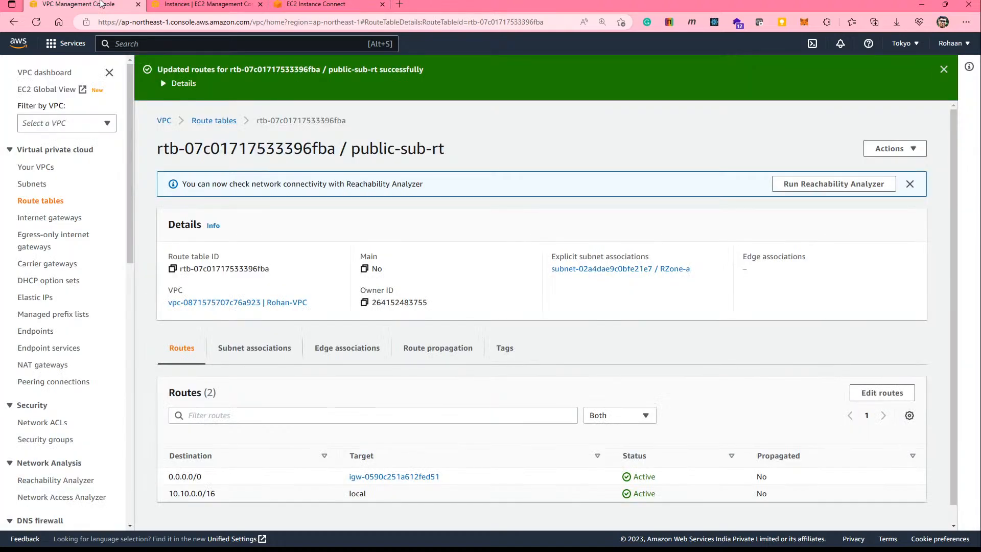
Step: Review the routes of public-sub-rt, return to the route tables list and open the pvt-sub-rt route table
scroll(403, 382, down, 1)
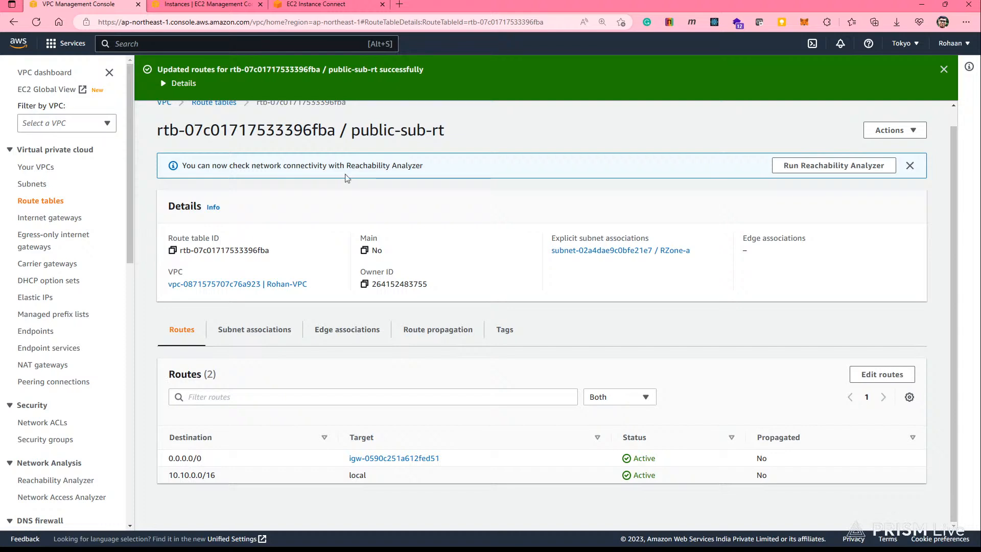
key(ctrl+Tab)
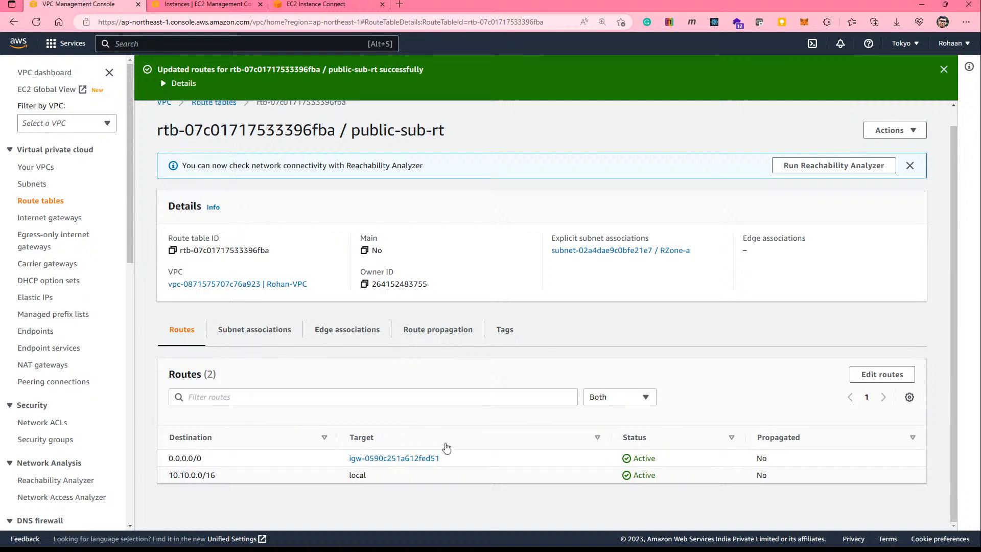
click(51, 202)
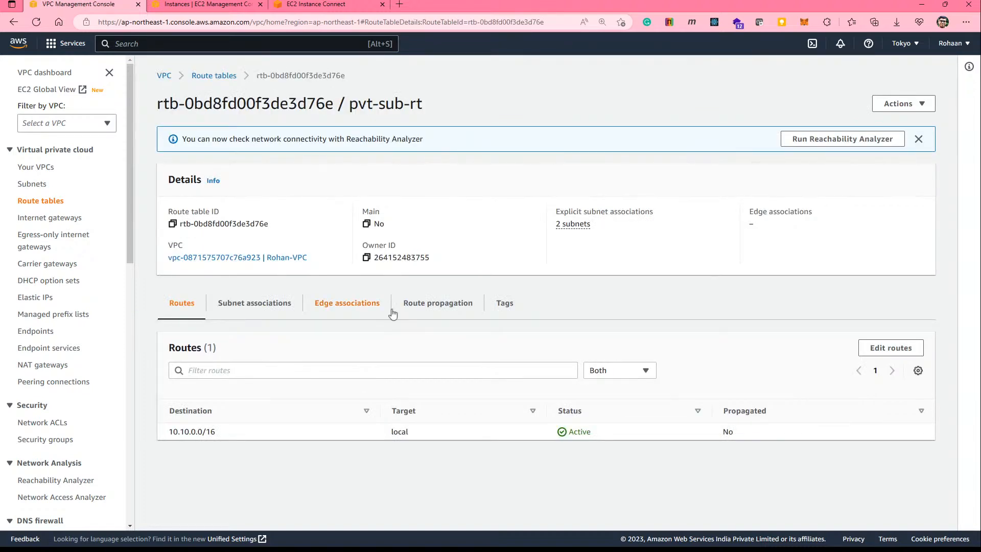
click(891, 349)
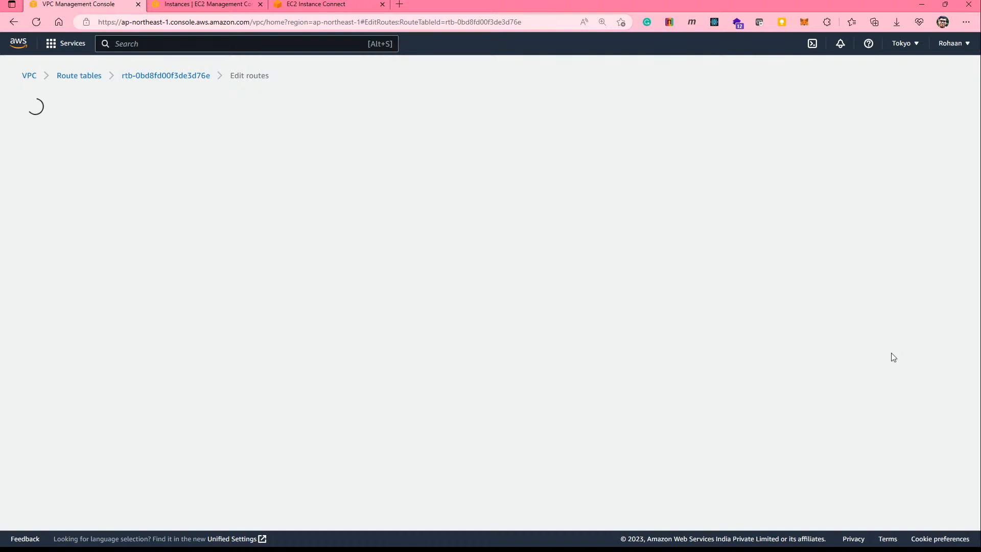
click(241, 206)
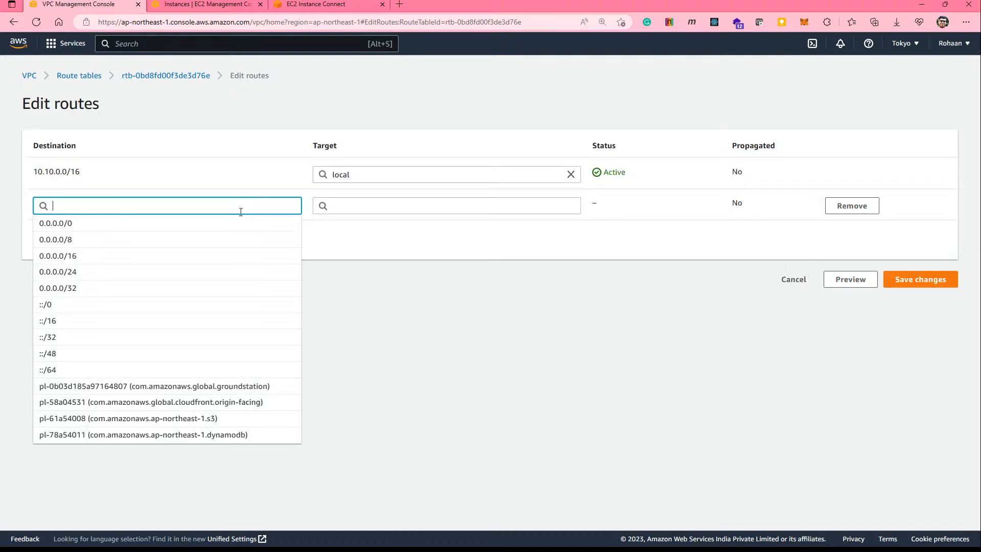
click(415, 335)
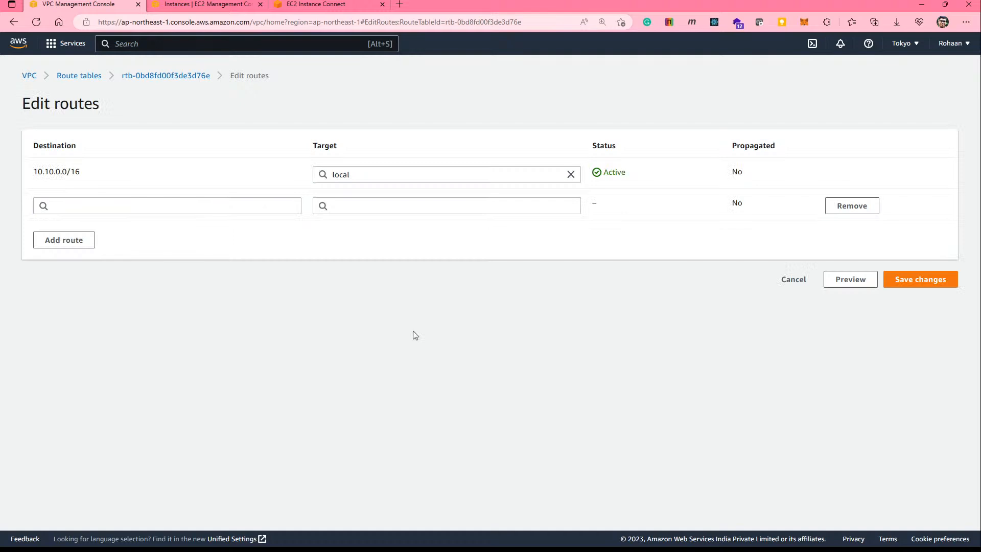
click(78, 76)
Step: In the EC2 console, add an inbound rule to security group Ron-Sg-grp allowing All ICMP - IPv4 from 0.0.0.0/0 and save it
key(ctrl+Tab)
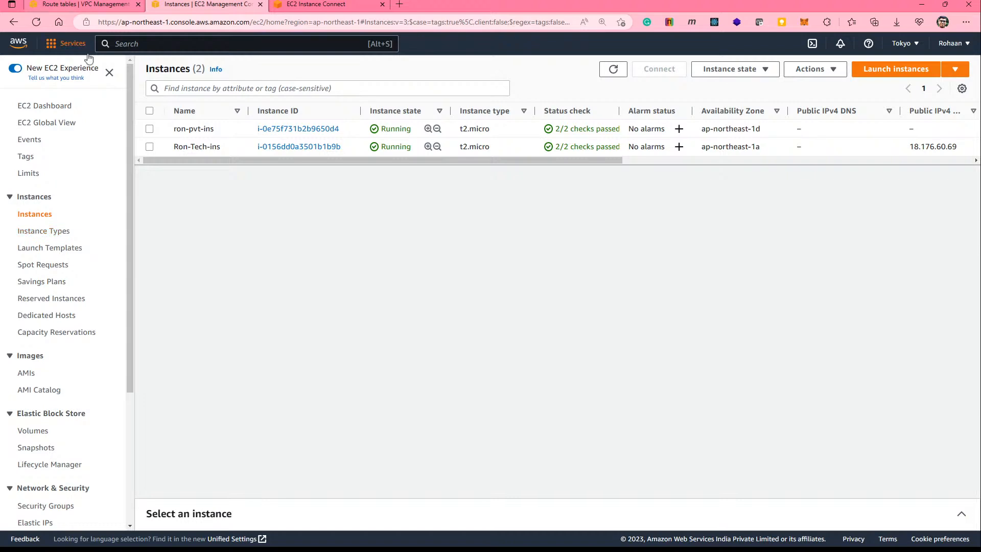
click(65, 505)
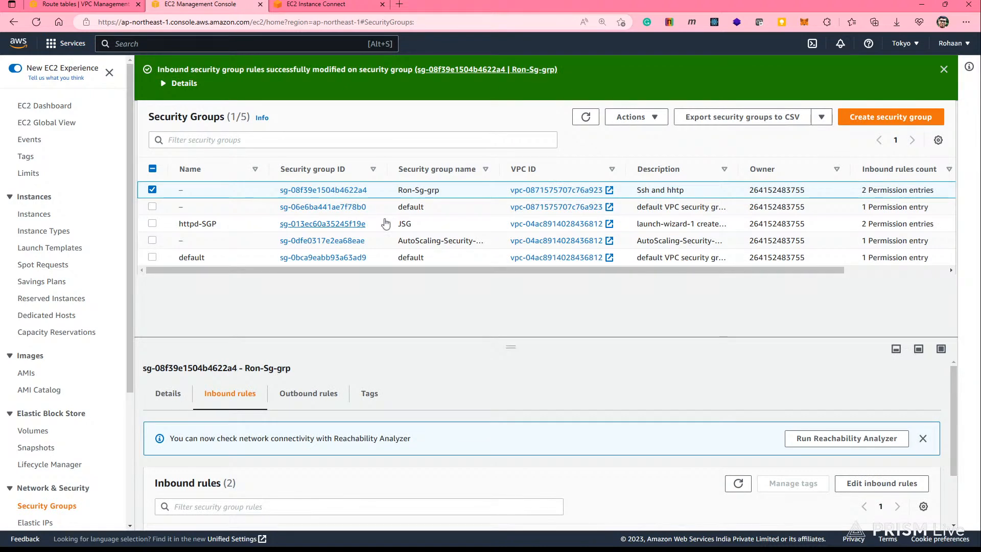
scroll(498, 420, down, 2)
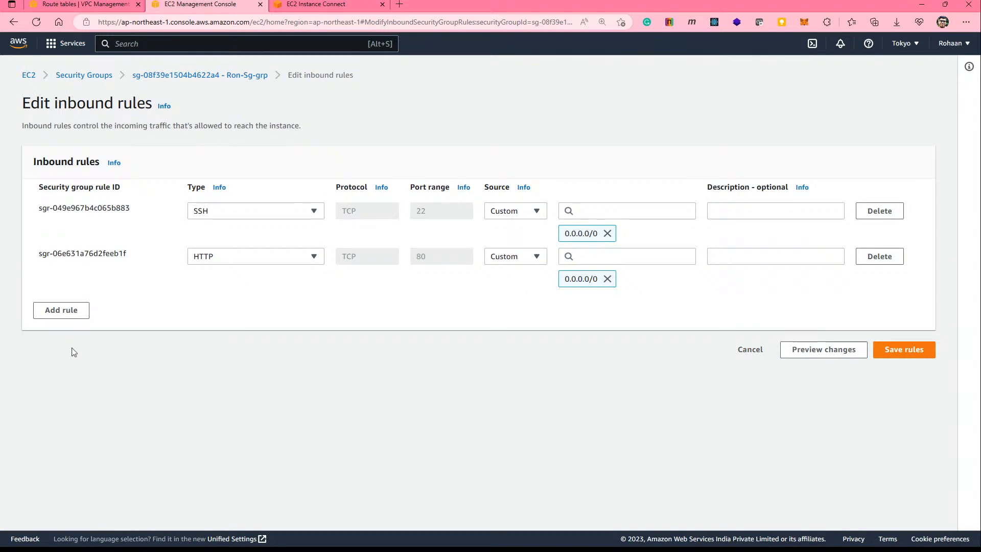
click(61, 310)
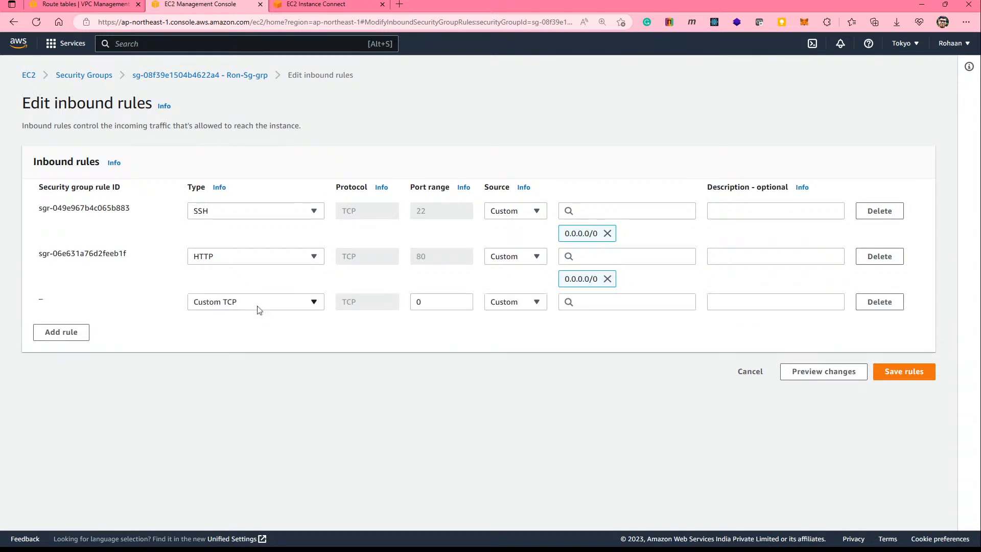
click(259, 307)
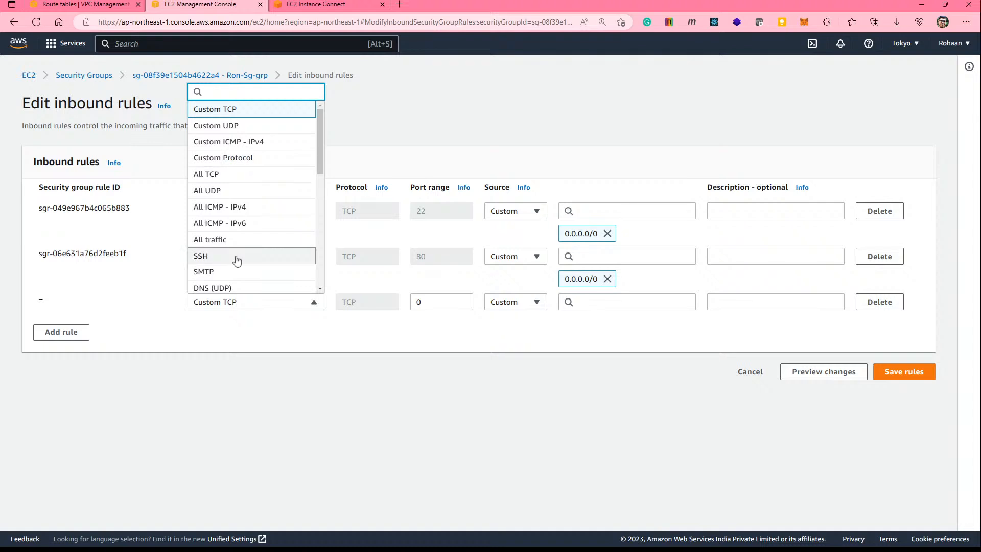
click(213, 206)
click(593, 301)
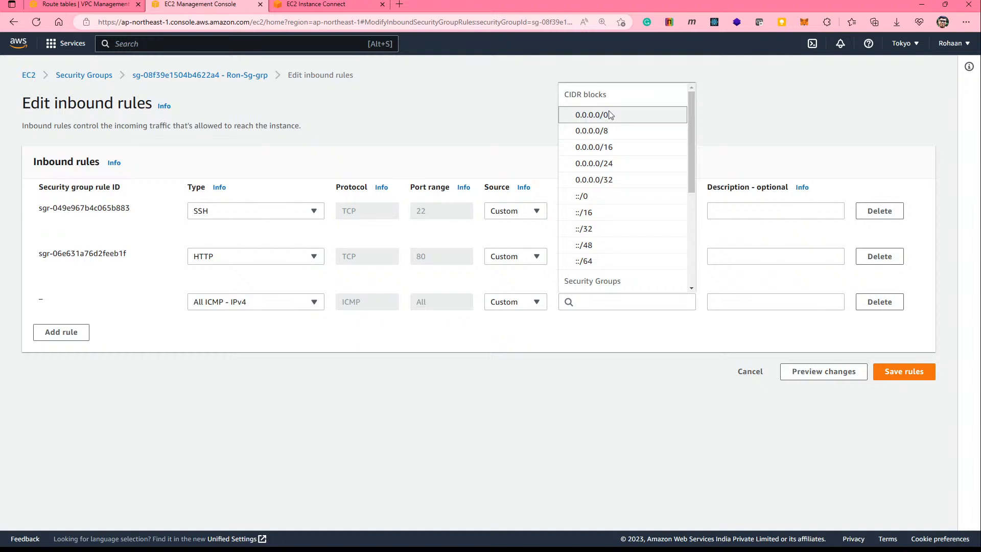
click(592, 115)
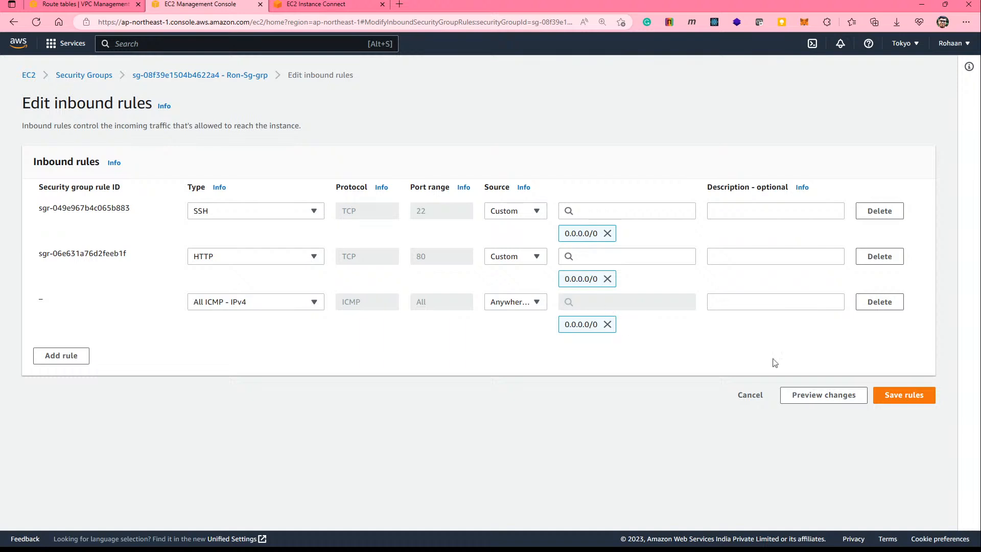
click(900, 401)
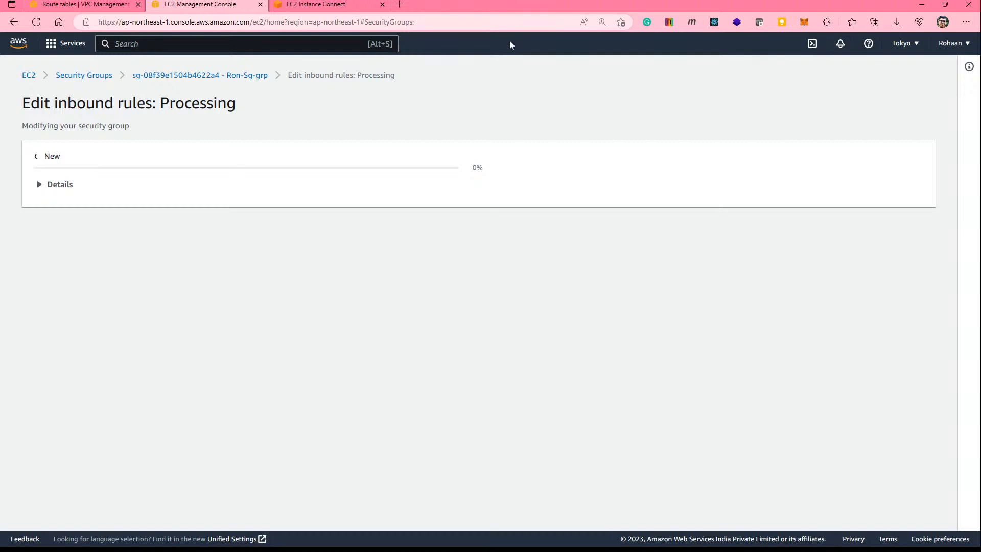
Step: Look through the output of the existing Ron-Tech-ins terminal session and close that browser tab
click(342, 4)
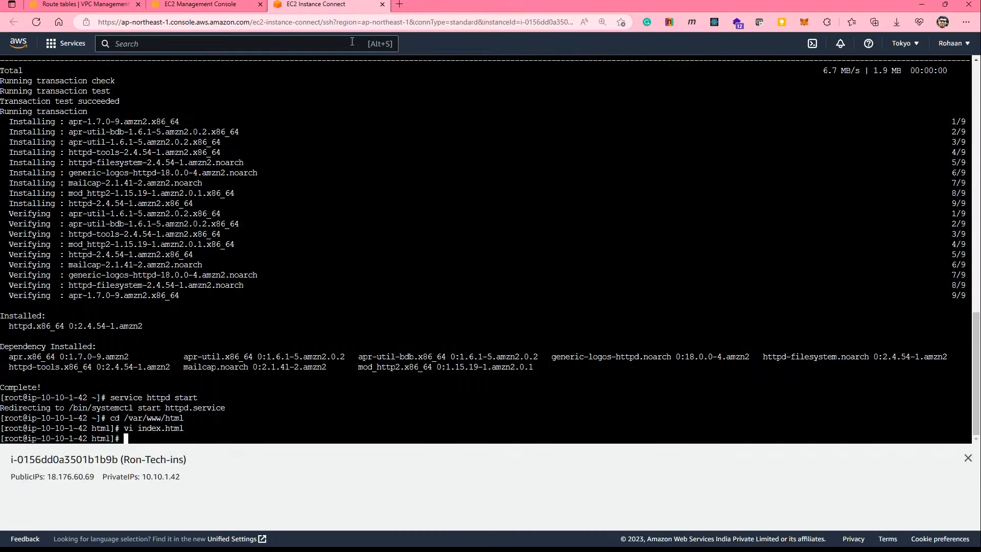
scroll(331, 128, up, 5)
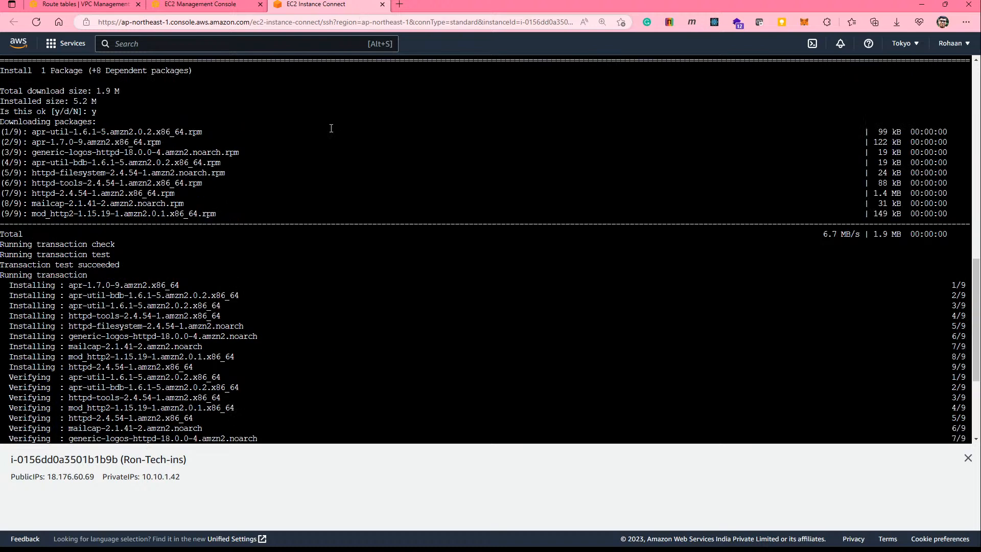
scroll(296, 316, down, 5)
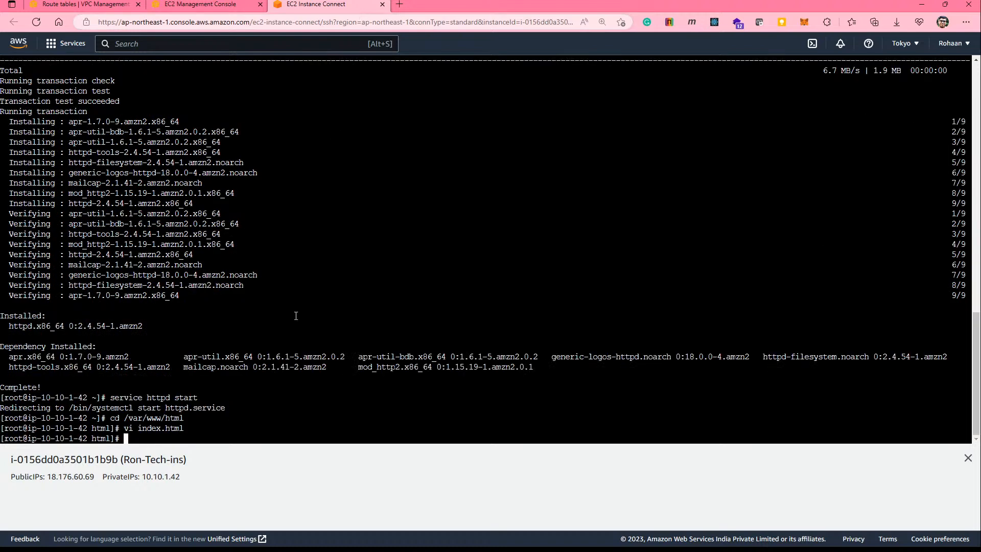
click(382, 4)
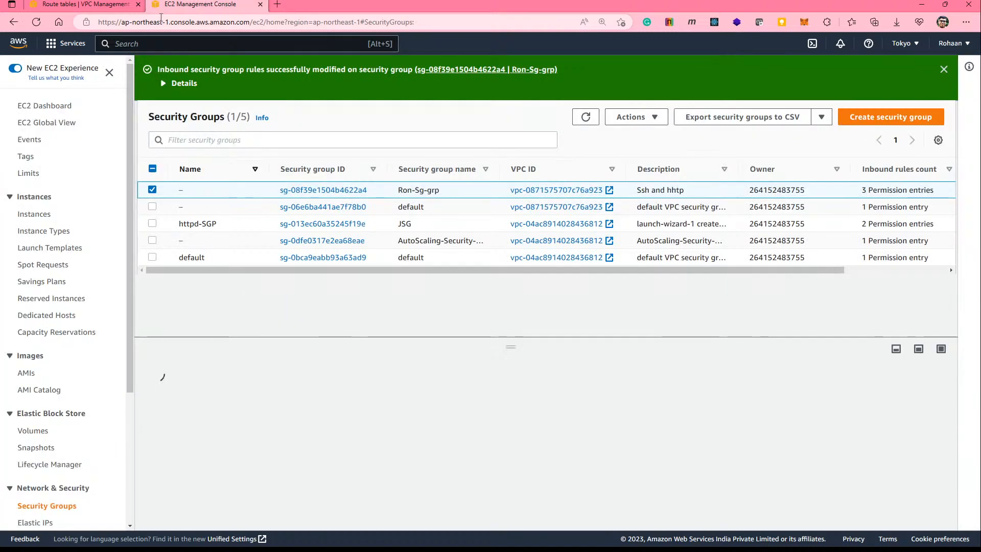
Step: Start a new EC2 Instance Connect session to Ron-Tech-ins with the user name ec2-user
click(42, 215)
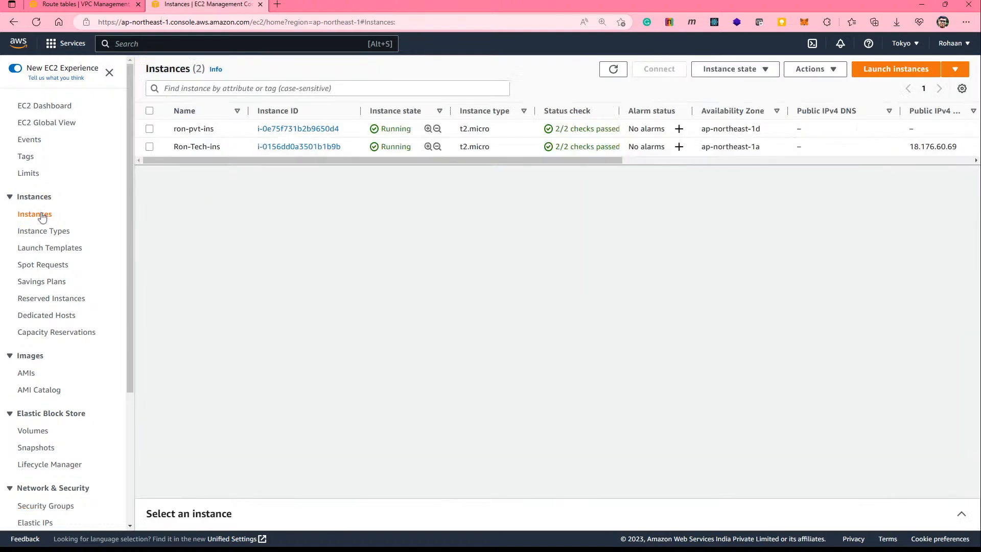
click(149, 147)
click(659, 69)
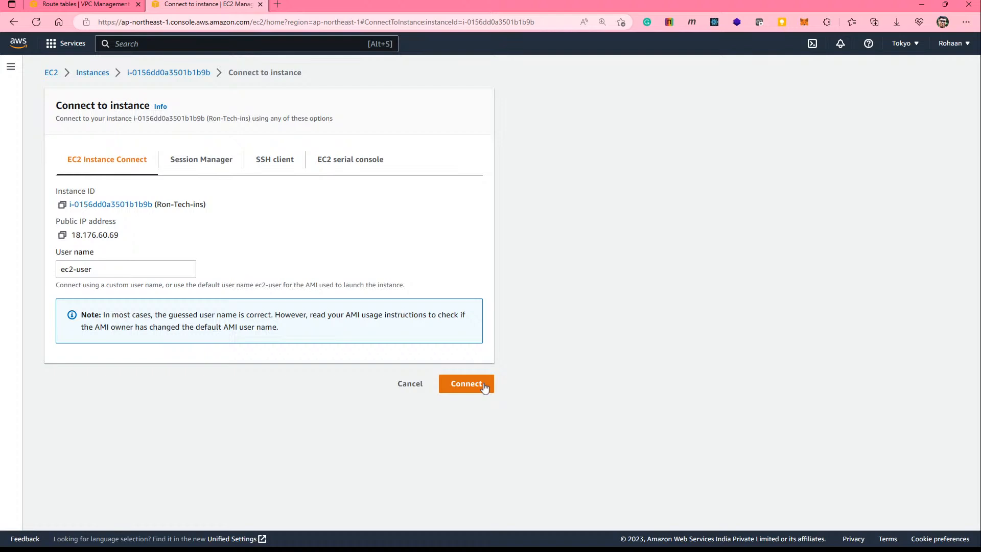
click(483, 387)
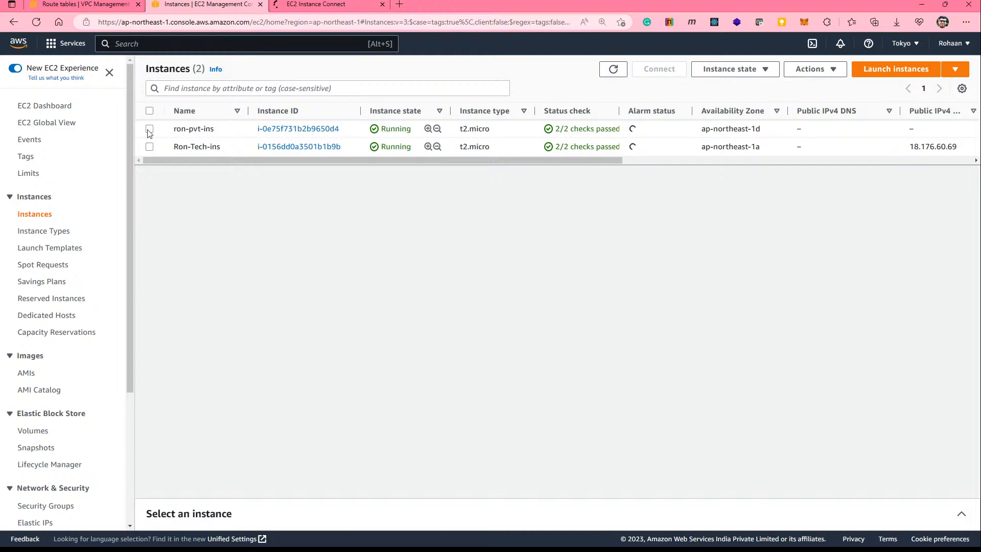
Step: Look up the private IPv4 address in the ron-pvt-ins instance summary and switch to the Ron-Tech-ins terminal
click(149, 130)
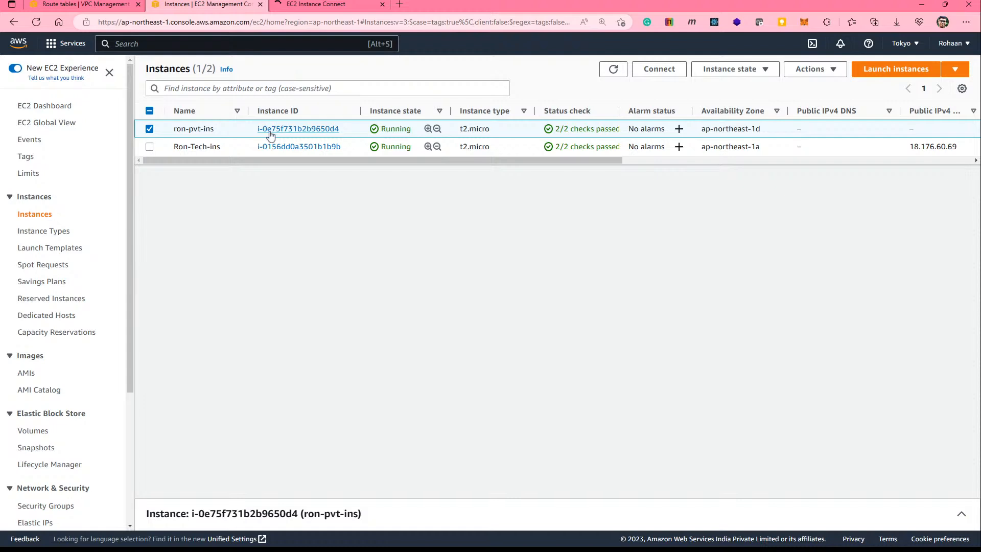
click(270, 130)
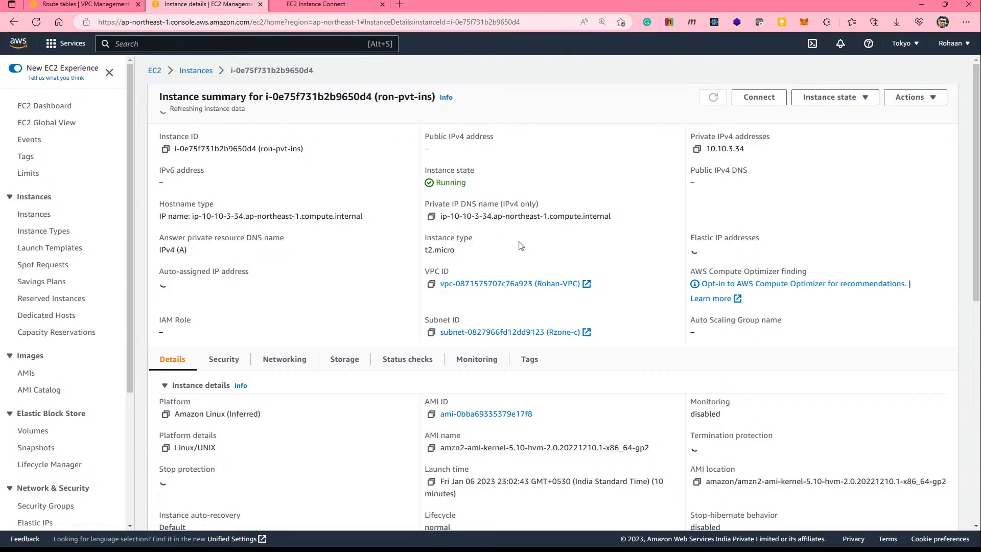
key(ctrl+Tab)
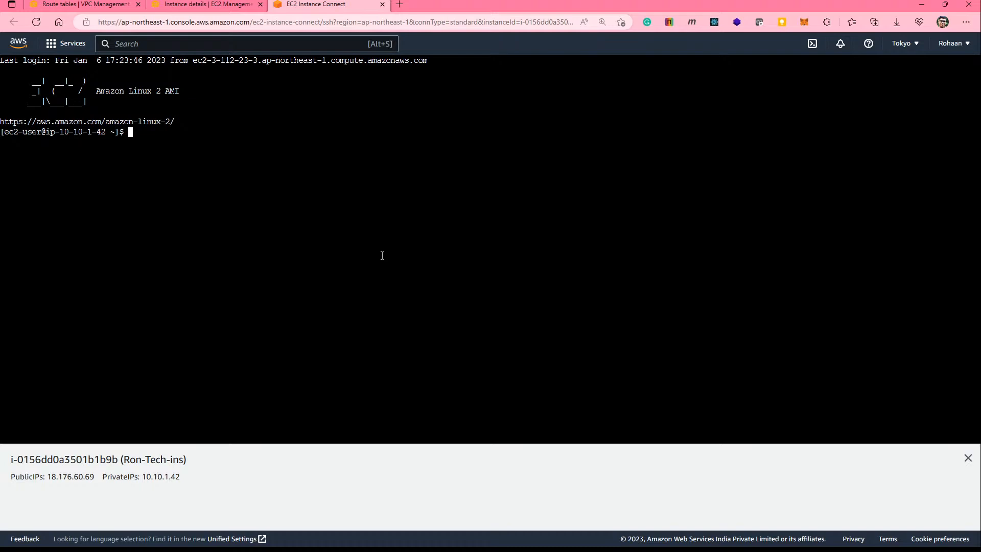
Step: Switch the terminal session to the root user with sudo su -
text(sudo su - u)
key(Return)
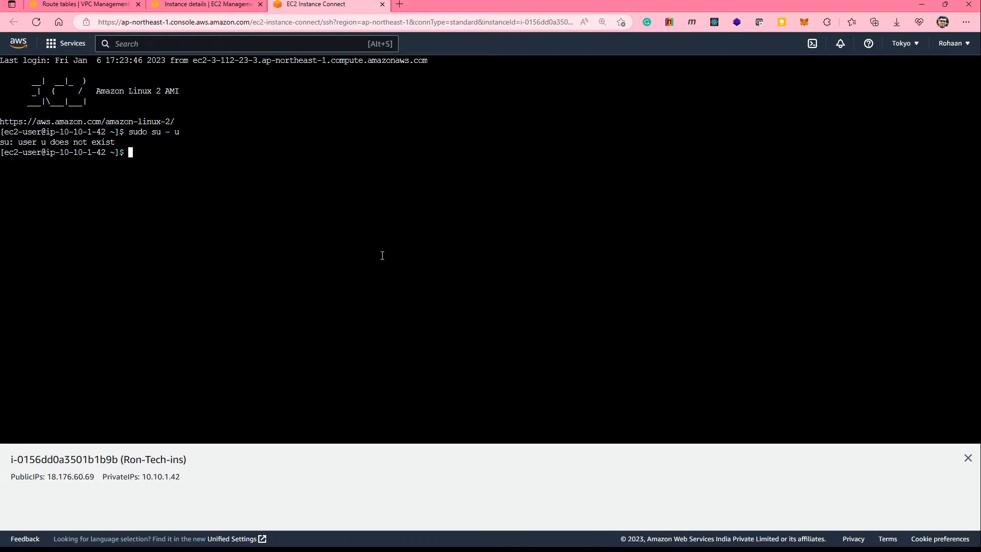
text(sudo su -)
key(Return)
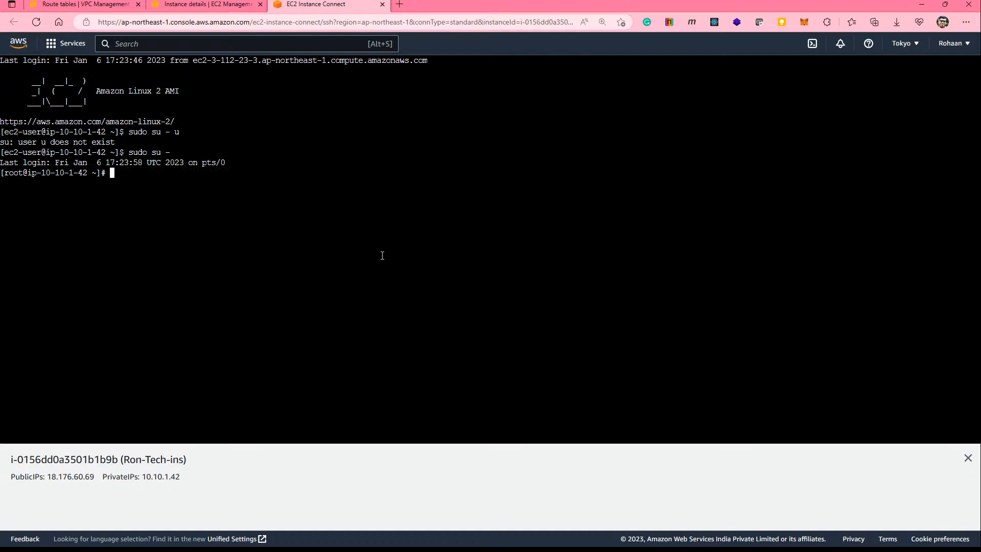
Step: Ping the private instance at 10.10.3.34 from Ron-Tech-ins and stop the ping after several replies
text(ping)
text(10.10.3.34)
key(Return)
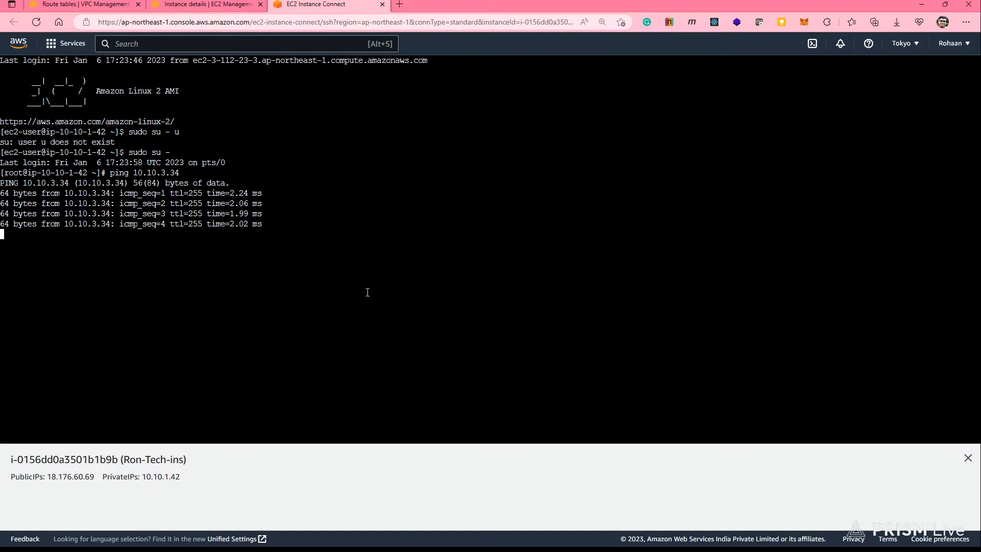
key(ctrl+c)
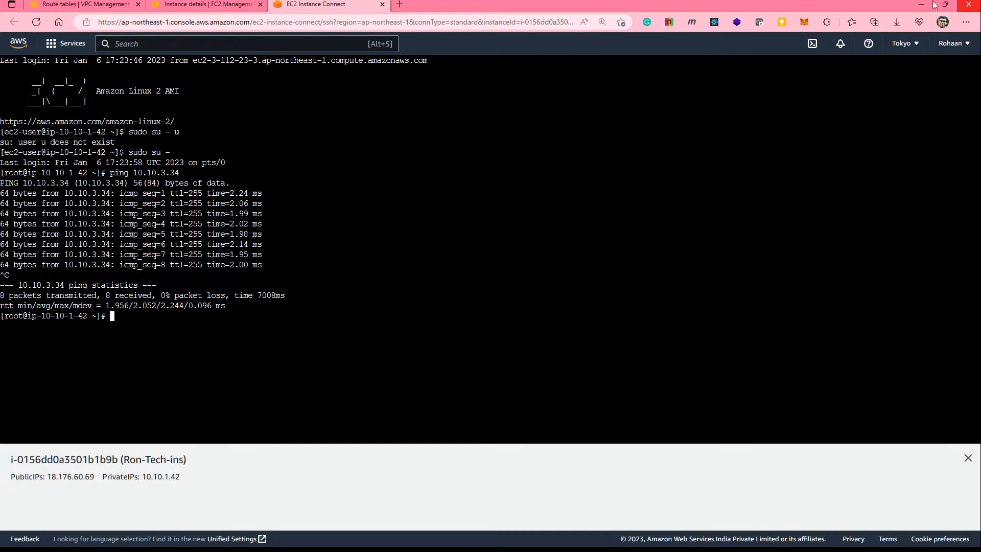
Step: Create a new file named my-key.pem in vi on Ron-Tech-ins and enter insert mode
click(893, 23)
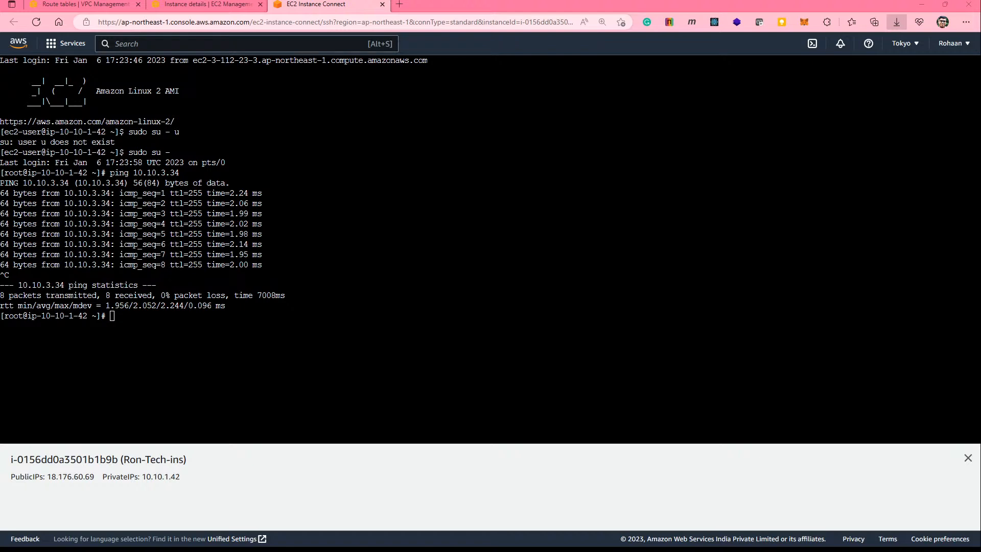
click(145, 350)
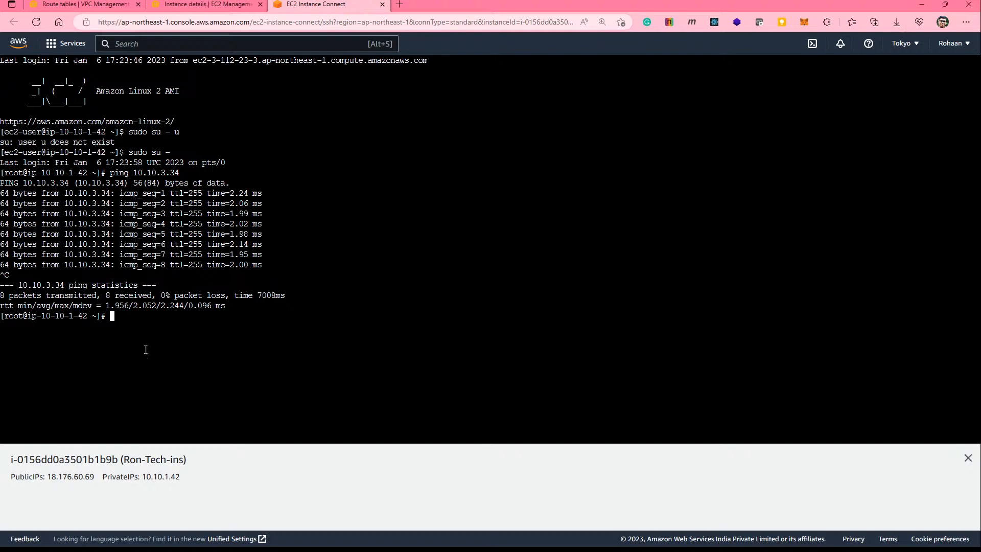
text(vi my-key.pem)
click(306, 353)
key(Return)
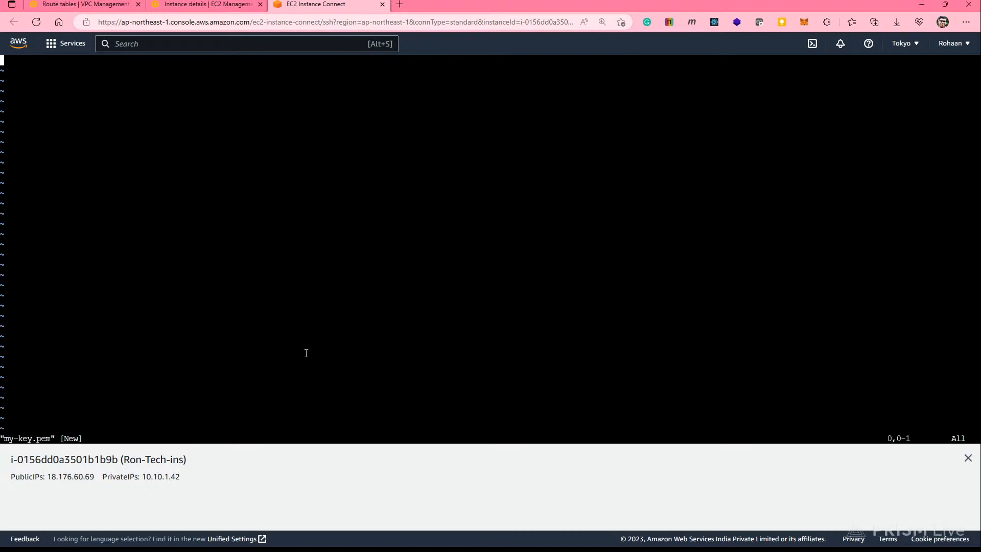
key(i)
Step: Paste the RSA private key into my-key.pem, save and quit with x!, and restrict the file's permissions with chmod 400
key(alt+Tab)
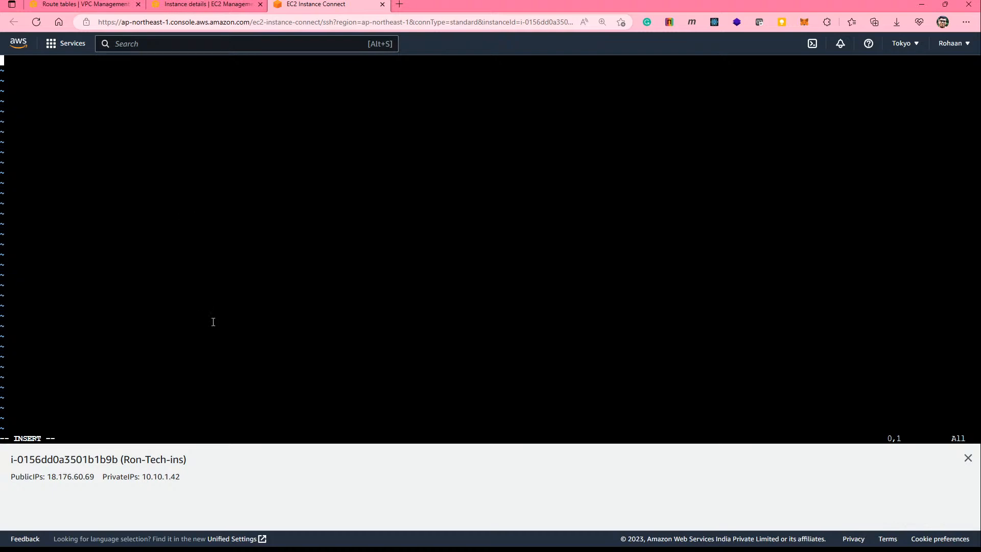
key(ctrl+v)
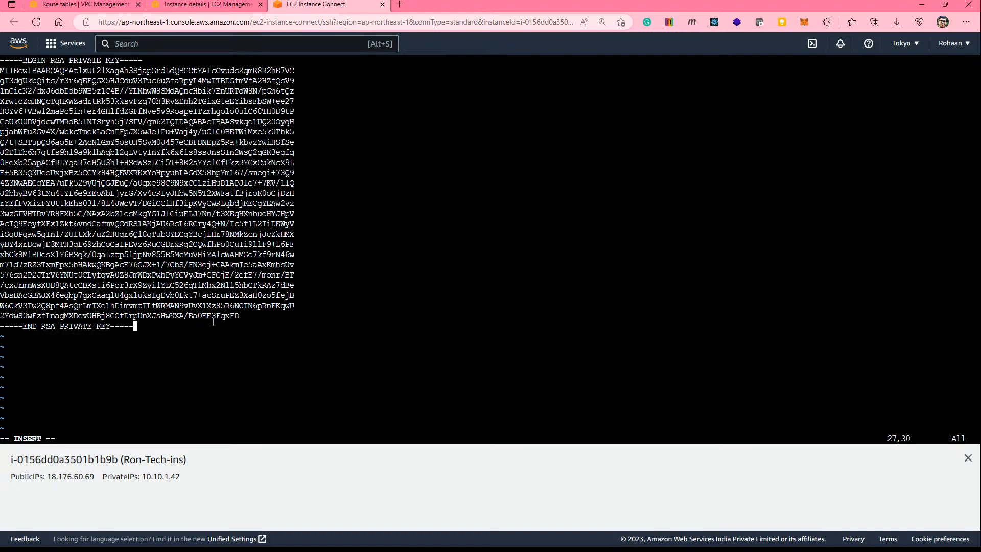
key(Return)
key(Escape)
key(shift+colon)
text(x!)
key(Return)
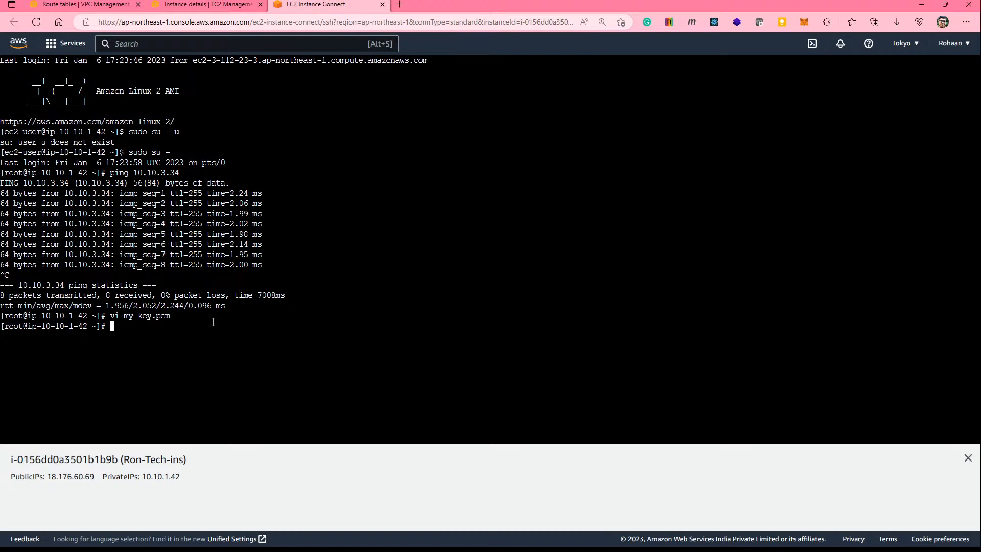
text(chmod 400 my-key.pem)
key(Return)
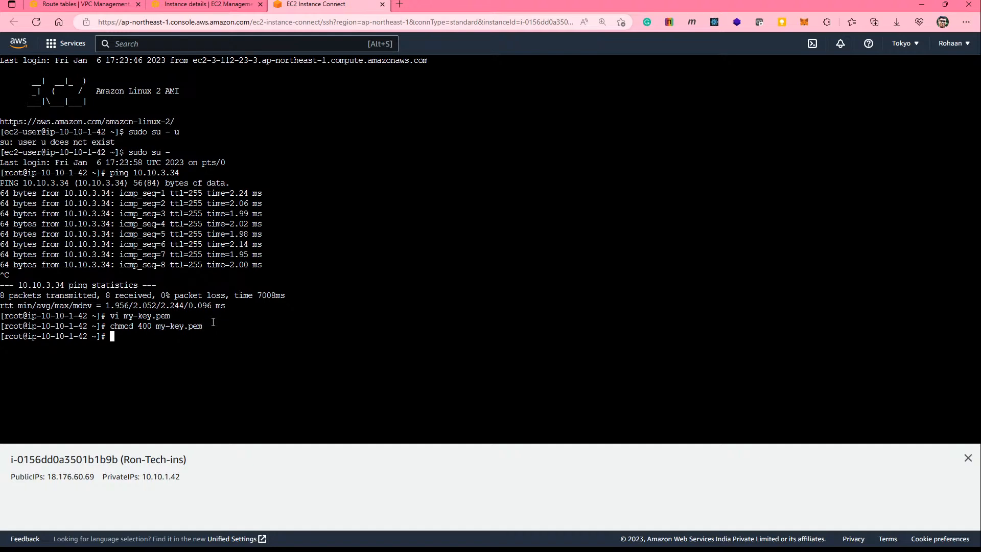
Step: Copy the example SSH command for ron-pvt-ins from the instance's SSH client connection details
text(ssh)
click(200, 8)
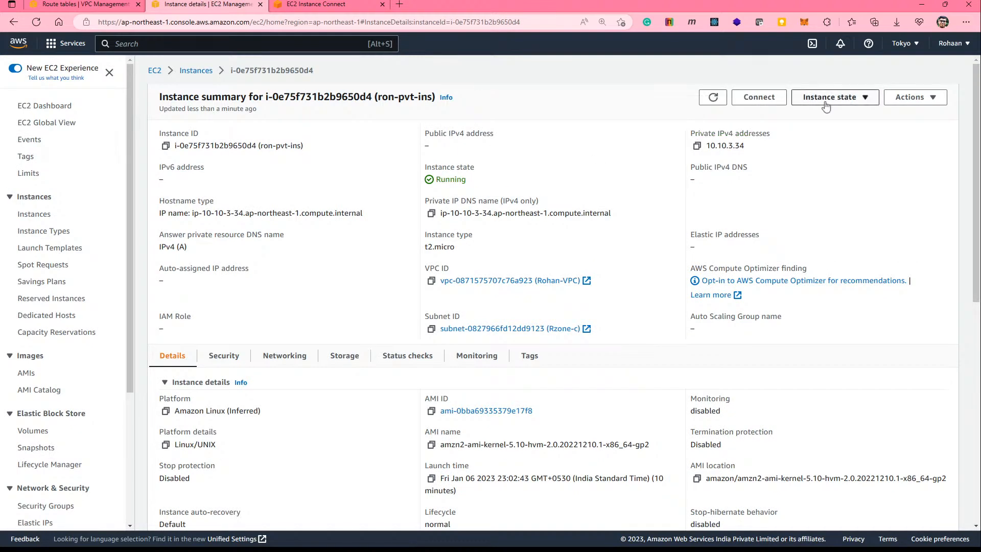
click(760, 99)
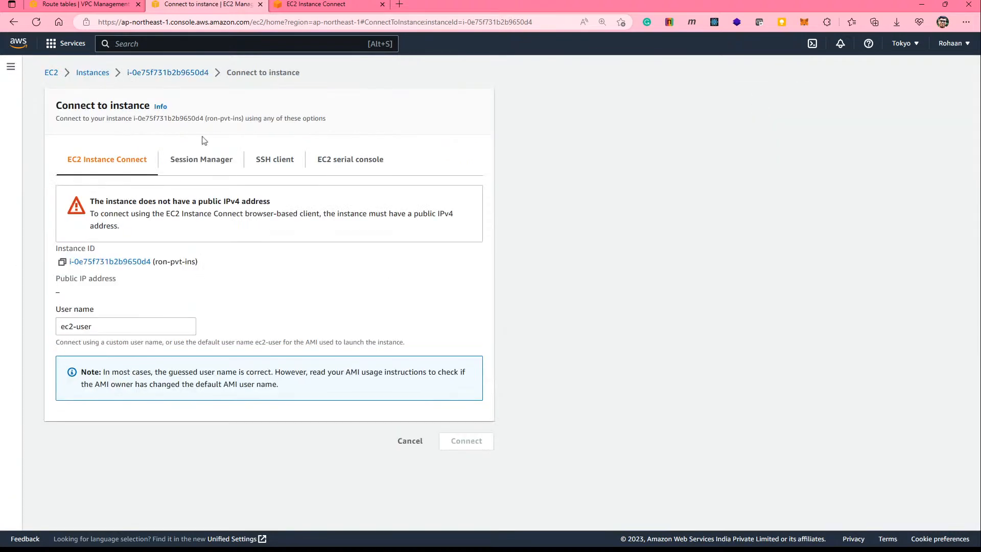
click(274, 163)
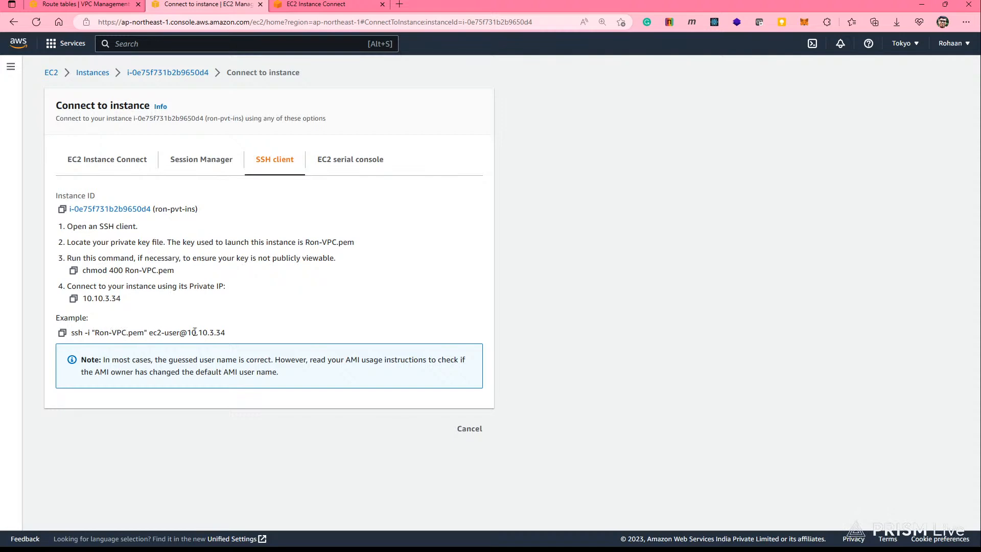
click(63, 334)
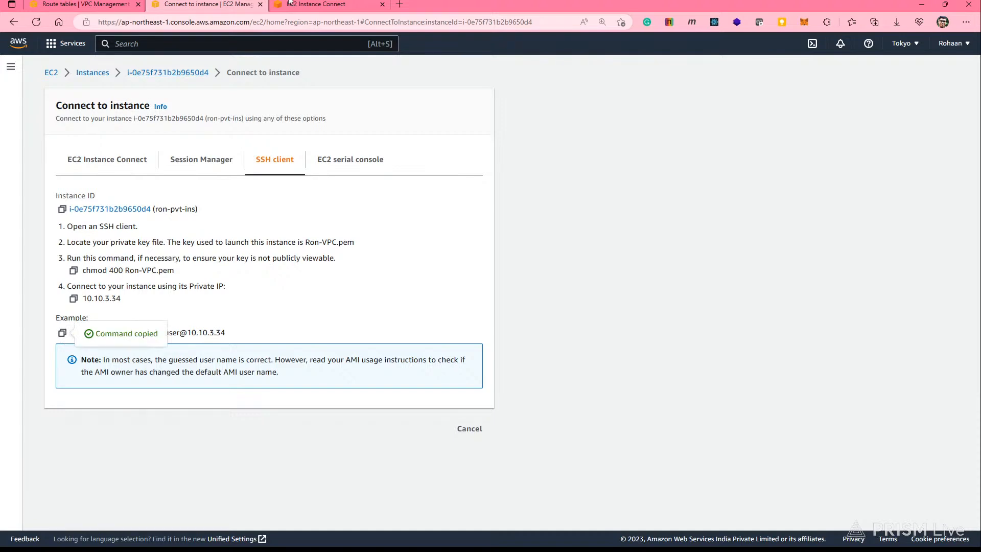
click(331, 5)
click(304, 335)
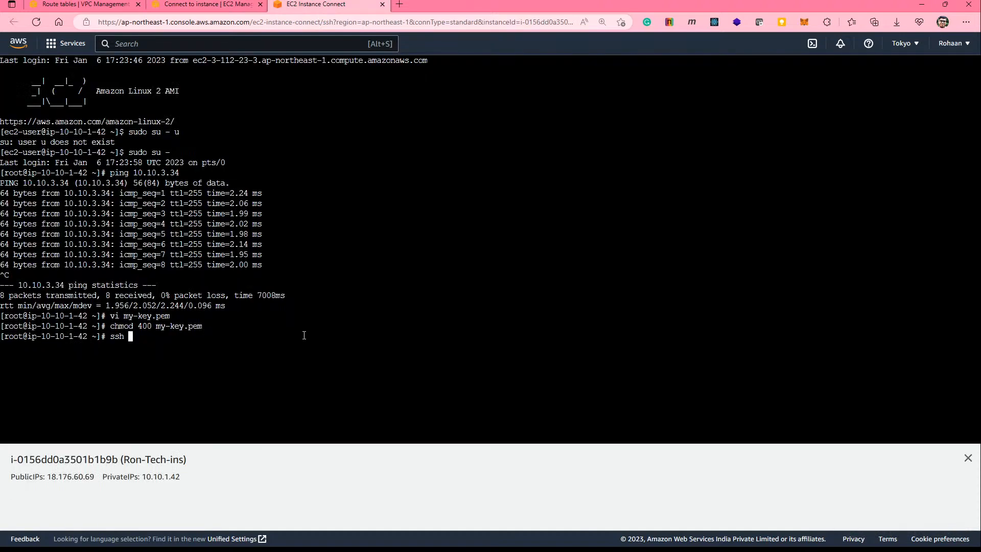
key(BackSpace)
key(BackSpace)
key(BackSpace)
key(BackSpace)
key(ctrl+v)
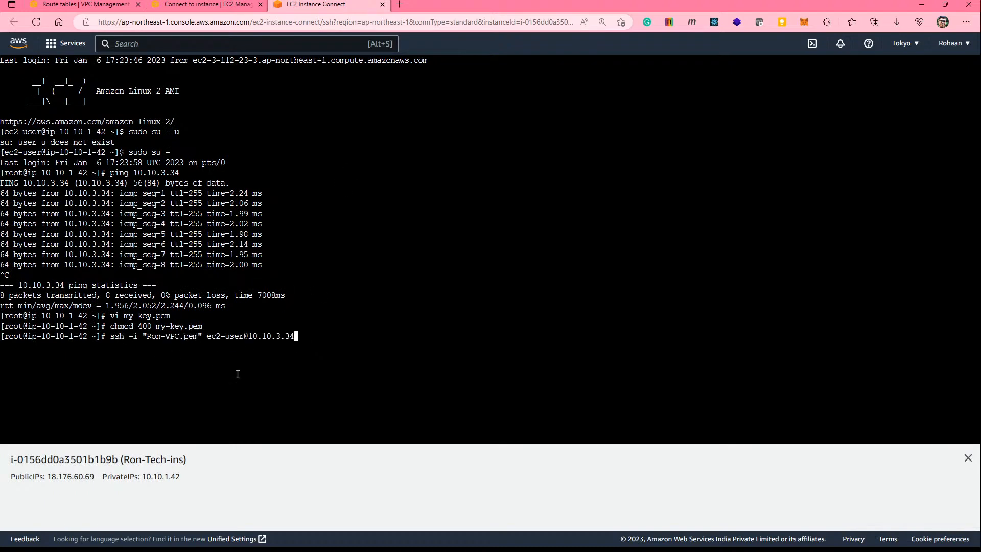
Step: Change the key file name in the pasted SSH command from Ron-VPC.pem to my-key.pem
key(Left)
key(Left)
key(Left)
key(Left)
key(Left)
key(Left)
key(Left)
key(Left)
key(Left)
key(Left)
key(Left)
key(Left)
key(Left)
key(Left)
key(Left)
key(Left)
key(Left)
key(Left)
key(Left)
key(Left)
key(Left)
key(Left)
key(Left)
key(Left)
key(Left)
key(Left)
key(BackSpace)
key(BackSpace)
key(BackSpace)
key(BackSpace)
key(BackSpace)
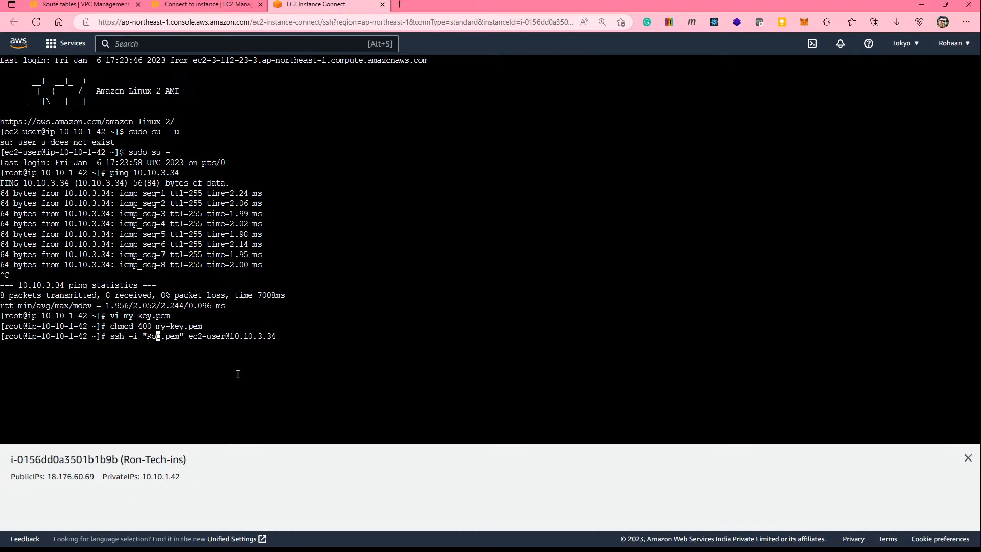
key(BackSpace)
key(Delete)
text(my-key)
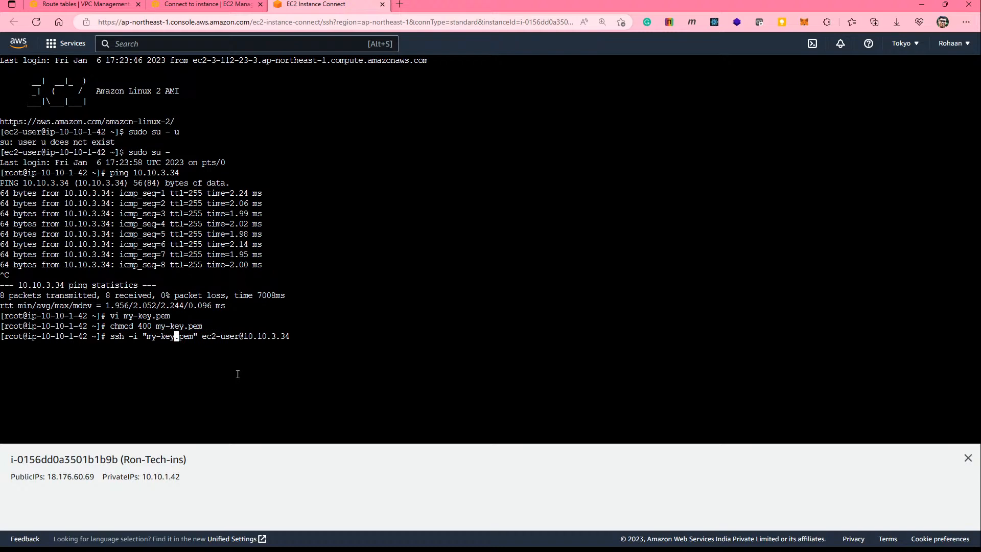
key(Return)
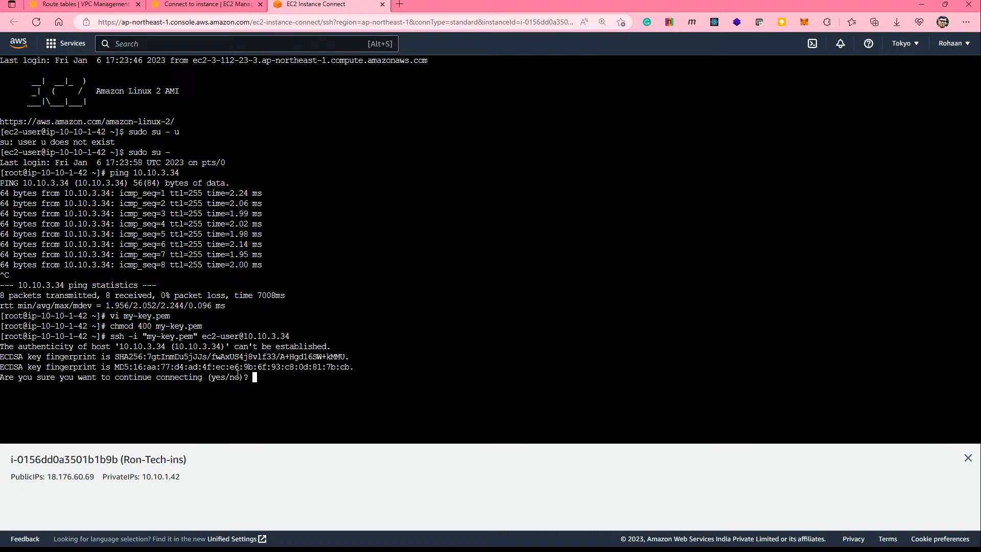
text(y)
key(Return)
text(yes' or 'no': yes)
key(Return)
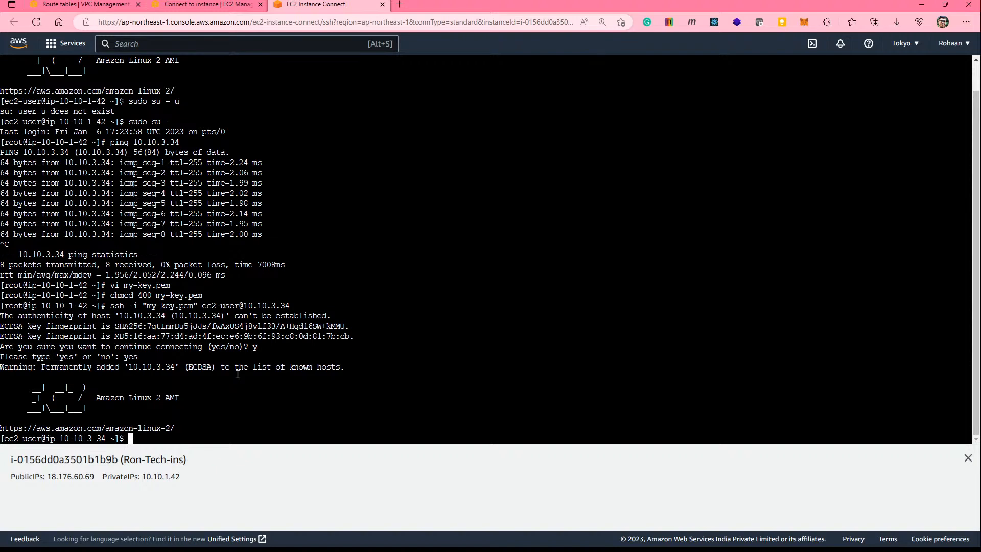
Step: Run ifconfig on the private instance and compare its address with the private IP in ron-pvt-ins's description
text(ifconfig)
key(Return)
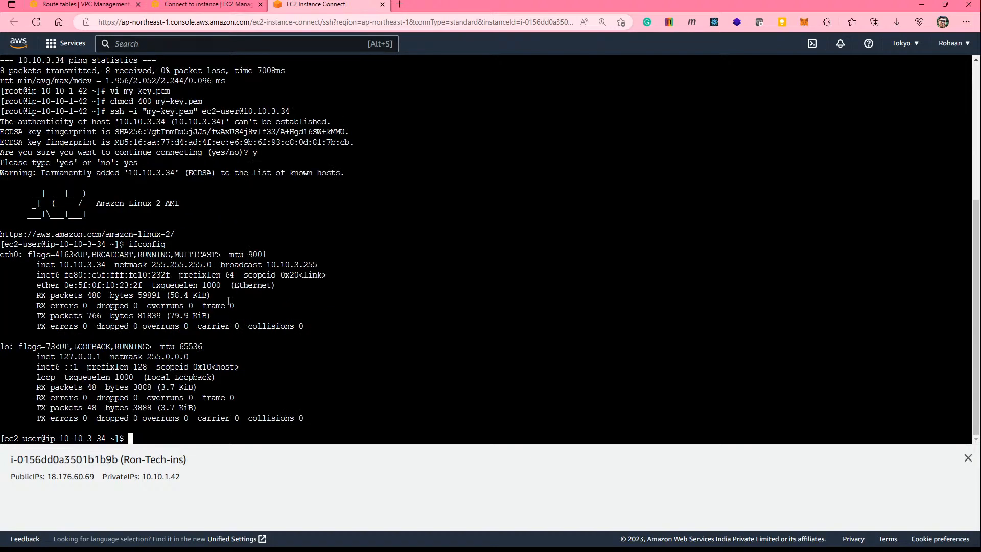
key(ctrl+l)
click(222, 4)
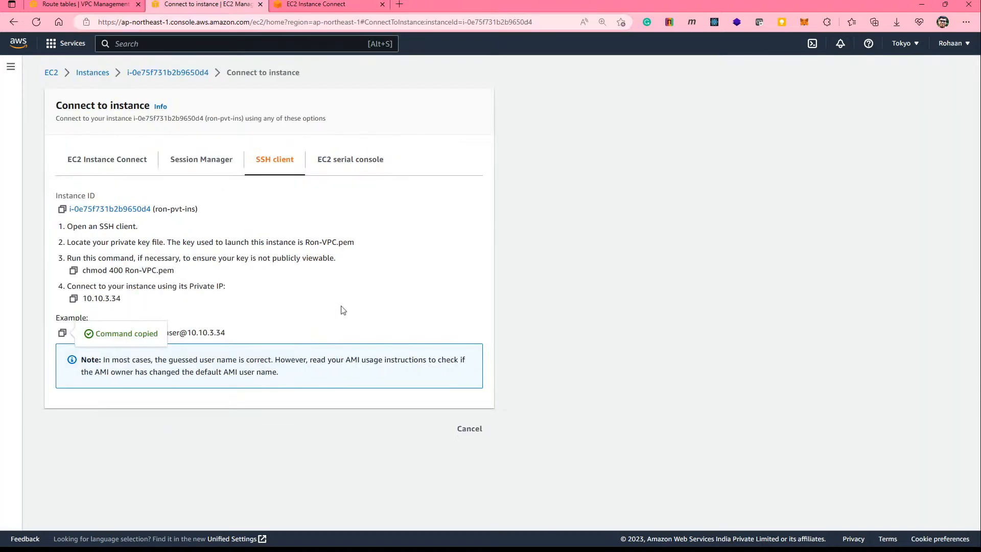
click(95, 76)
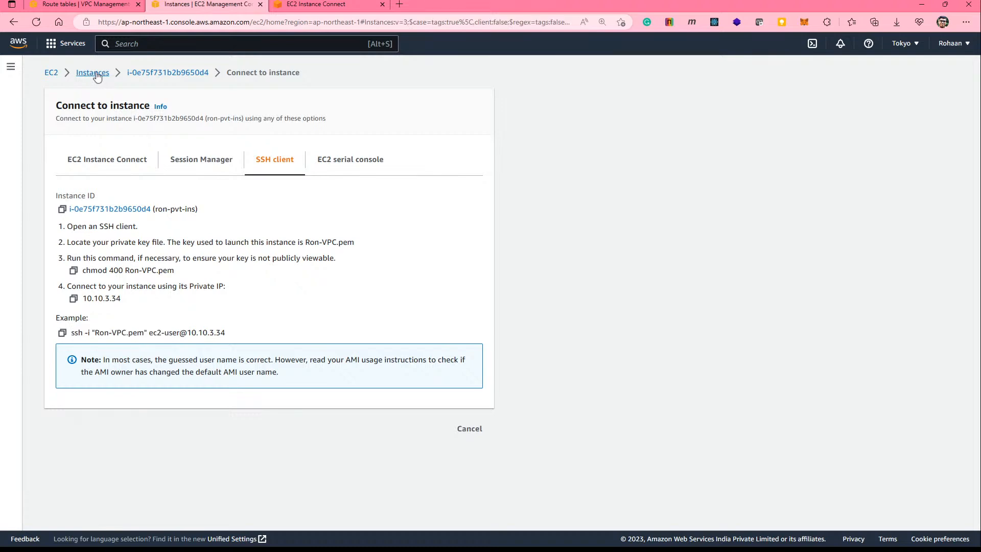
click(97, 76)
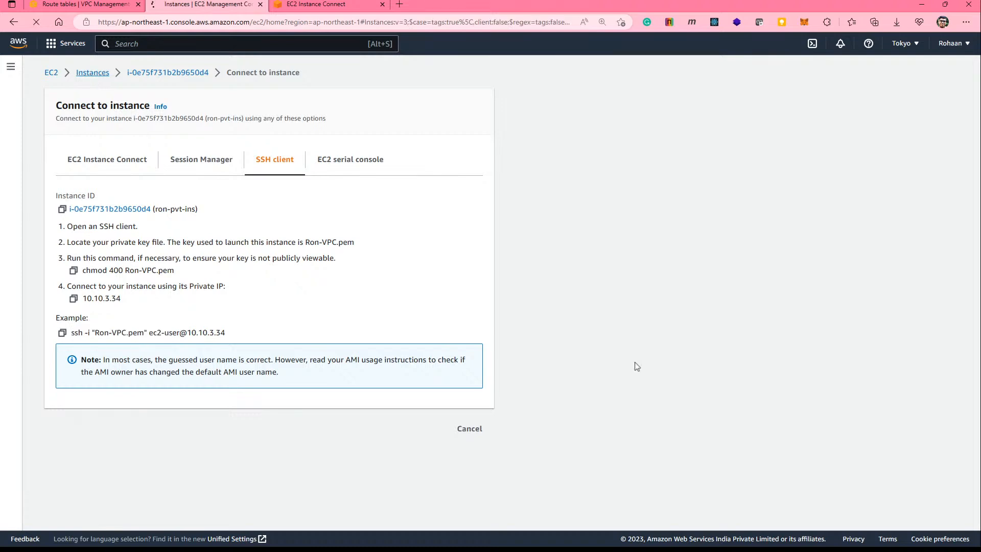
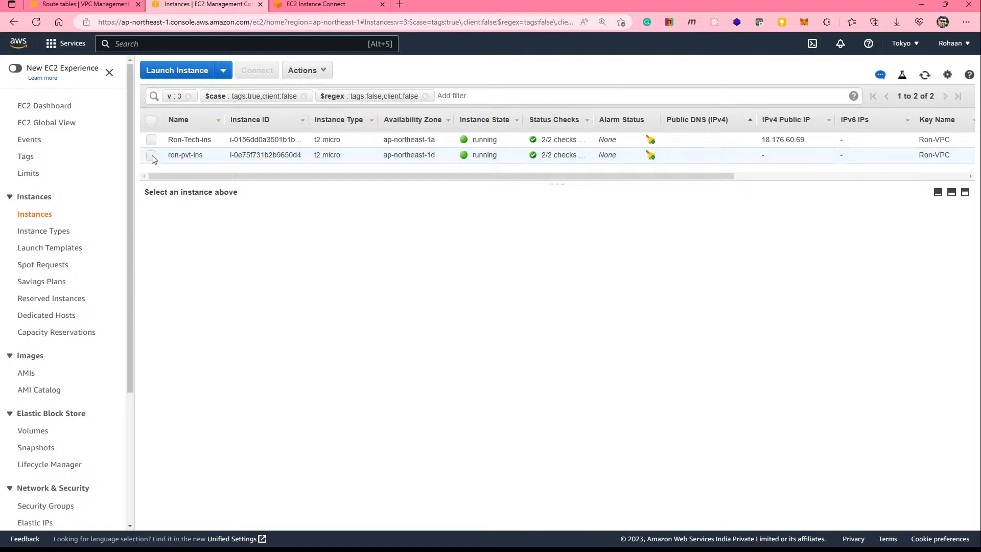
click(151, 156)
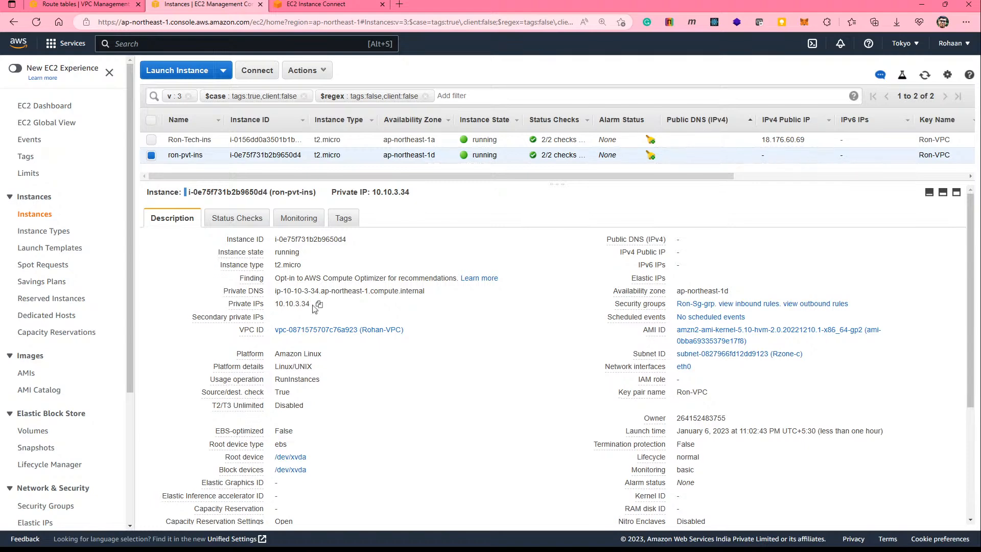
key(ctrl+Tab)
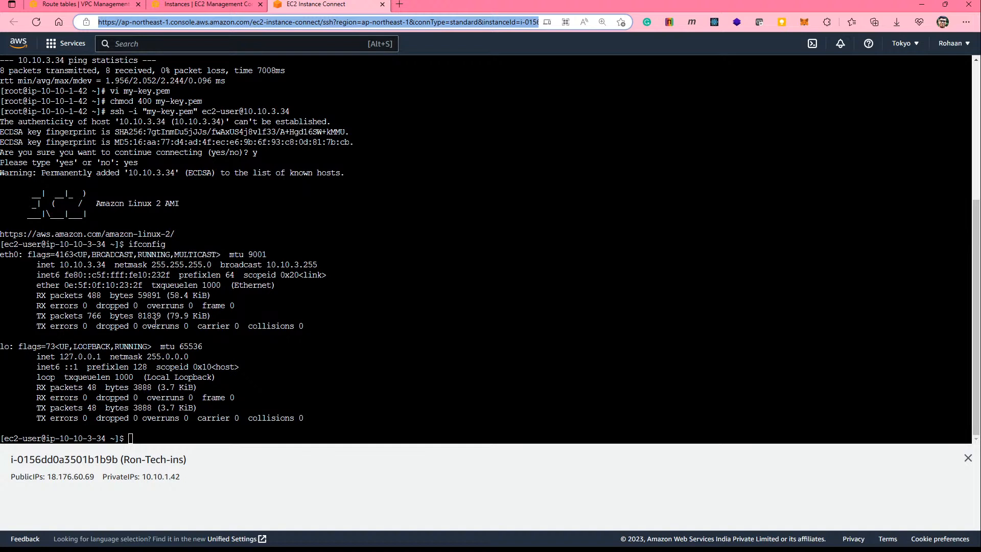
Step: Try to install the Apache web server on the private instance with yum install httpd -y
click(155, 323)
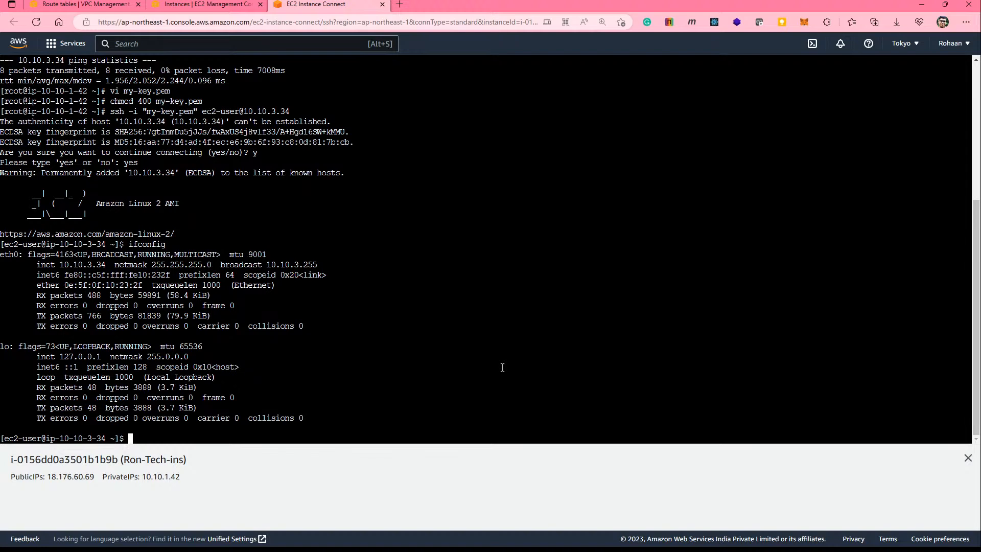
text(yum install httpd -y)
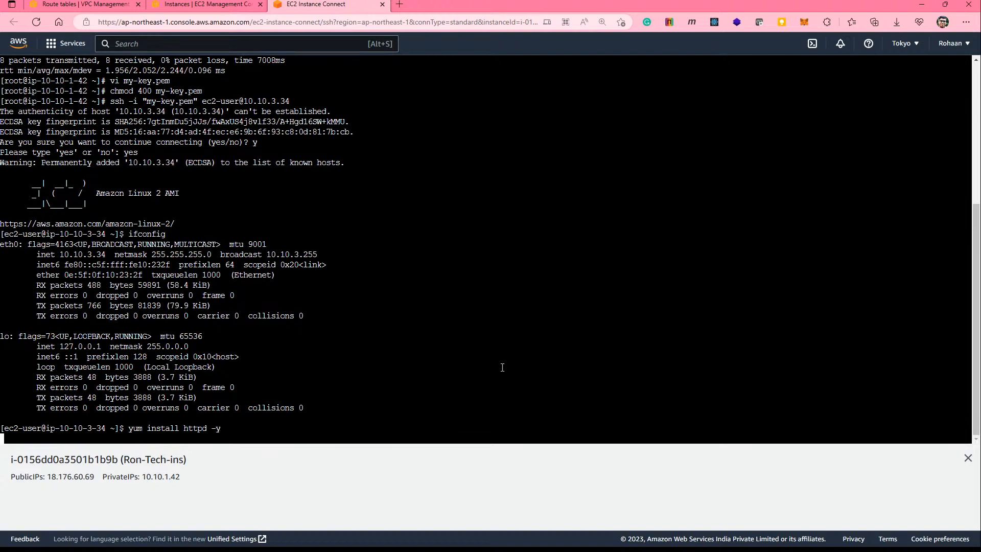
key(Return)
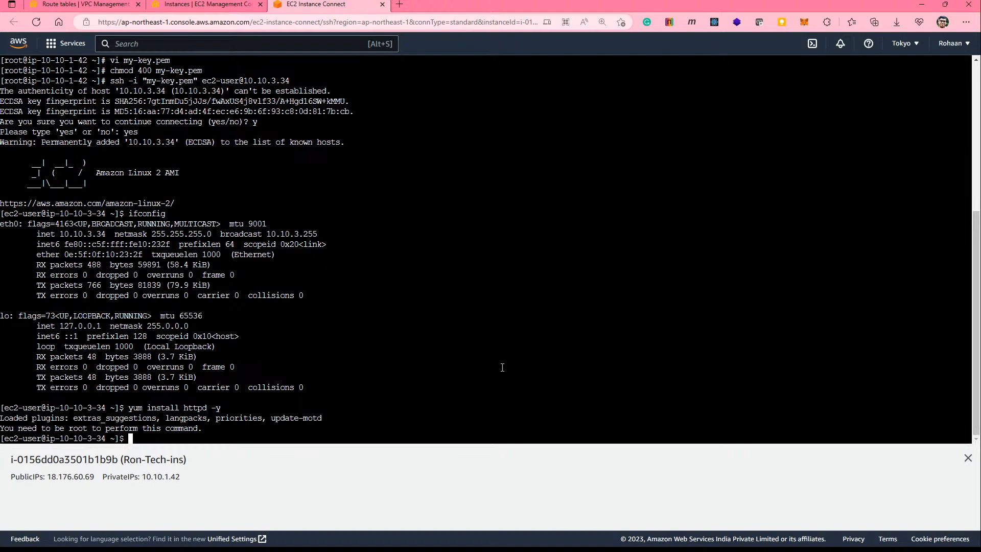
Step: Start creating a NAT gateway in the VPC console and name it my-nat-gt
click(85, 6)
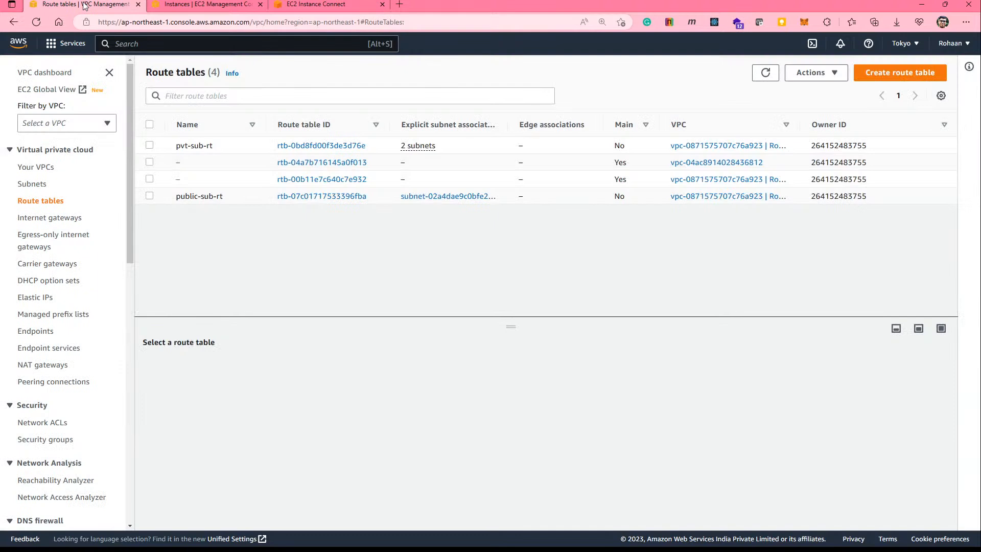
click(34, 366)
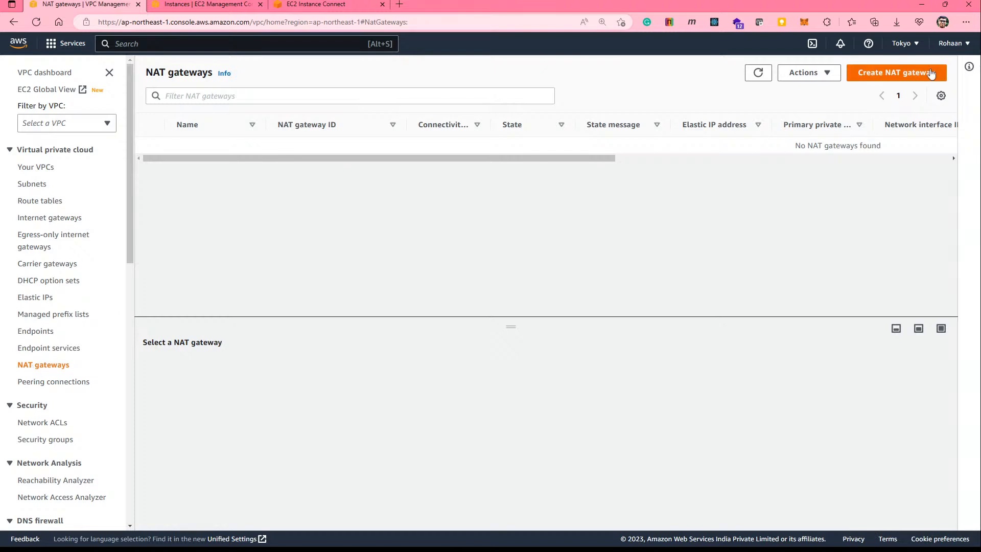
click(862, 76)
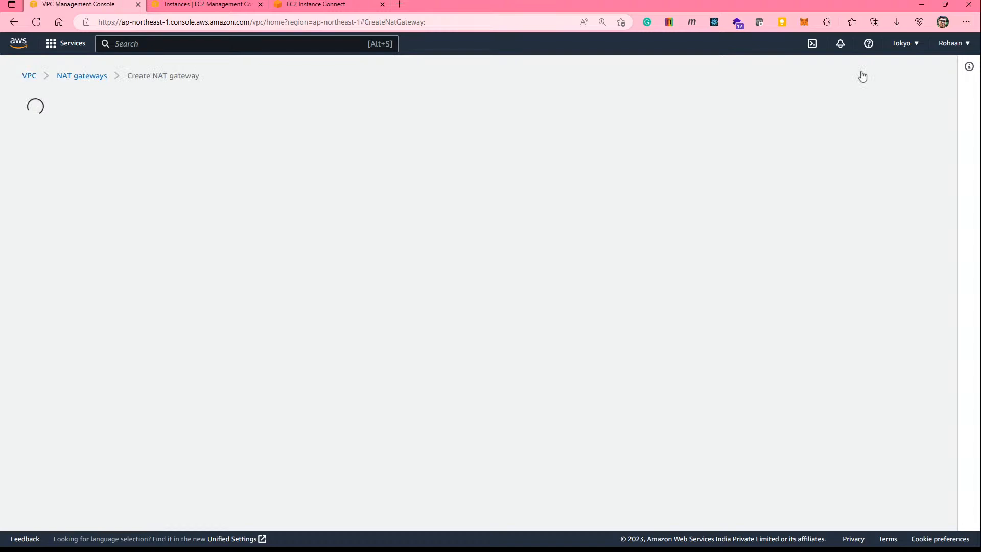
click(159, 221)
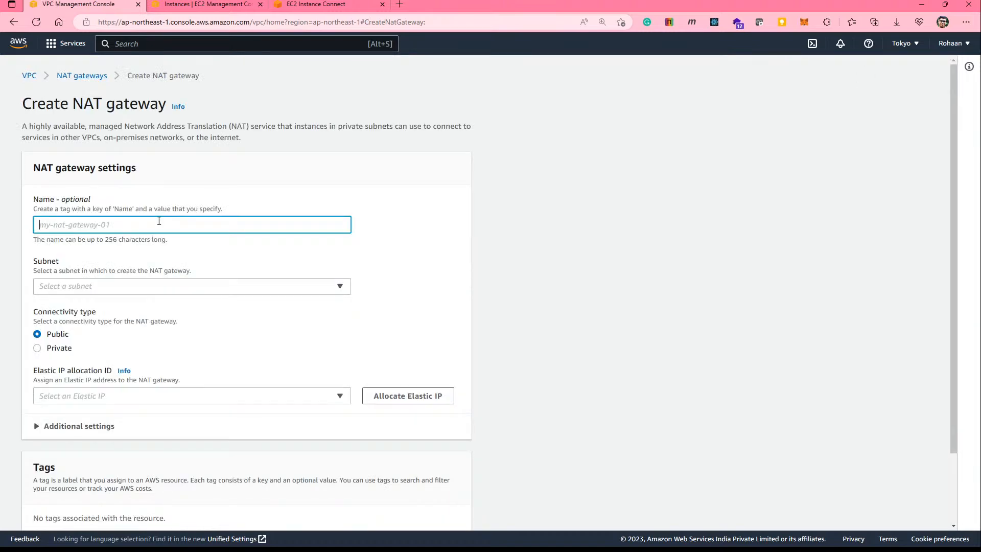
text(my-n)
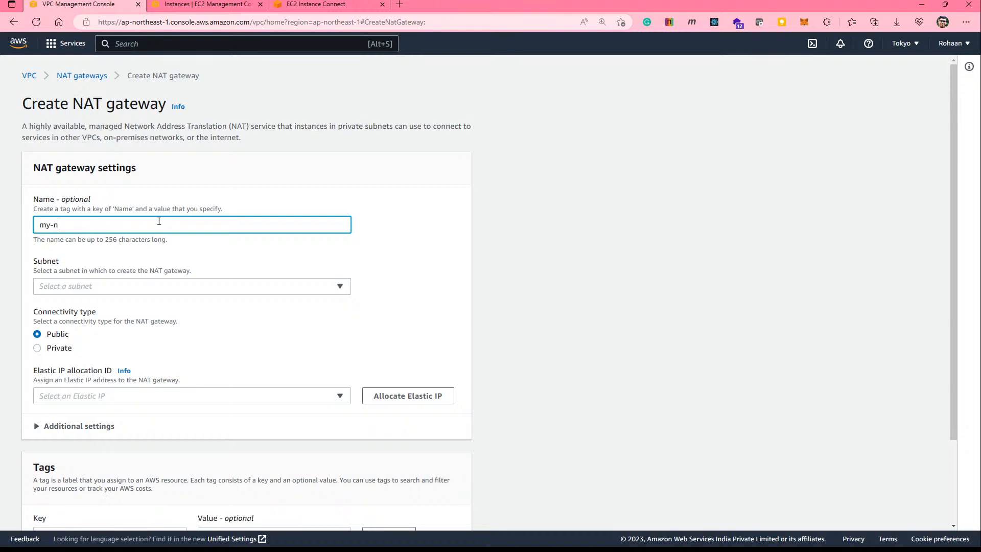
text(at-gt)
Step: Choose the Rzone-c subnet for the NAT gateway and allocate a new Elastic IP to it
click(116, 290)
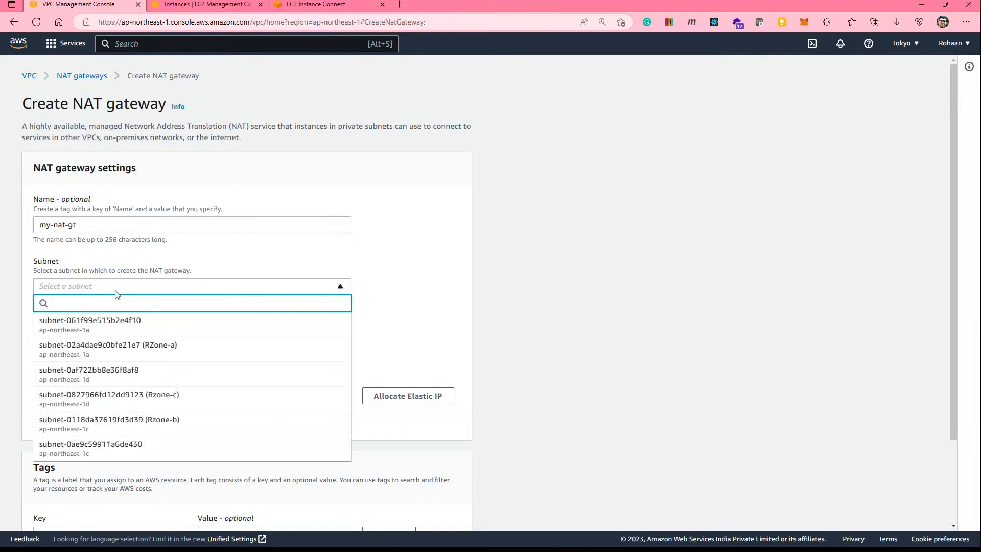
click(142, 398)
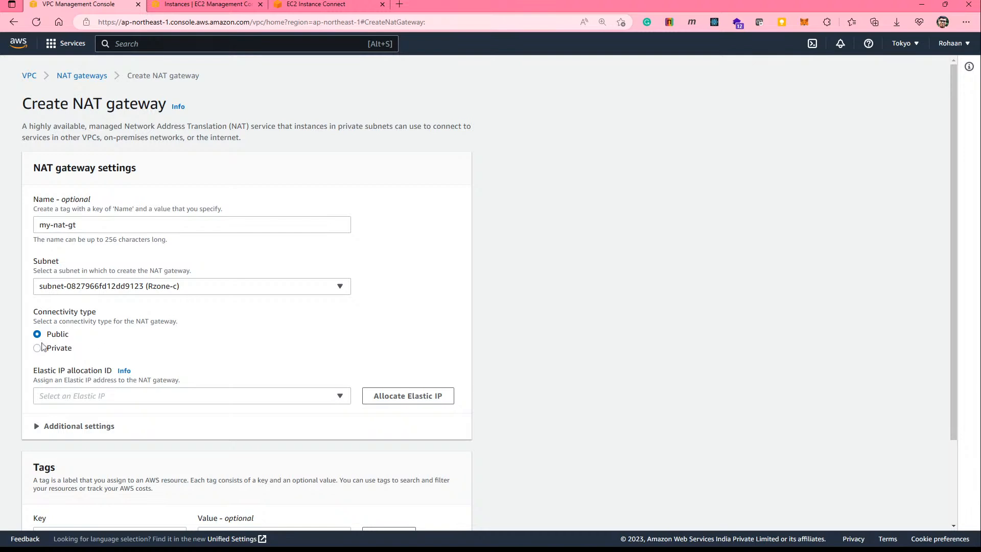
scroll(154, 257, down, 1)
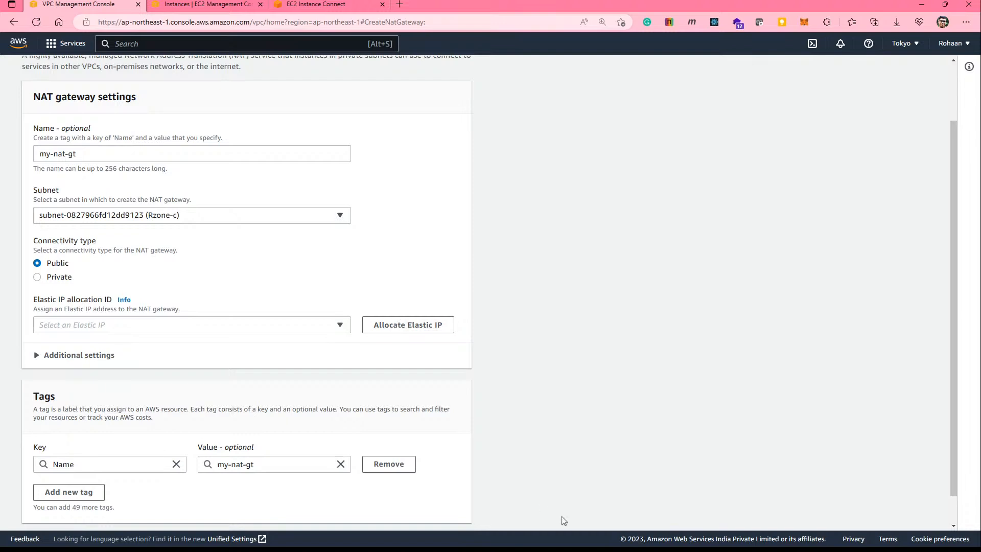
click(421, 327)
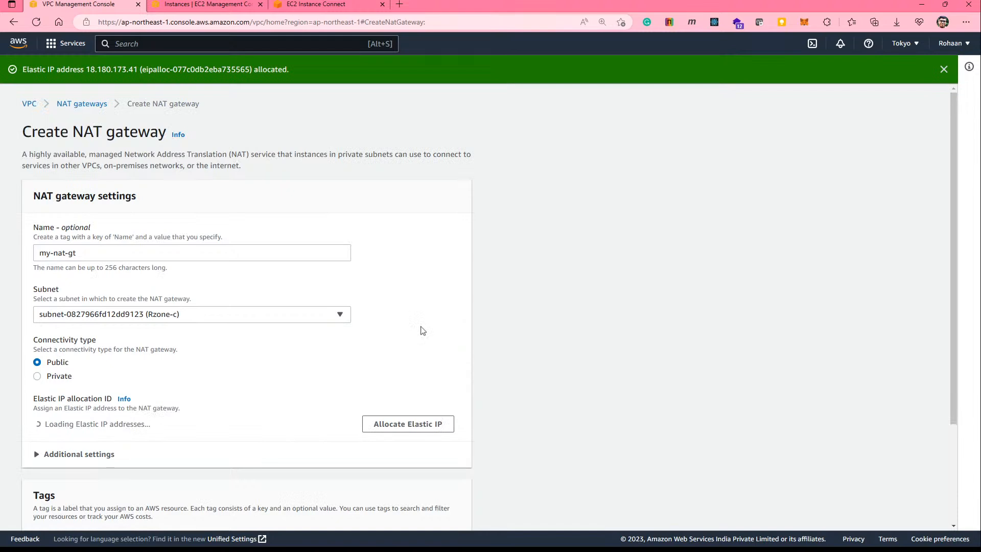
scroll(72, 344, down, 3)
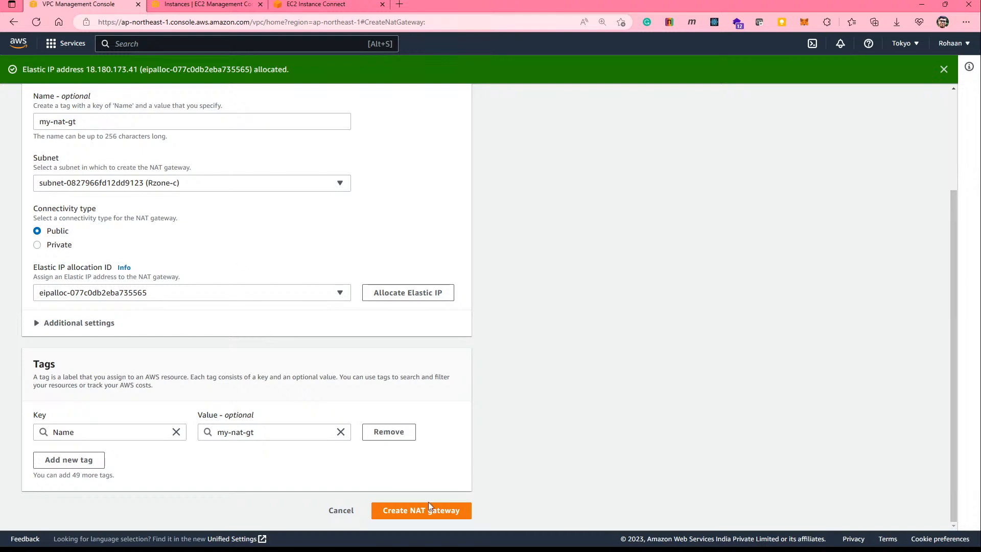
Step: Change the NAT gateway's subnet to RZone-a and set its connectivity type to Private
click(240, 185)
click(174, 247)
scroll(193, 233, up, 1)
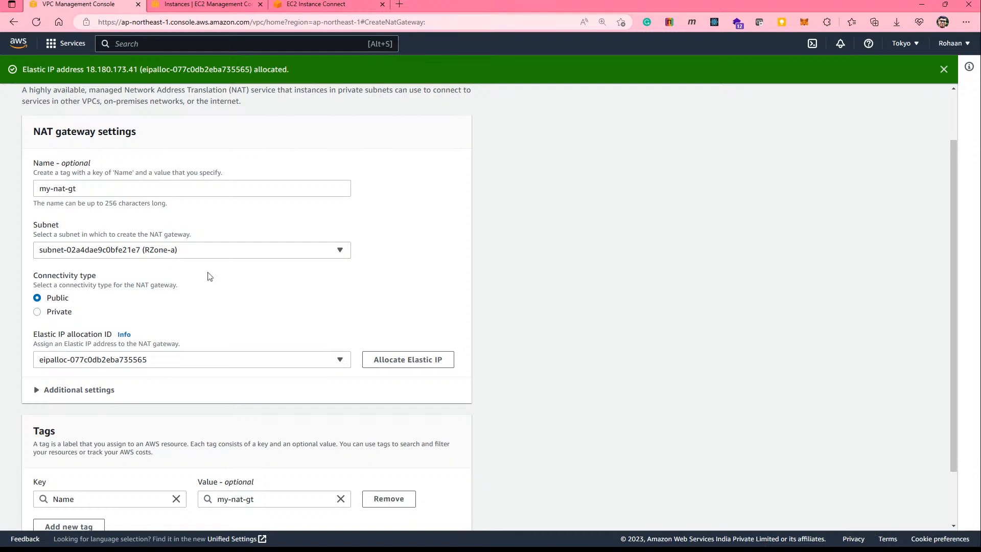
scroll(209, 276, down, 1)
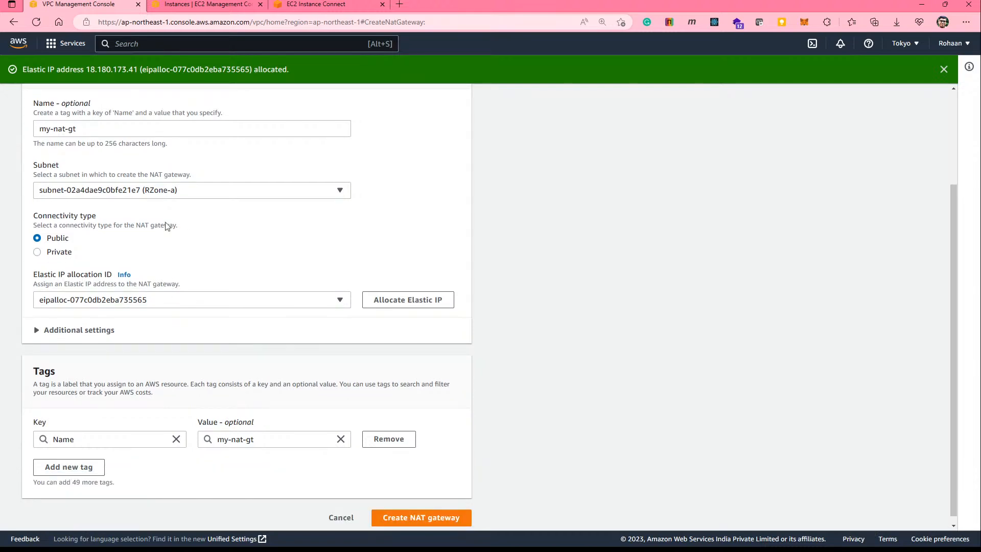
click(158, 190)
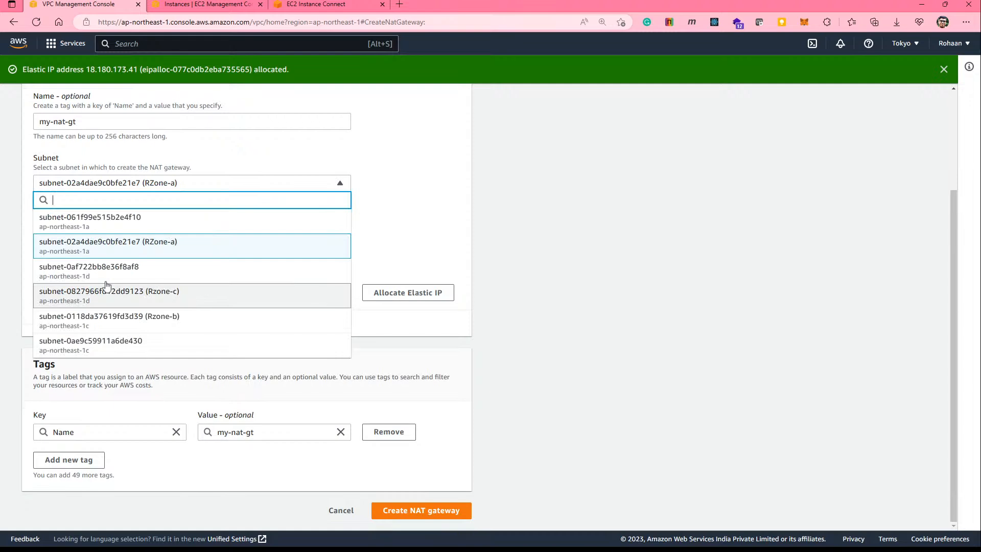
click(410, 220)
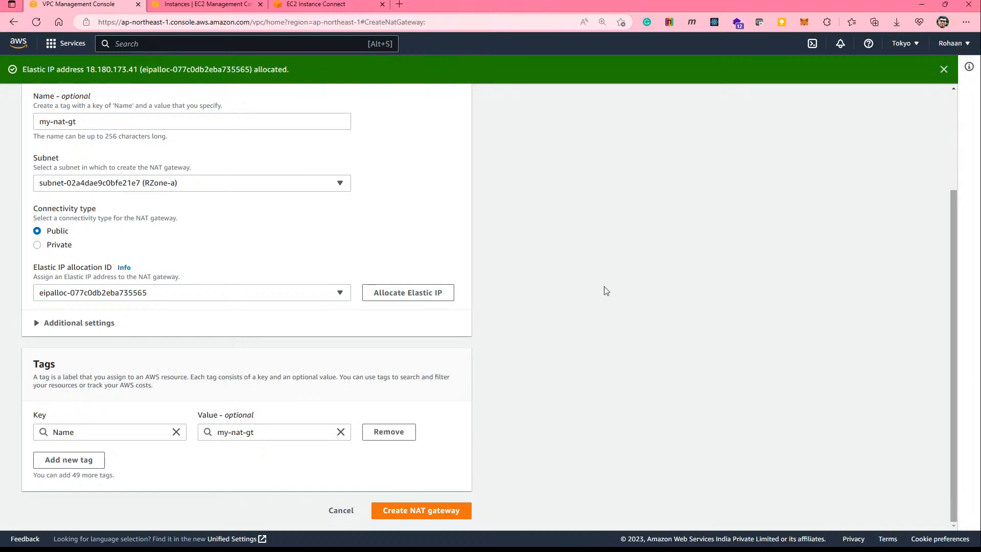
click(59, 245)
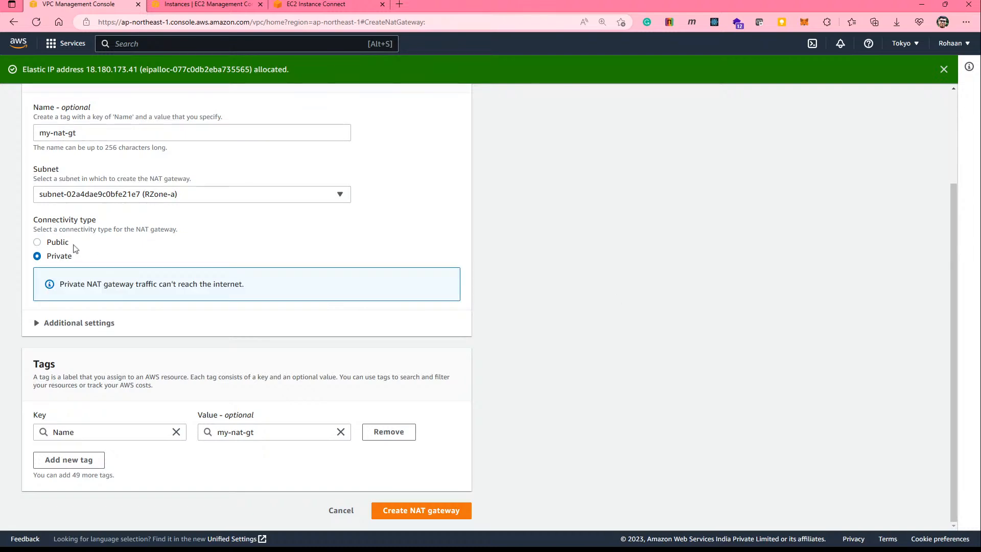
Step: Set the NAT gateway's connectivity type to Public and create the gateway
click(60, 243)
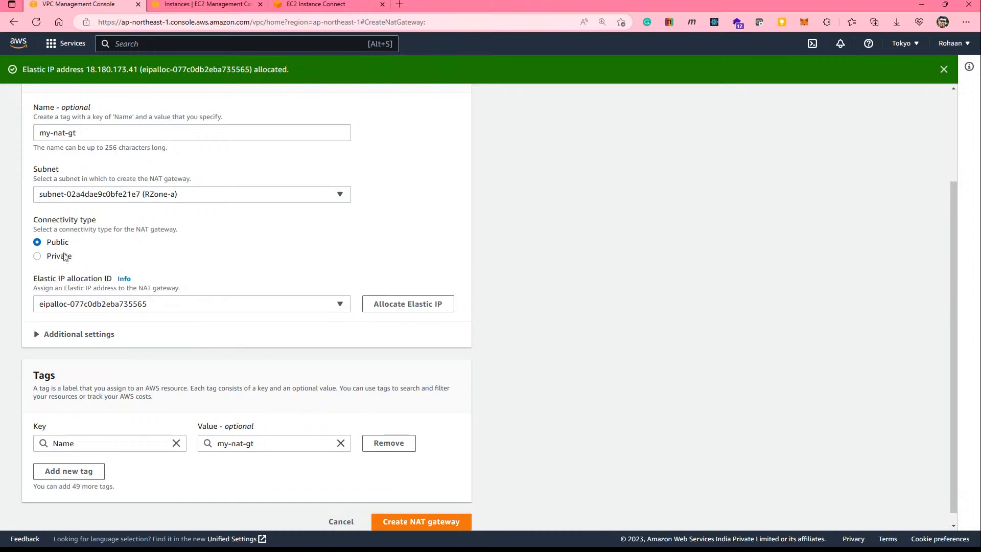
click(65, 256)
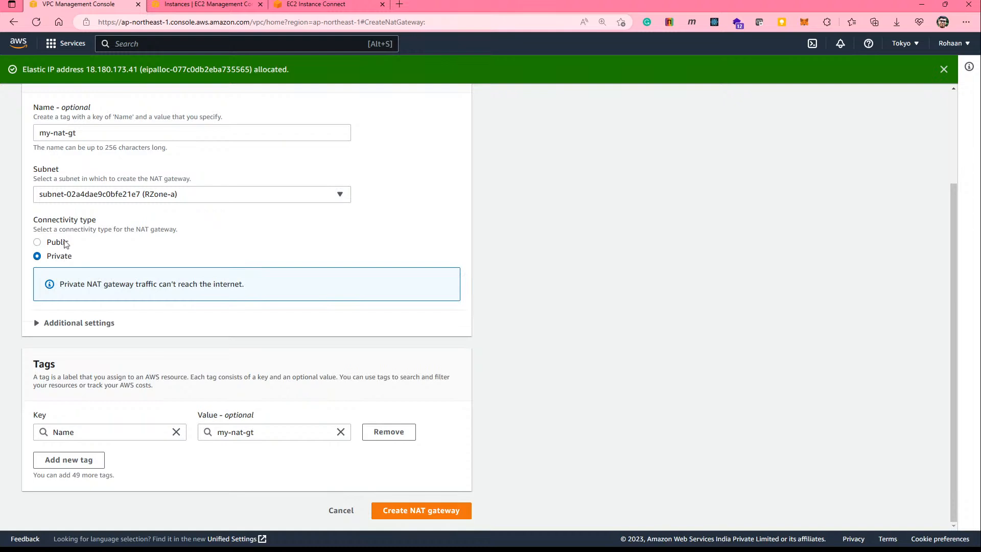
click(65, 243)
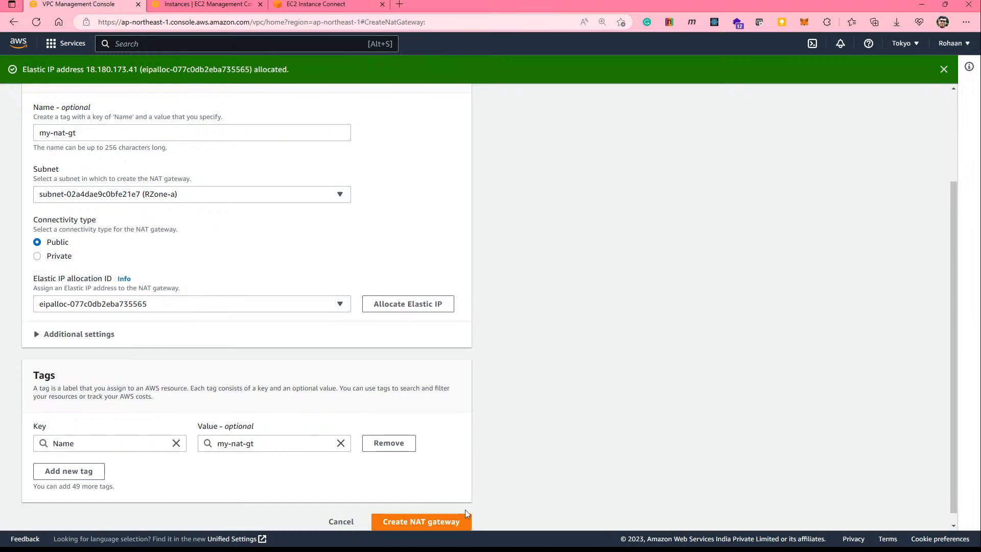
click(453, 522)
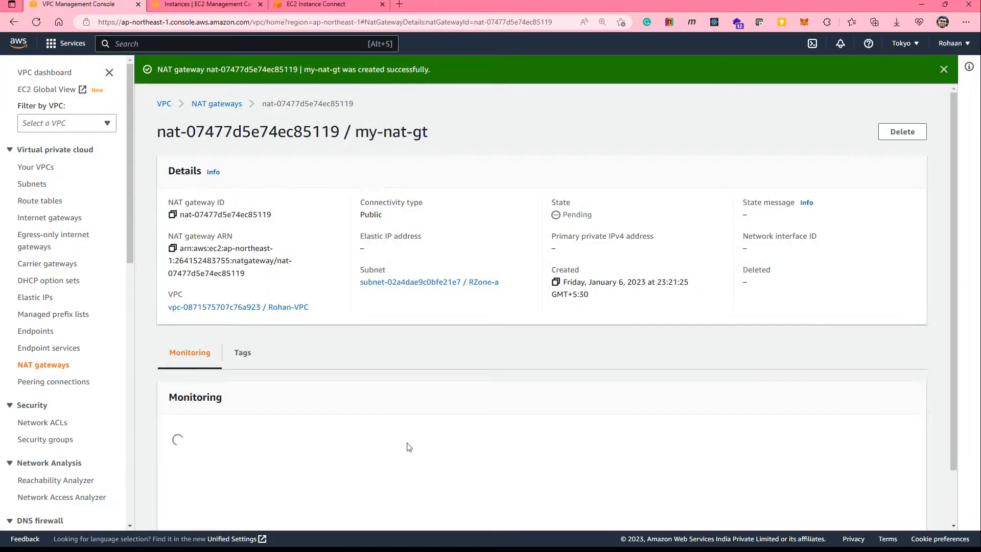
Step: Check the new NAT gateway's details and refresh its monitoring graphs
scroll(392, 381, down, 2)
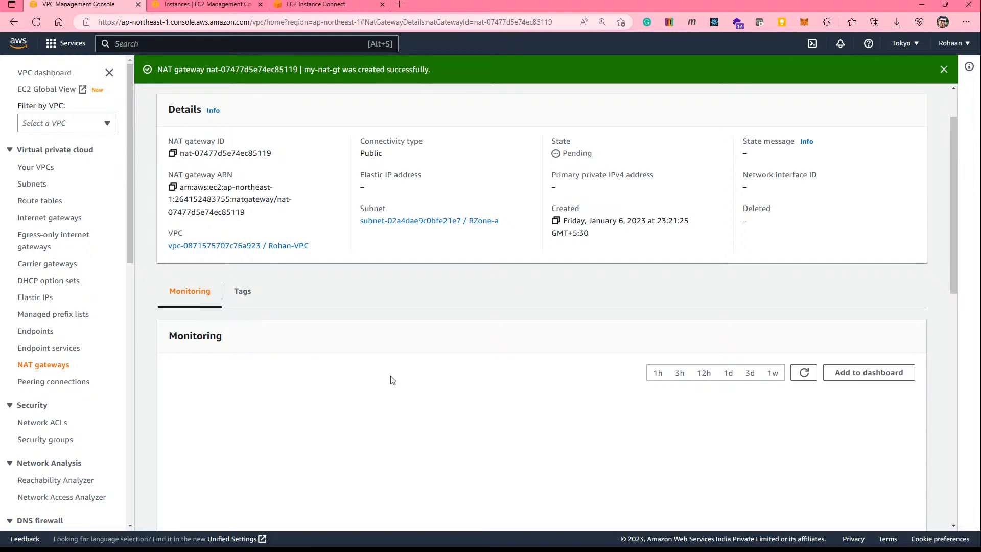
click(800, 378)
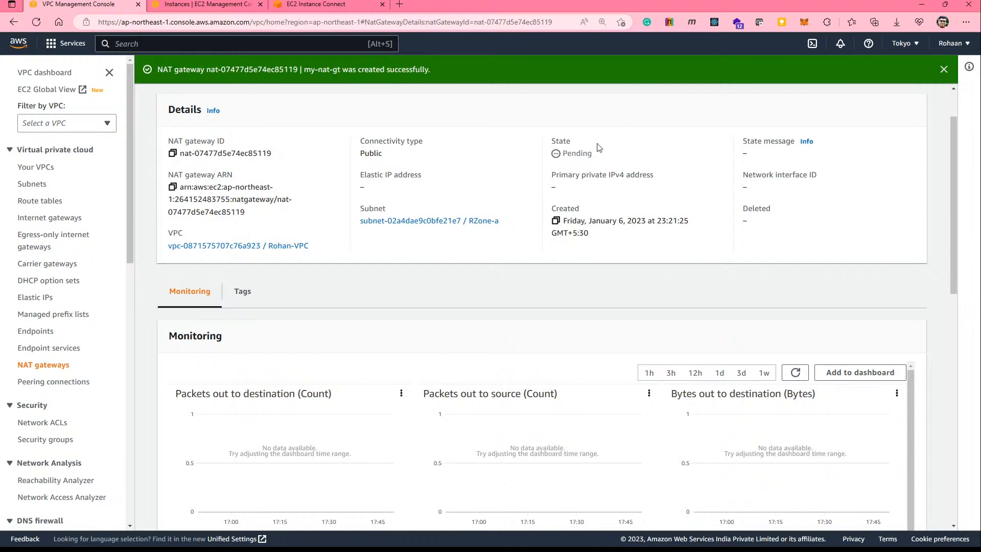
click(795, 373)
click(795, 373)
click(795, 374)
Step: Open the list of NAT gateways and refresh it to check the state of my-nat-gt
click(43, 365)
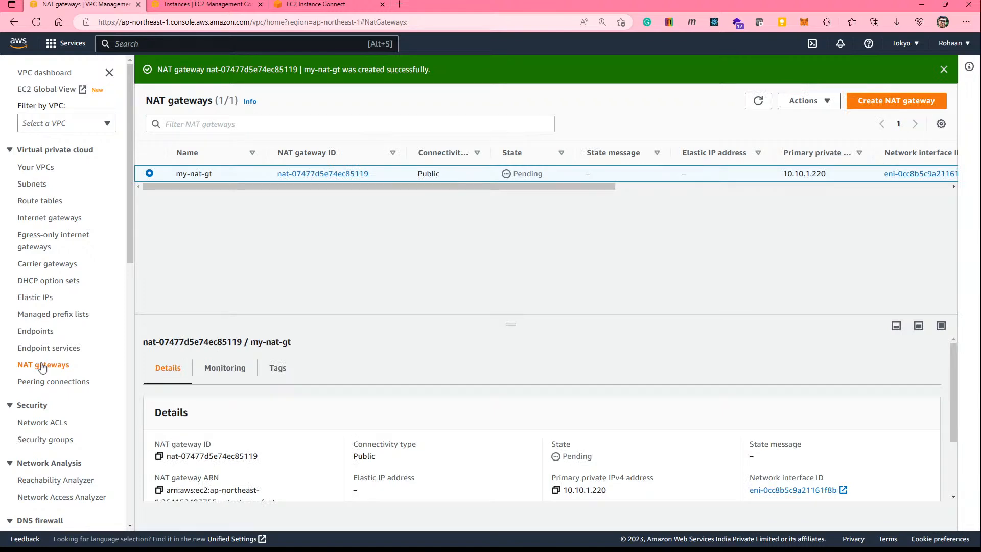
click(757, 101)
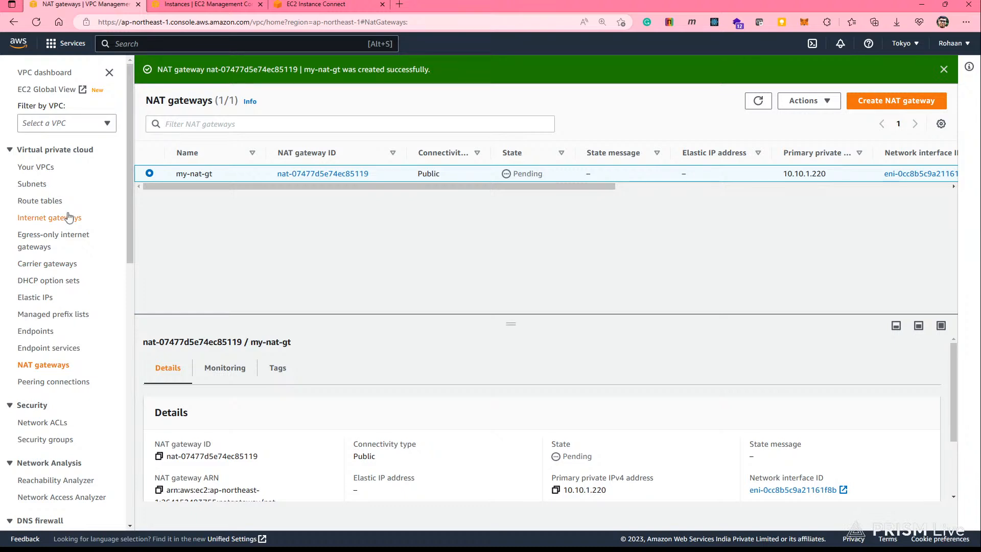
scroll(65, 366, down, 3)
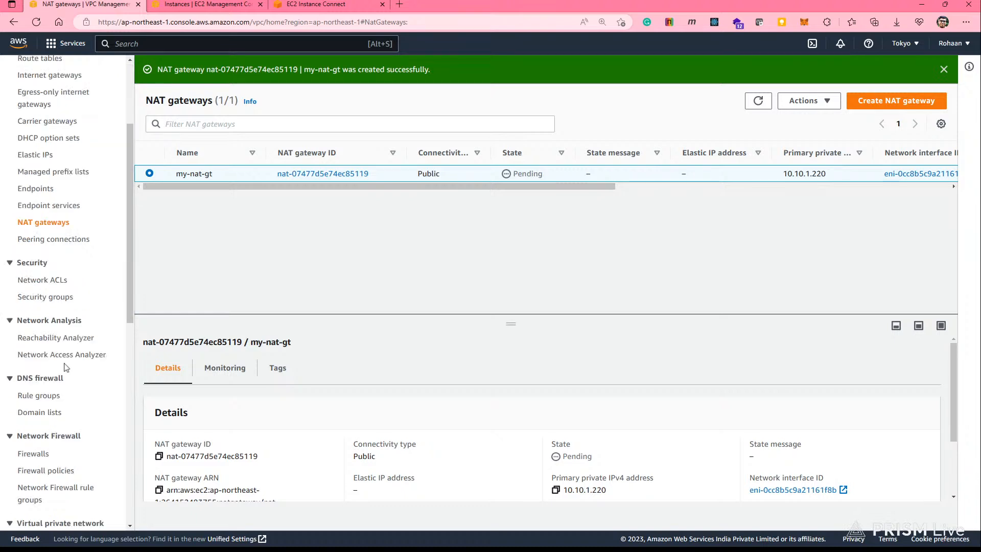
scroll(68, 335, down, 1)
scroll(68, 335, down, 1)
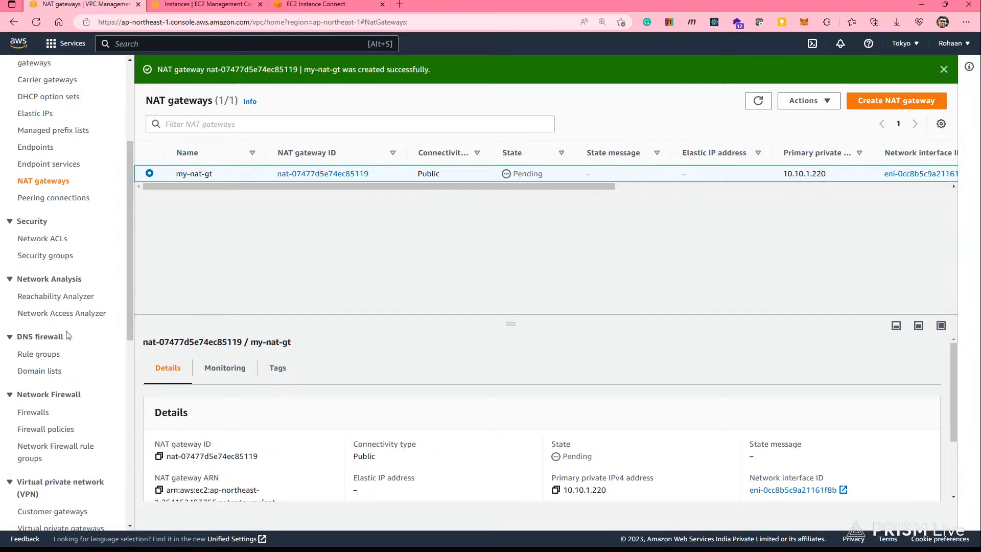
scroll(68, 335, down, 8)
scroll(74, 299, up, 7)
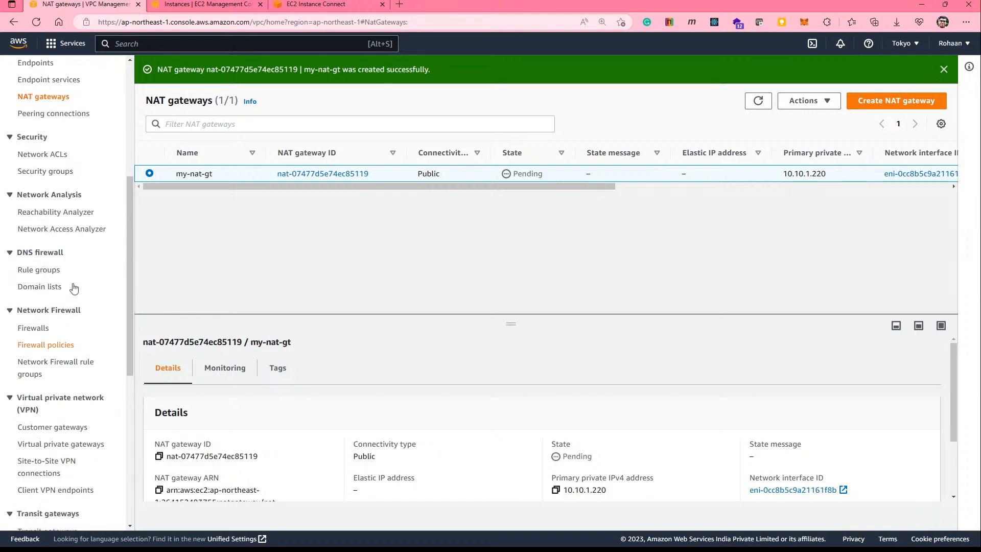
scroll(74, 289, up, 5)
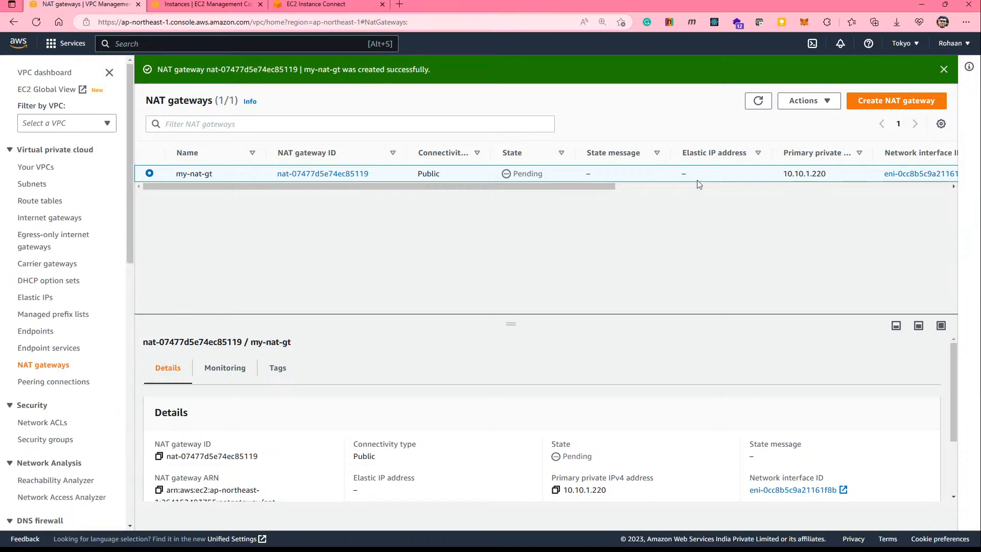
click(754, 110)
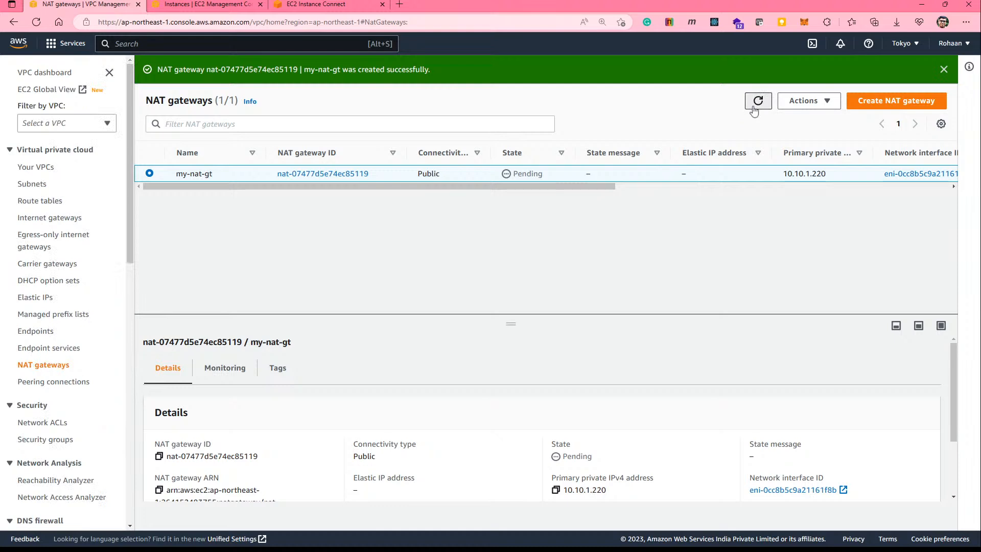
click(754, 109)
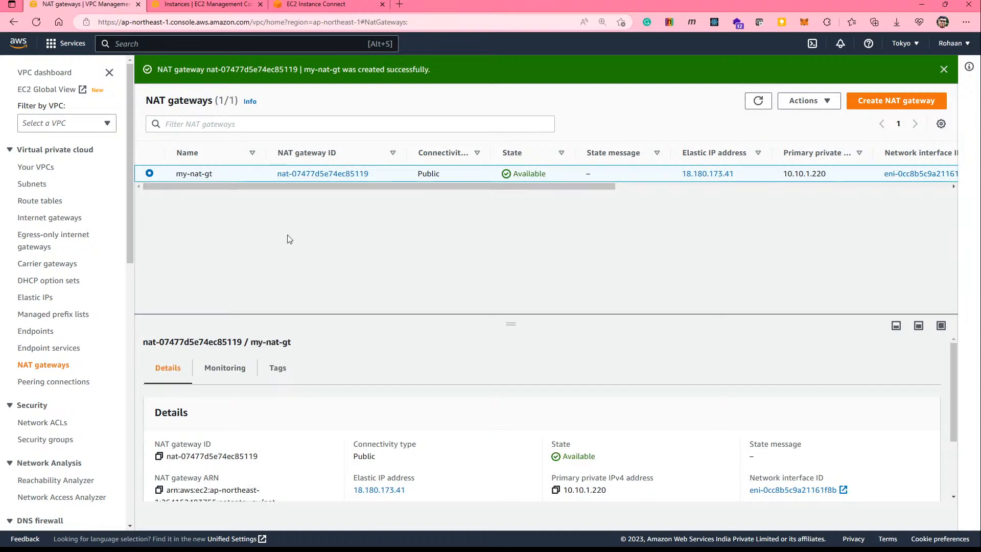
Step: Open the routes of the pvt-sub-rt route table for editing and add a route with destination 0.0.0.0/0
click(48, 201)
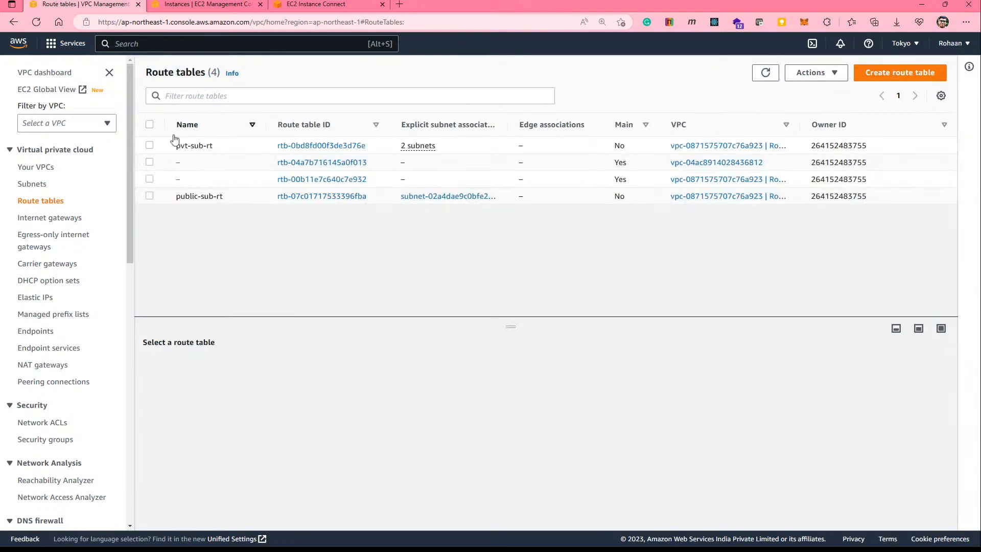
click(345, 146)
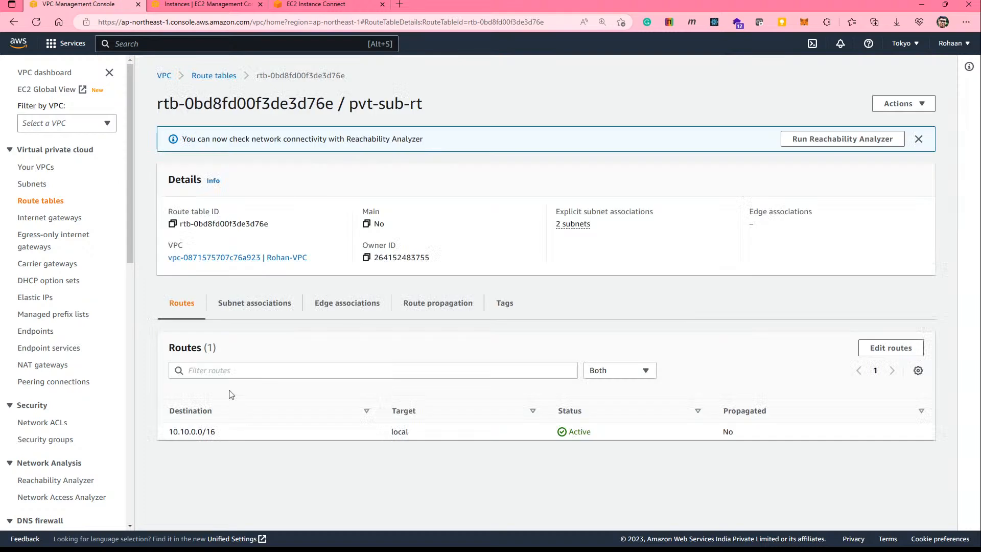
click(875, 351)
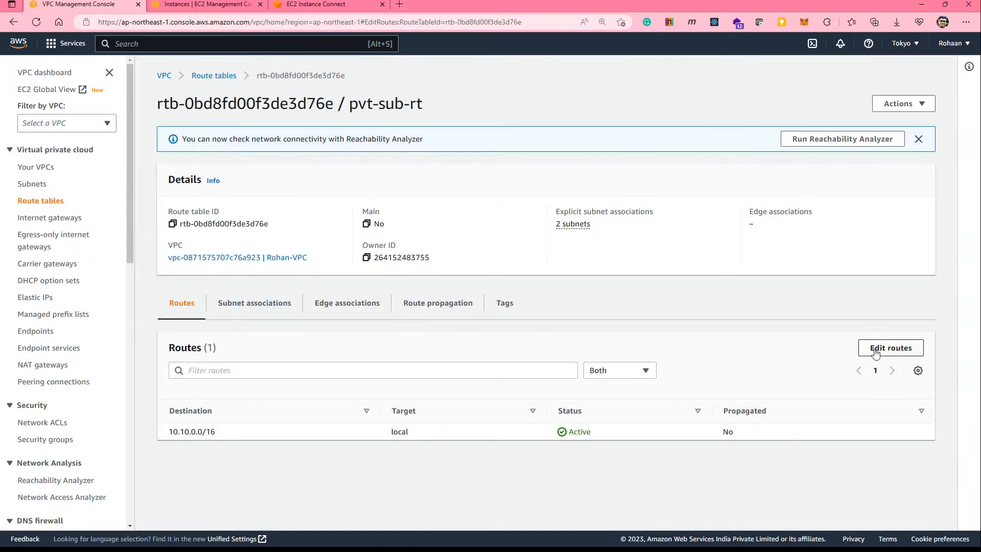
click(45, 208)
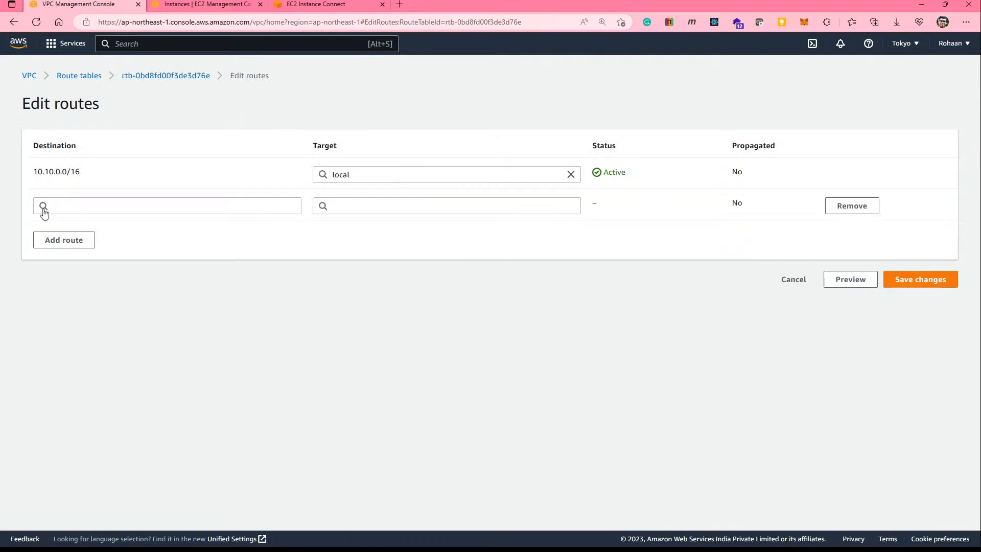
click(93, 206)
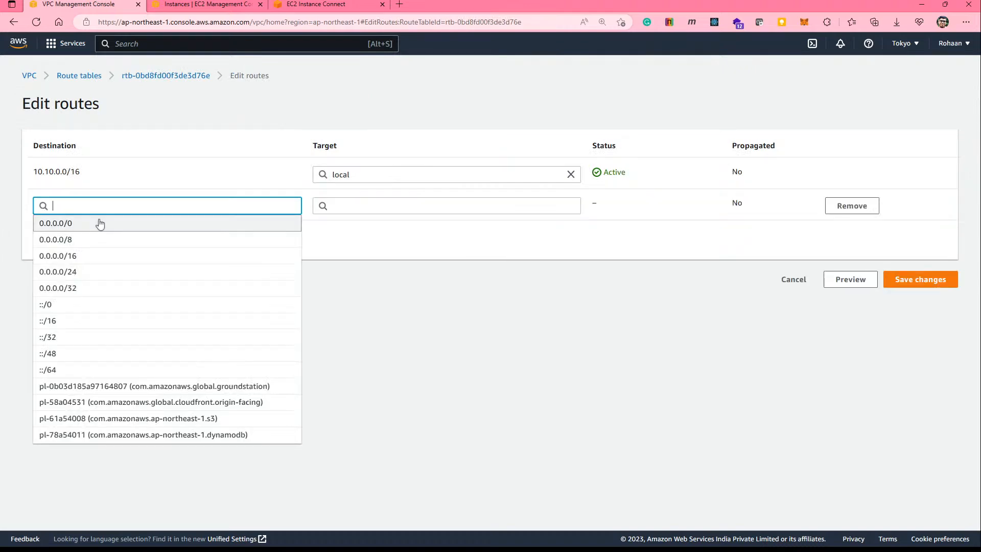
click(100, 224)
Step: Set the 0.0.0.0/0 route's target to the my-nat-gt NAT gateway and save the route changes
click(362, 205)
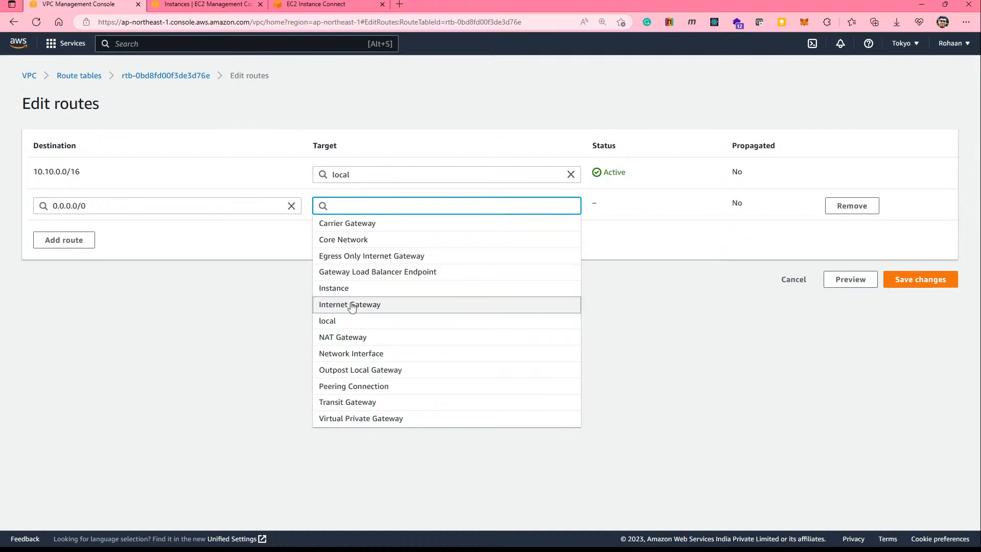
click(349, 340)
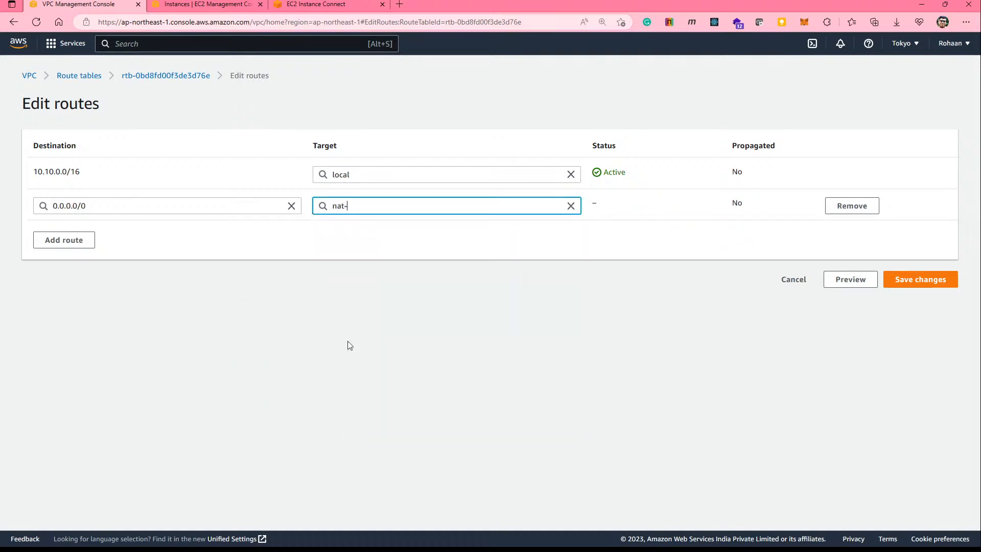
click(571, 206)
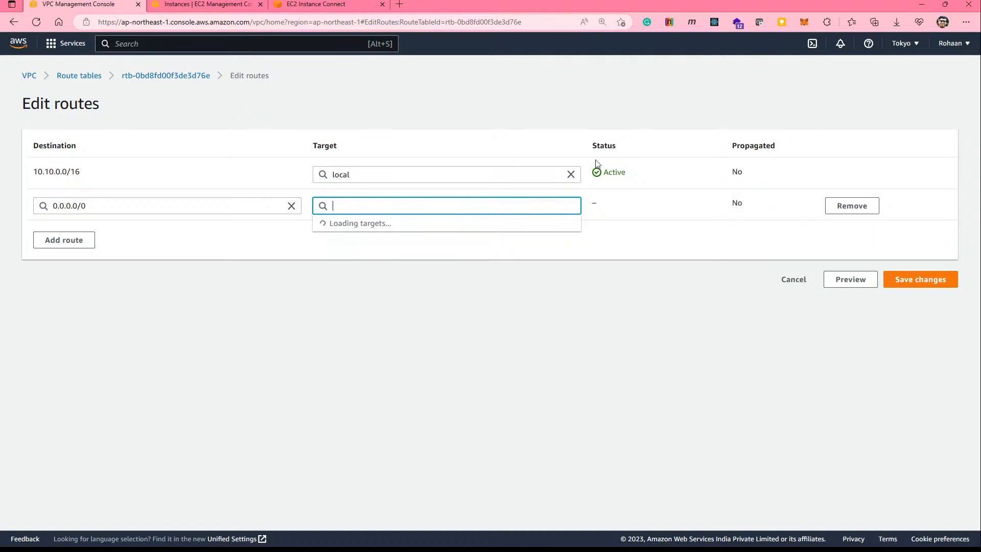
click(517, 225)
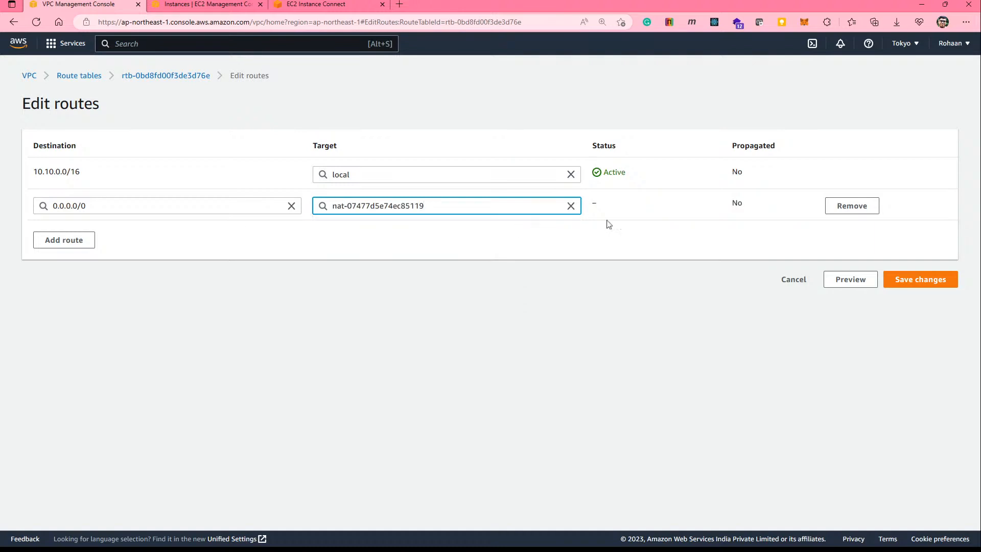
click(921, 281)
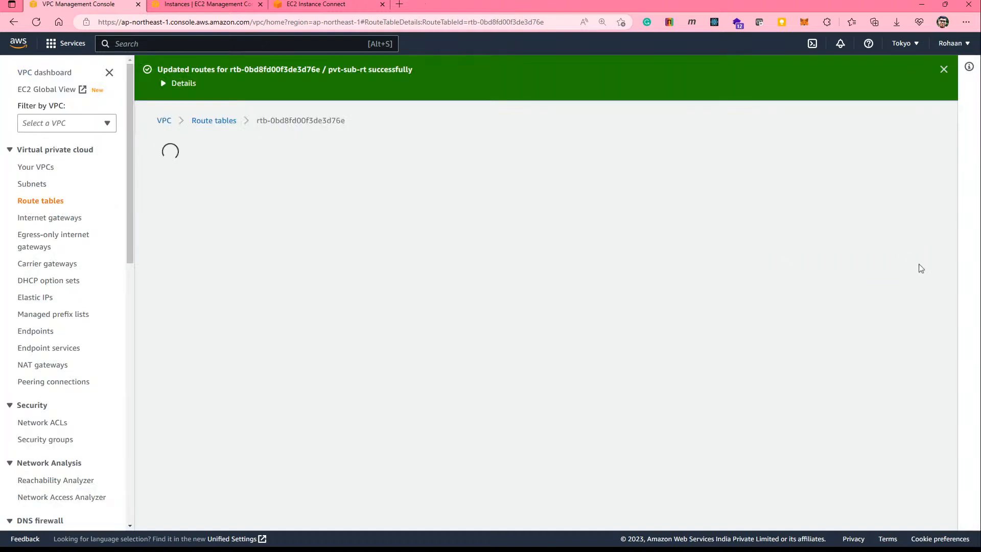
scroll(565, 272, down, 1)
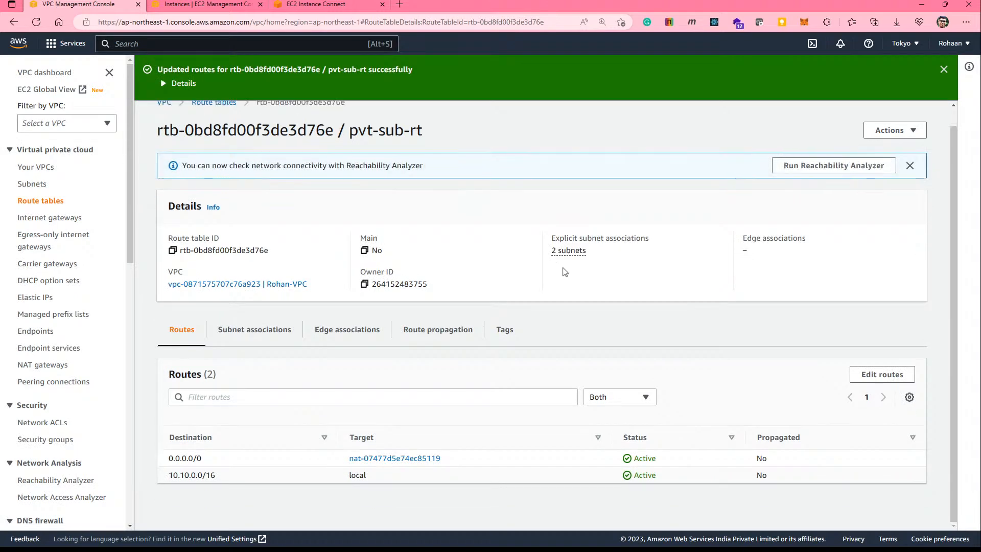
Step: Return to the EC2 Instance Connect terminal and review the private instance's session output
click(305, 3)
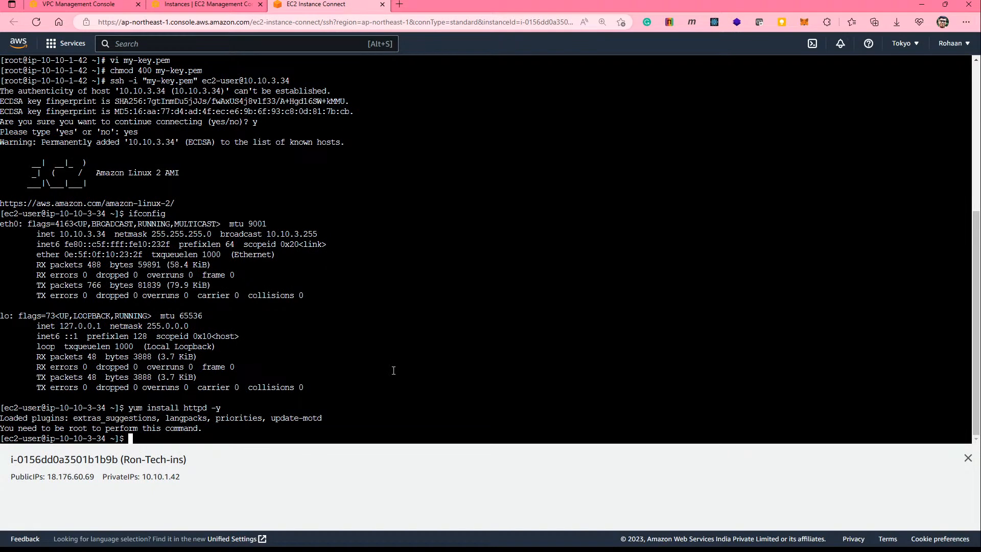
double_click(451, 363)
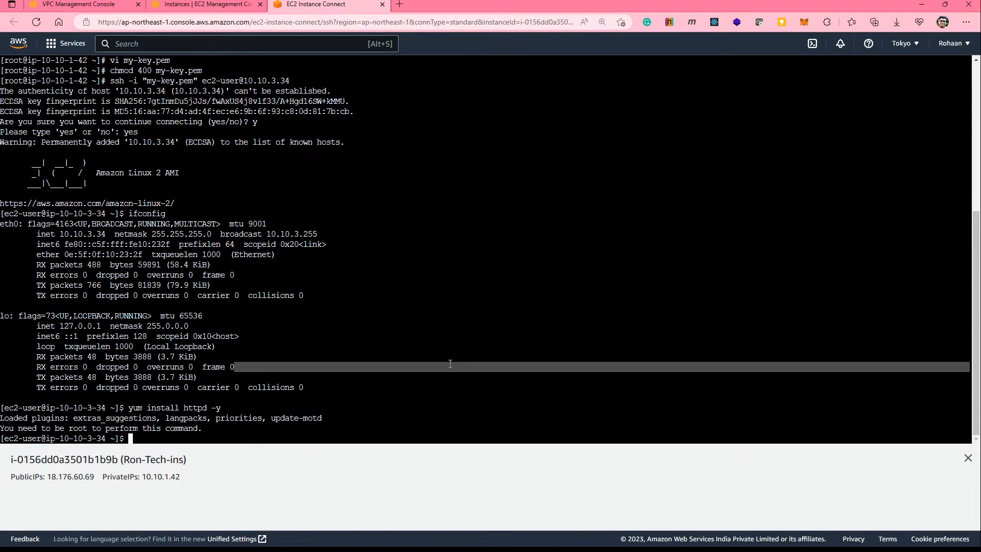
scroll(421, 373, up, 4)
scroll(421, 373, down, 4)
click(421, 374)
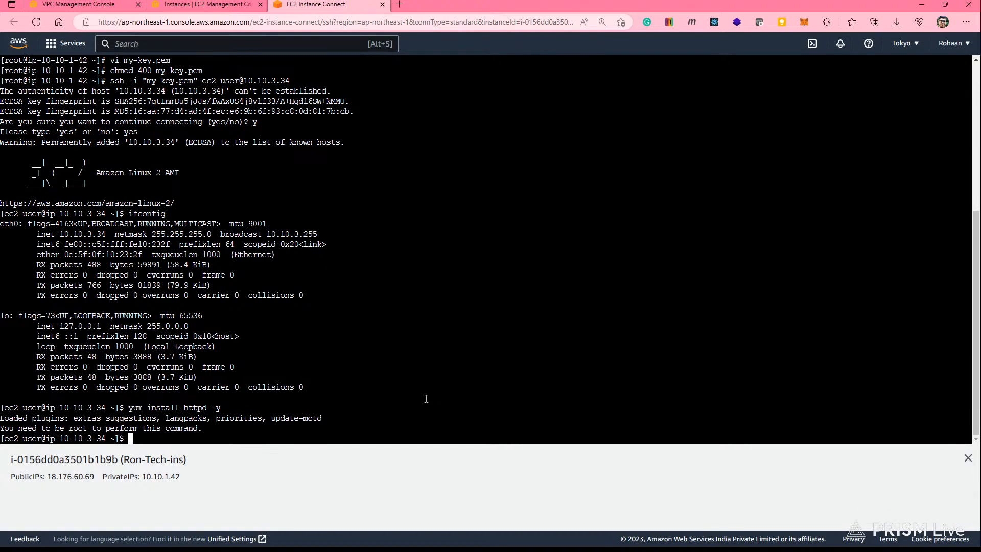
double_click(421, 375)
click(421, 375)
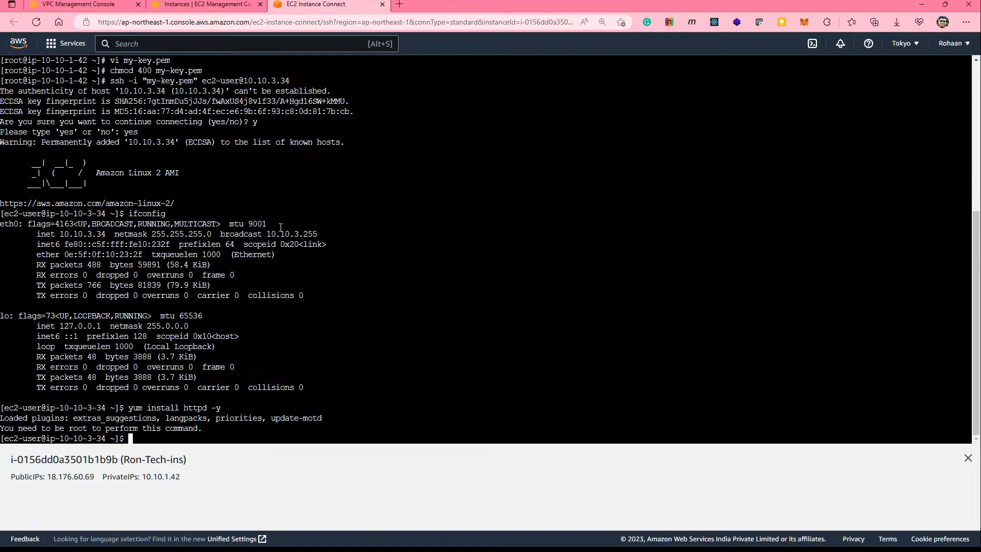
scroll(321, 325, up, 4)
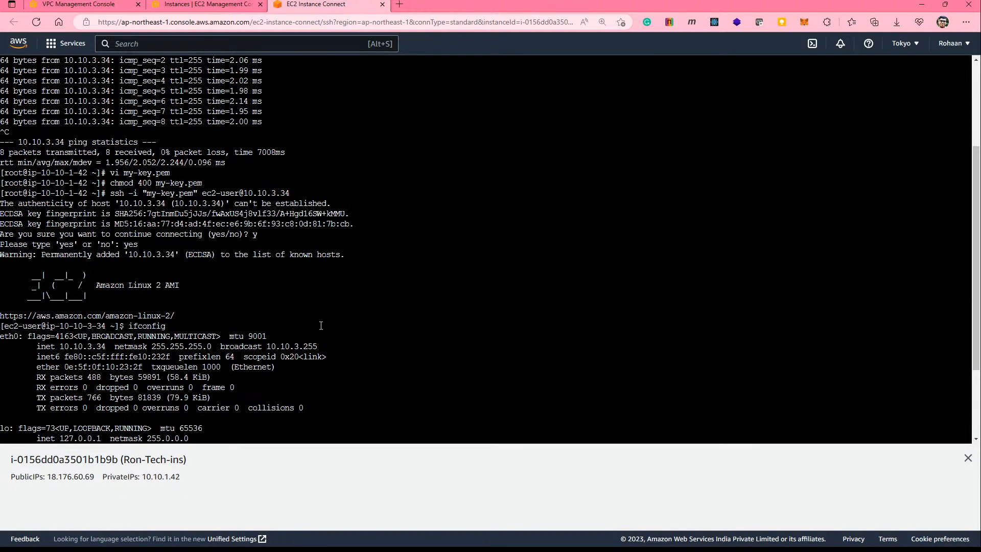
scroll(321, 326, down, 4)
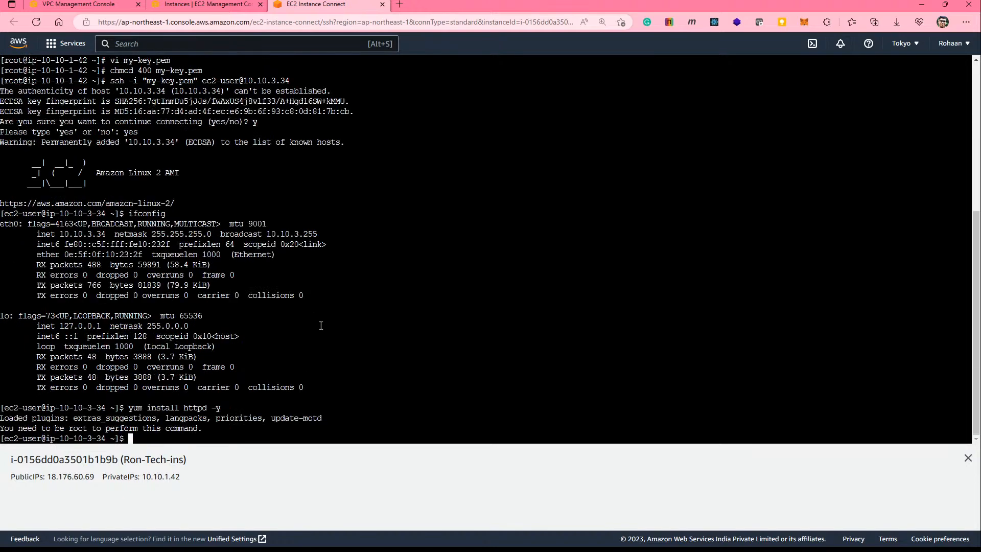
Step: Try to connect to the Ron-Tech-ins instance through EC2 Instance Connect as ec2-user from the EC2 instances list
click(196, 4)
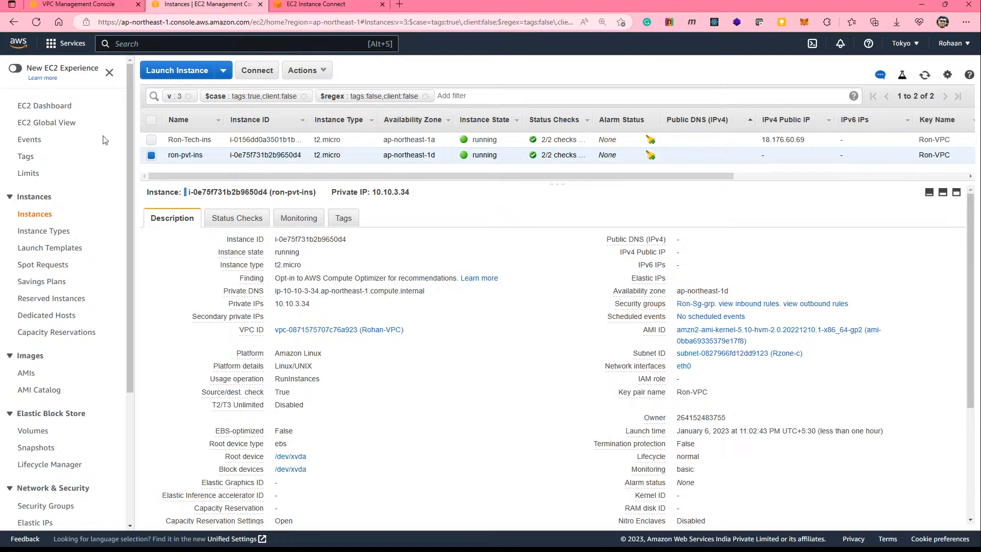
click(152, 139)
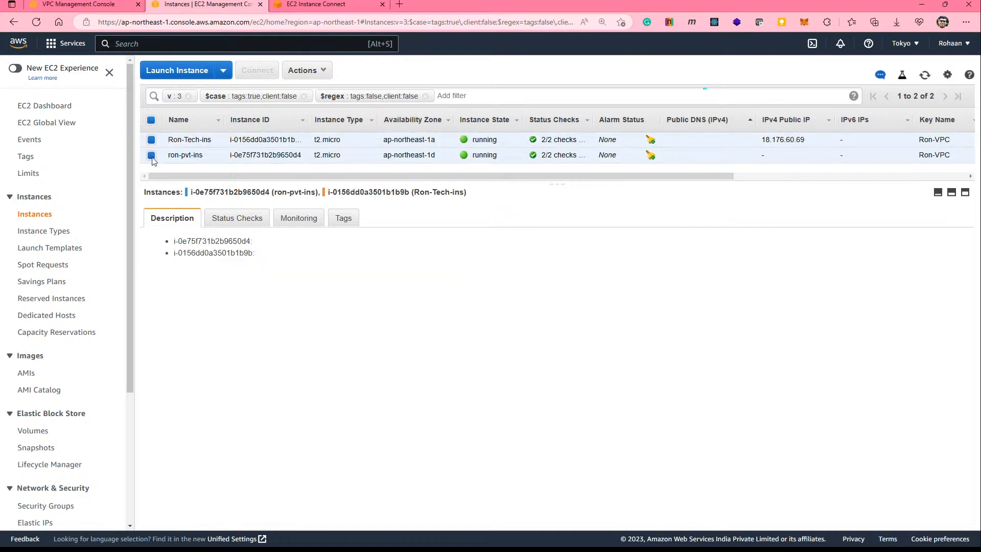
click(151, 155)
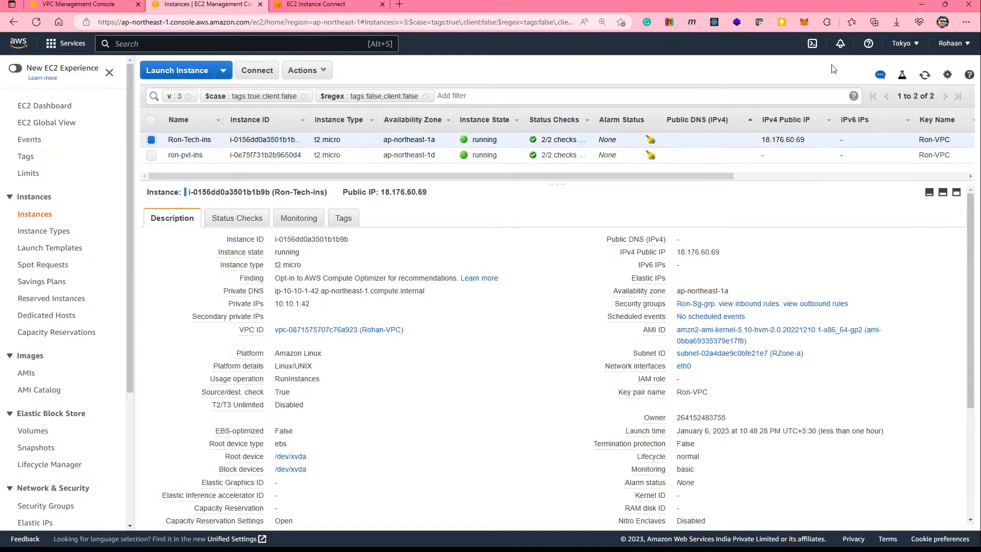
click(254, 72)
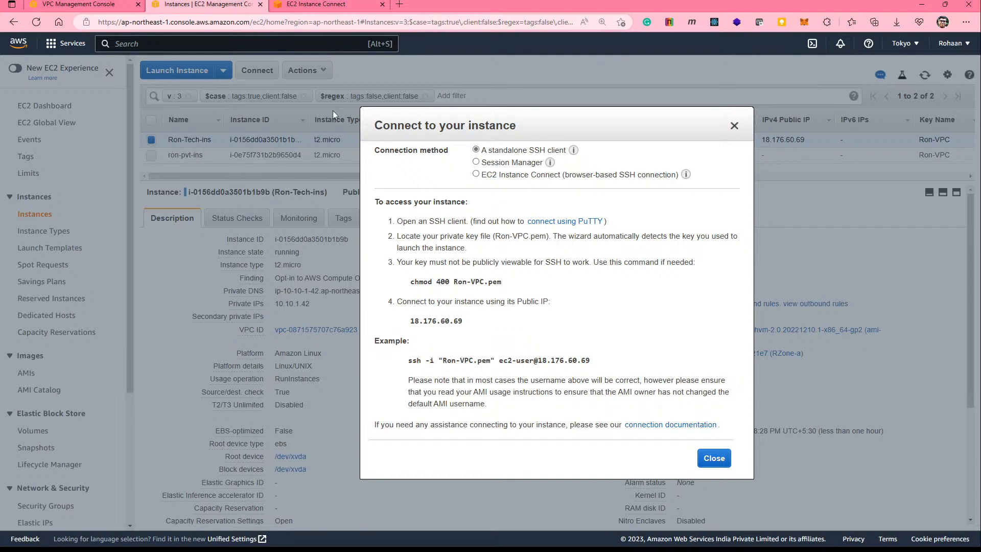
click(476, 175)
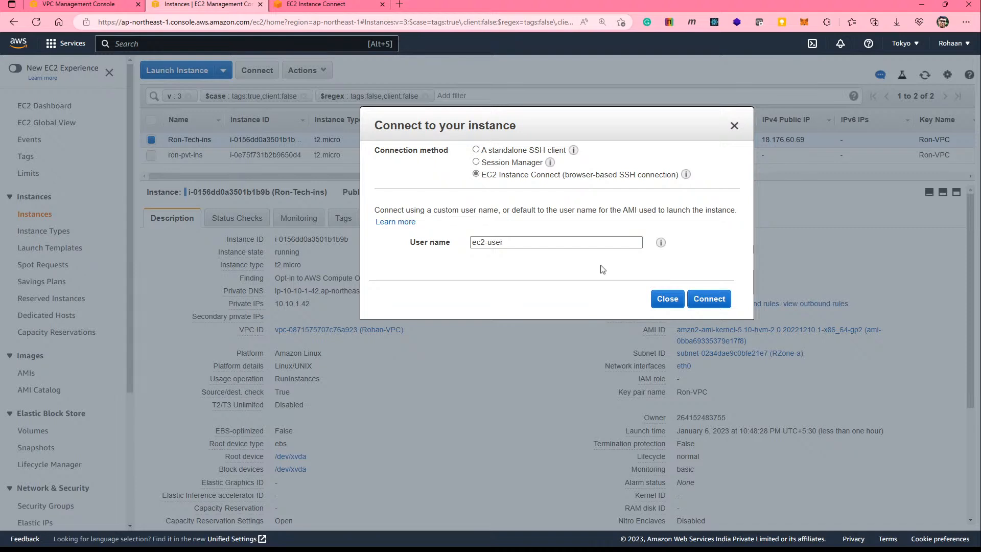
click(708, 299)
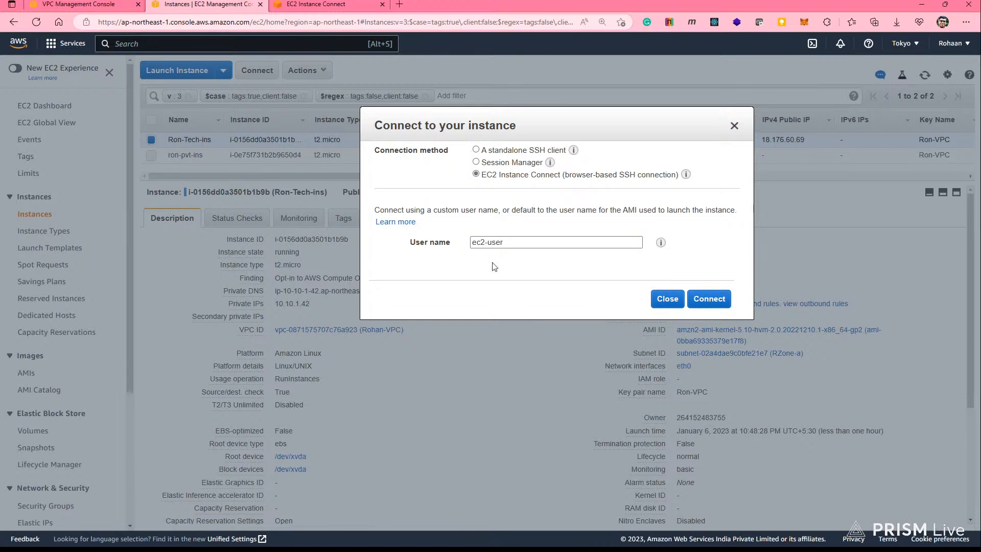
click(335, 3)
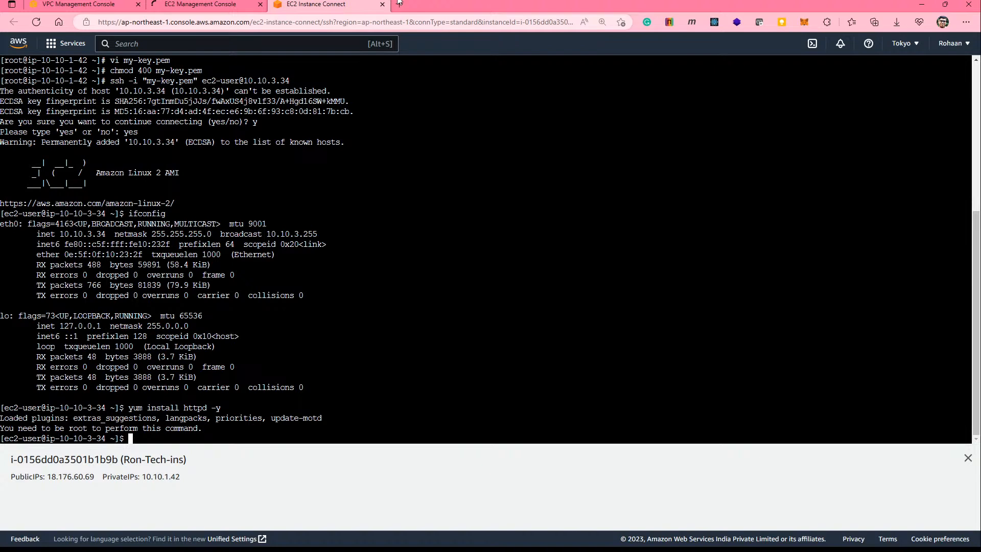
Step: Connect to the Ron-Tech-ins instance through EC2 Instance Connect with the user name ec2-user
click(221, 3)
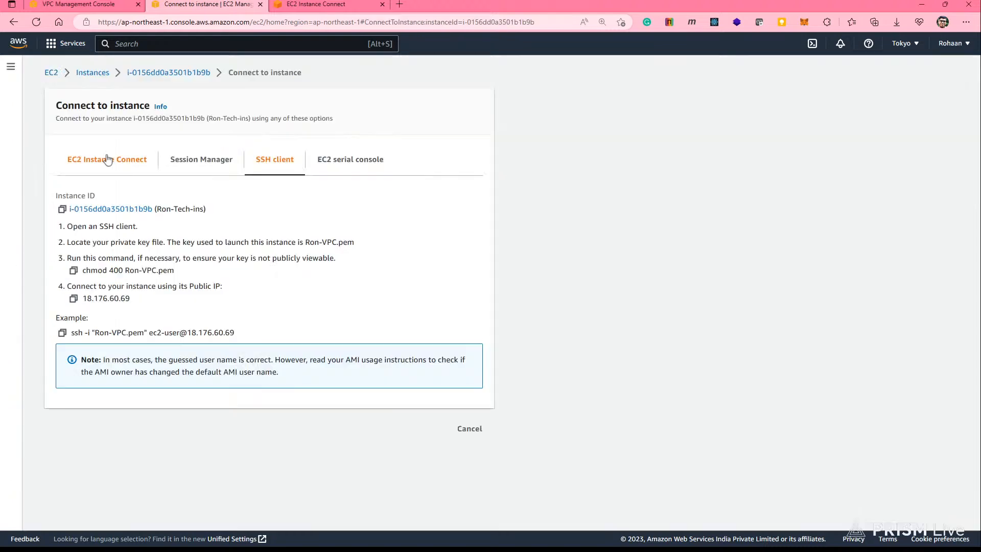
click(108, 160)
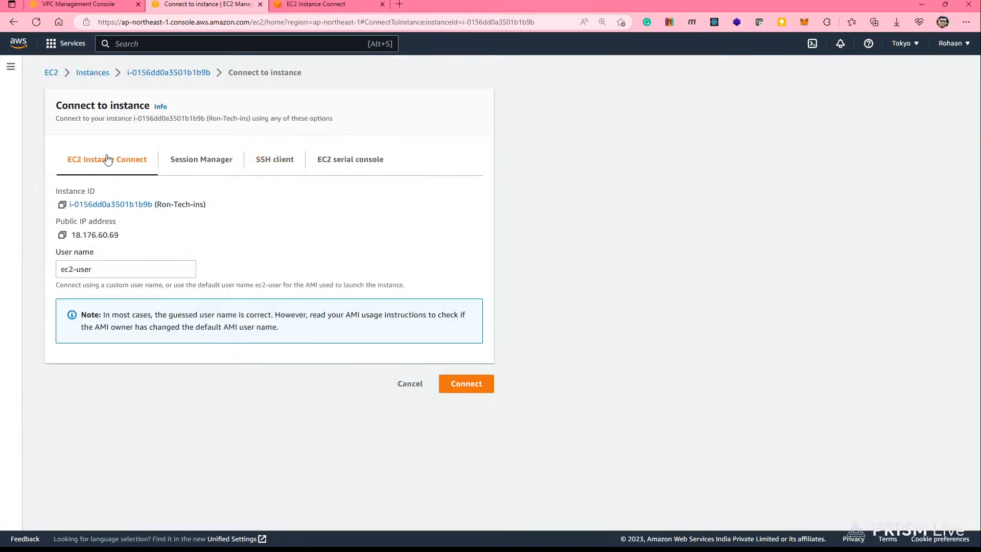
click(492, 383)
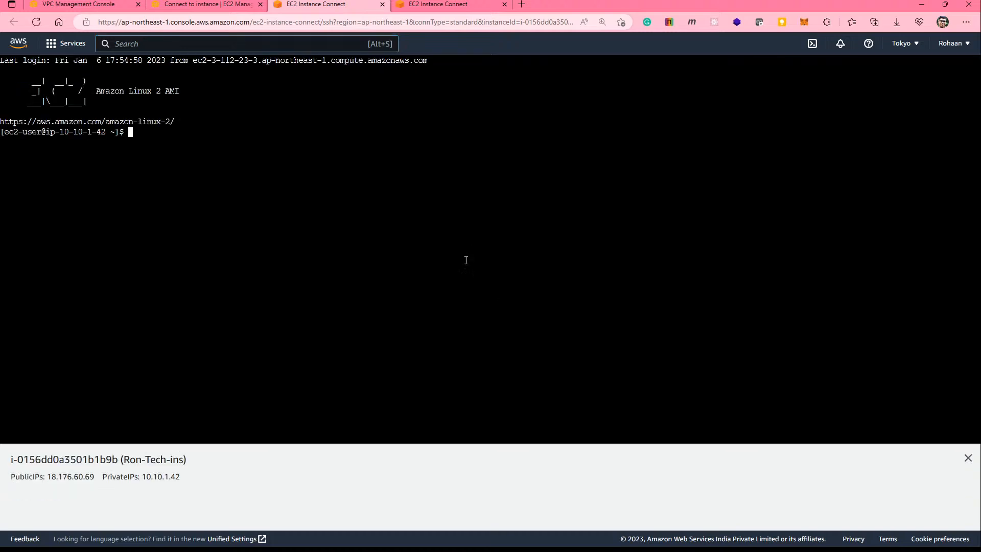
Step: Switch to the root user with sudo su - on the public instance and list its home directory files
text(sud)
text(o su -)
key(Return)
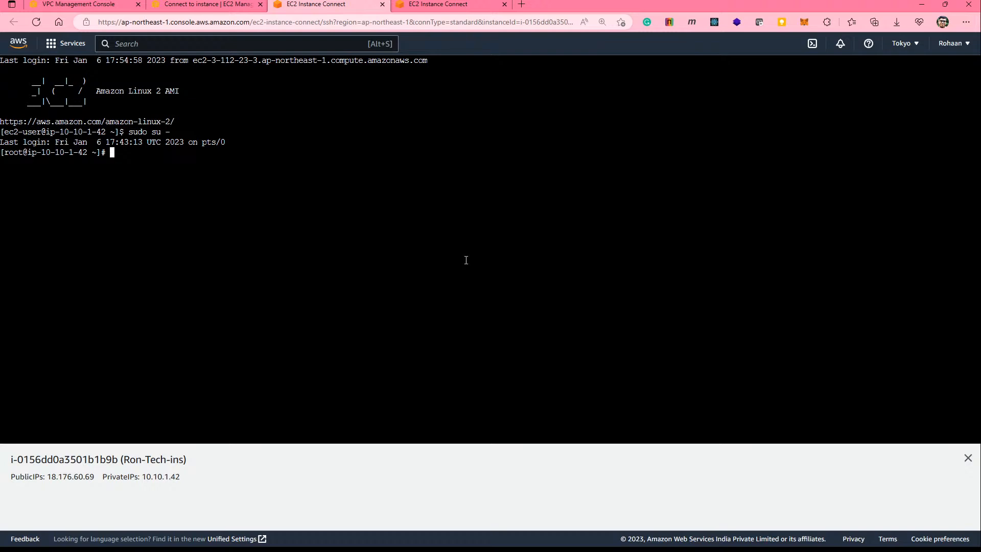
text(ls)
key(Return)
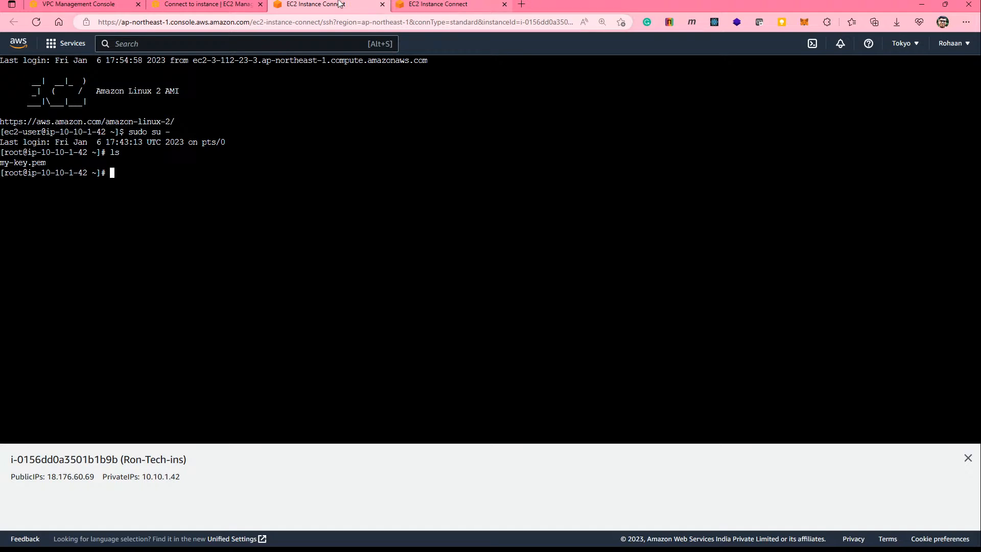
Step: Get the example SSH command from the ron-pvt-ins connection options and return to the public instance's new terminal session
click(207, 4)
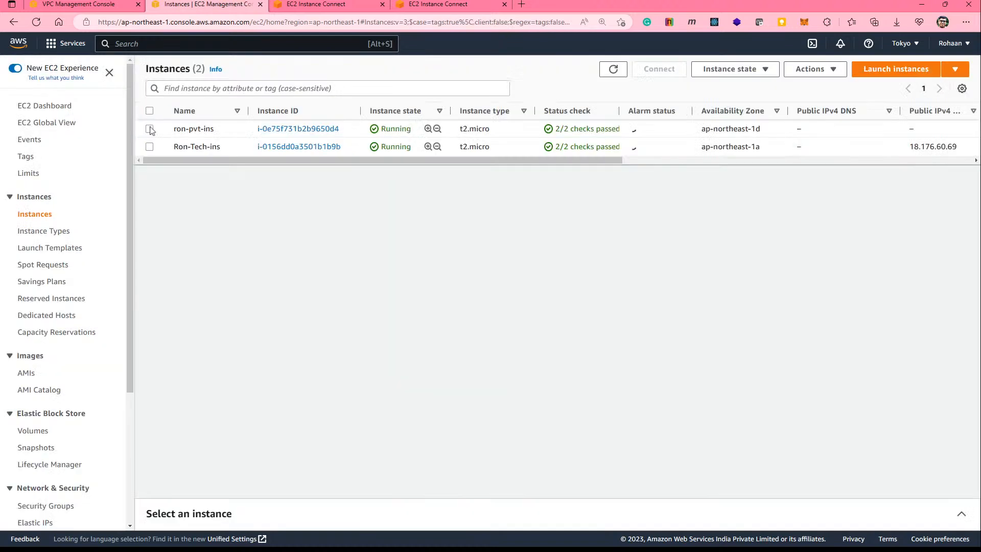
click(150, 129)
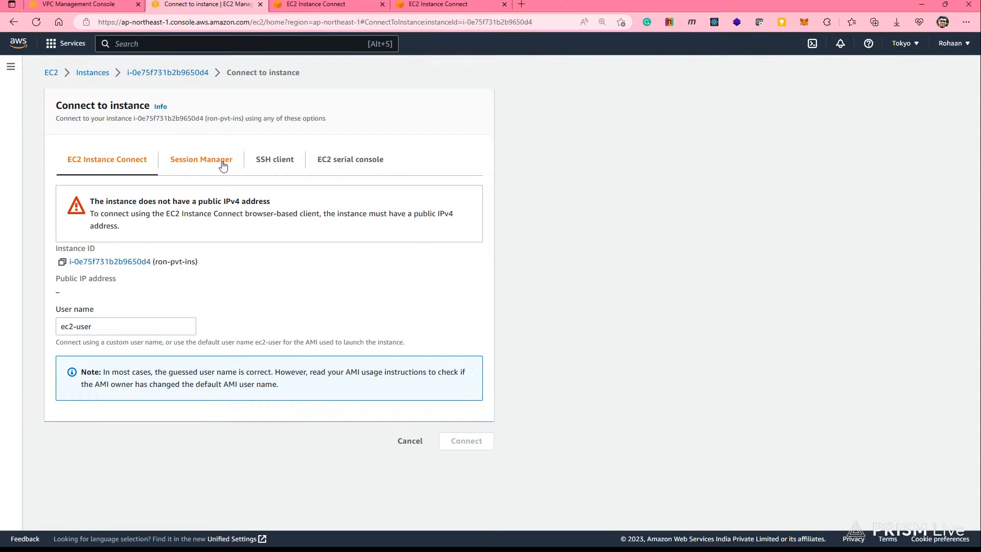
key(ctrl+Tab)
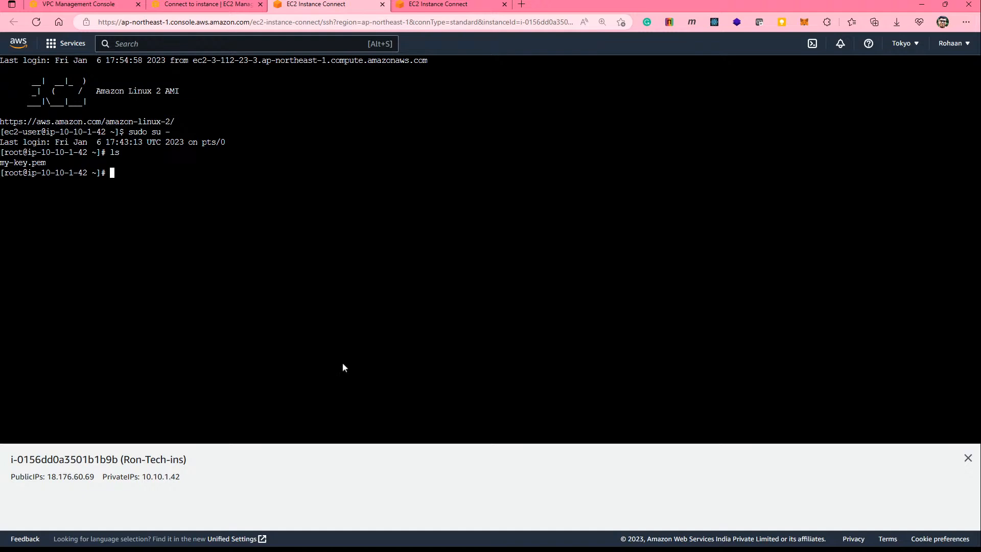
key(ctrl+v)
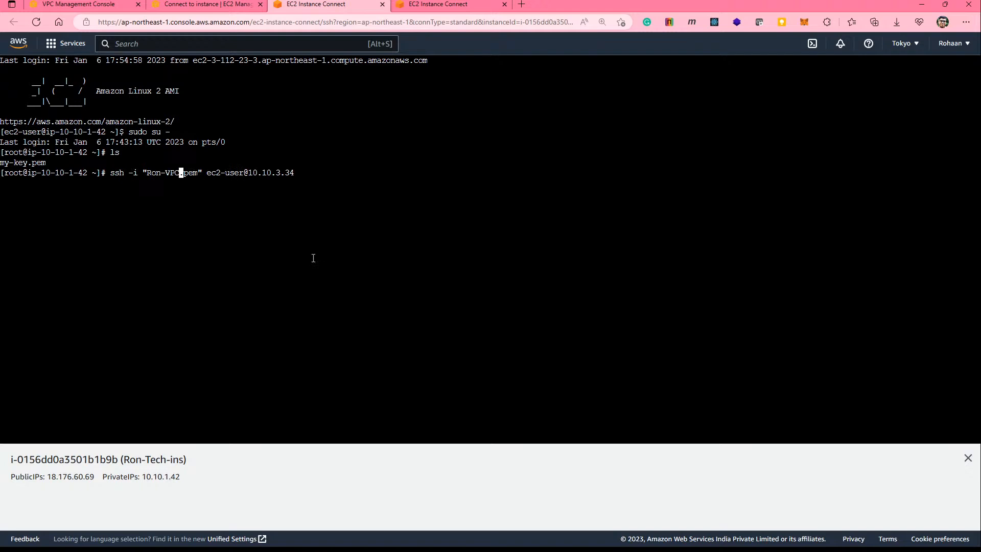
key(BackSpace)
key(BackSpace)
key(BackSpace)
key(BackSpace)
key(BackSpace)
key(BackSpace)
key(BackSpace)
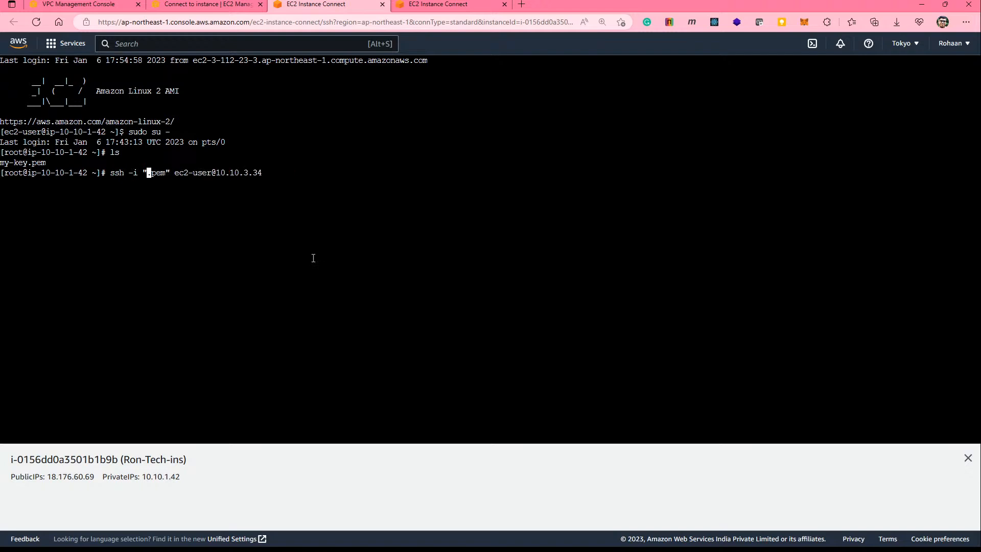
text(my-k)
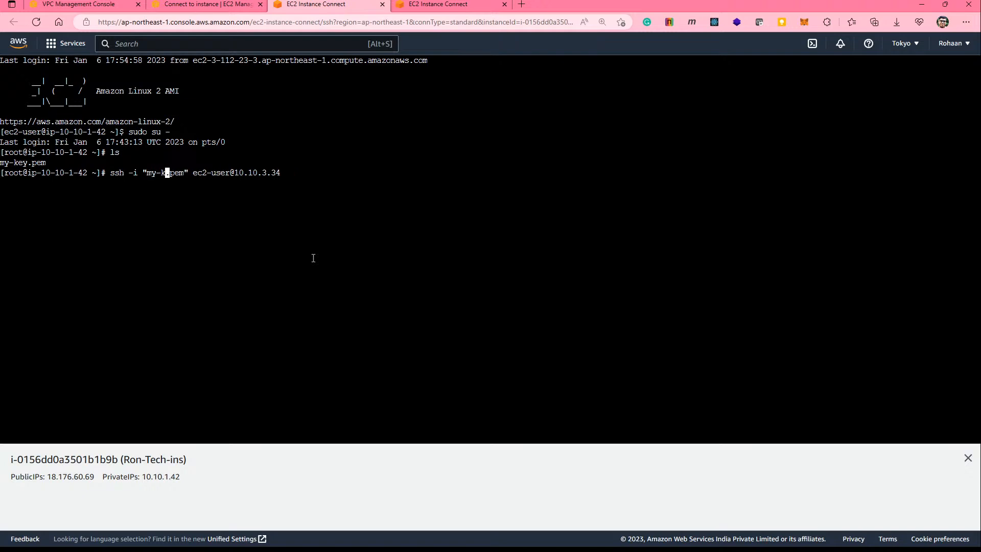
text(e)
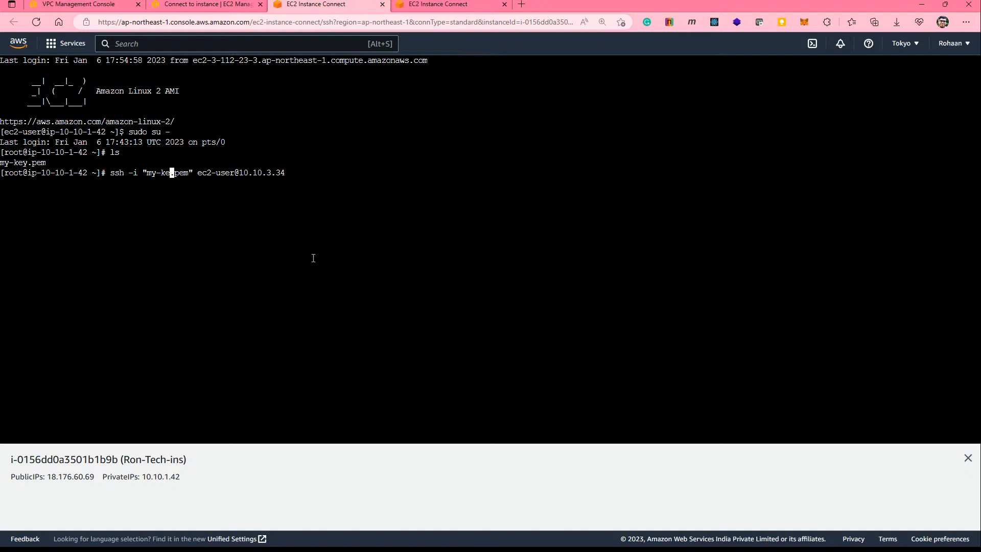
text(y)
key(Return)
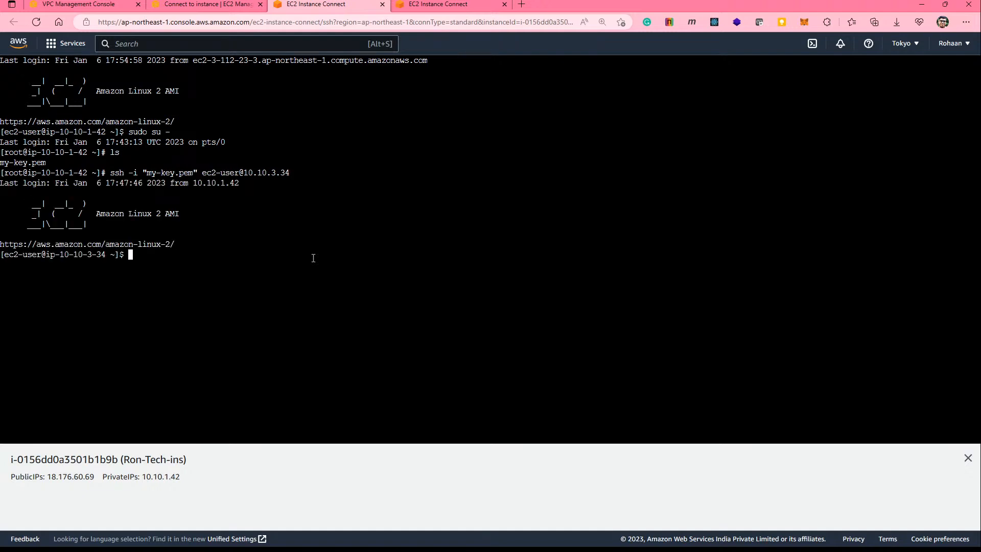
Step: Switch to the root user on the private instance with sudo su -
text(sudo )
text(su )
text(-)
key(Return)
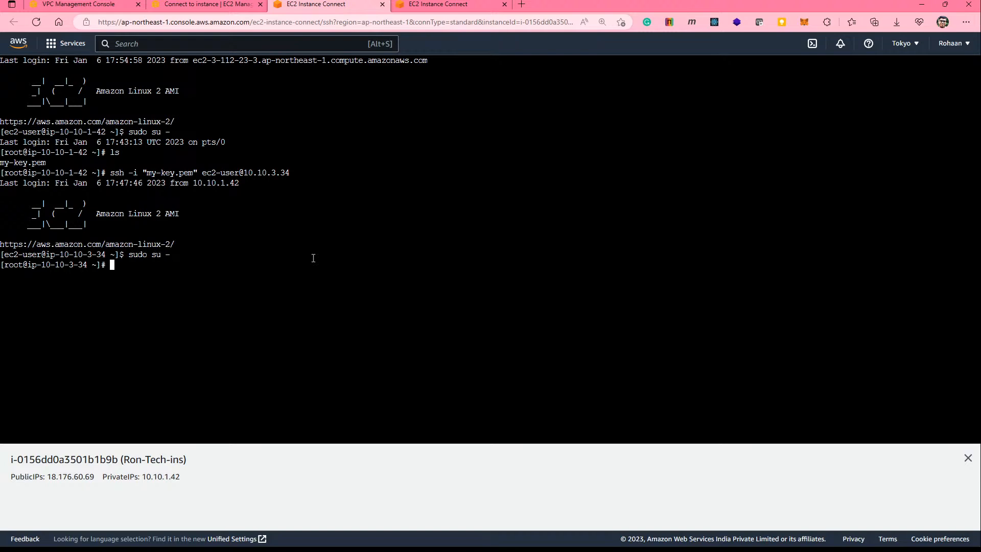
Step: Test the private instance's internet access by pinging google.com, and stop the ping after a few replies
text(ping google.com)
key(Return)
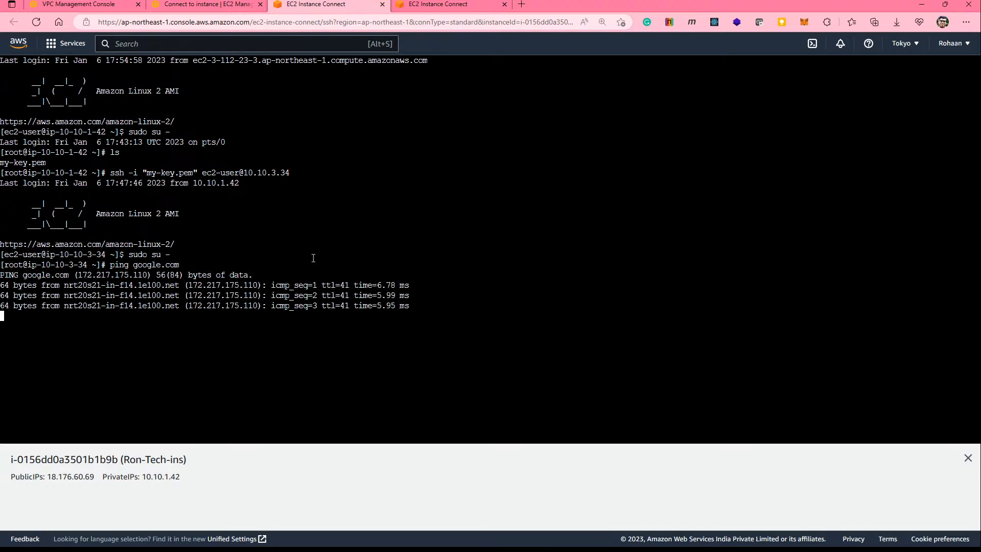
key(ctrl+c)
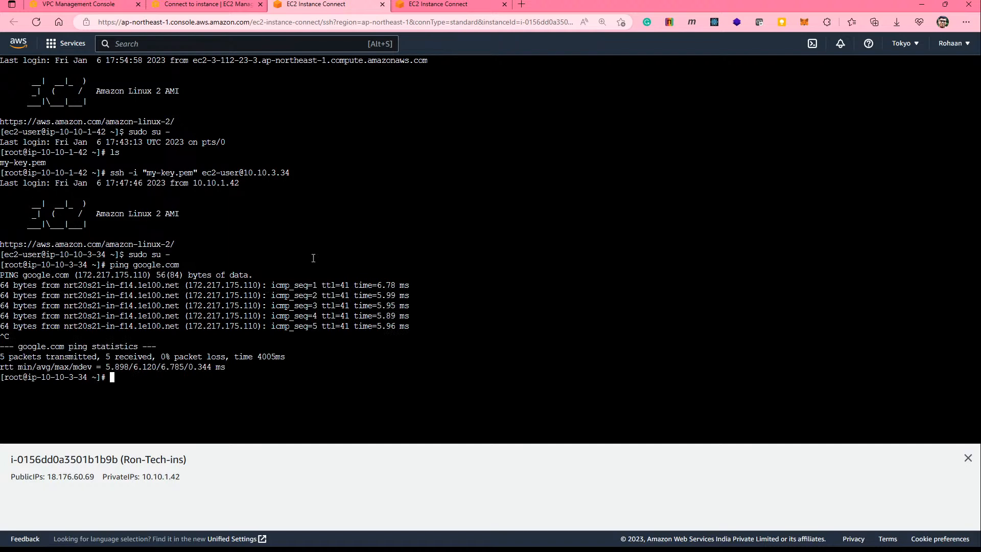
Step: Install httpd with yum, answering yes automatically, and start the httpd service on the private instance
text(yum install httpd -y)
key(Return)
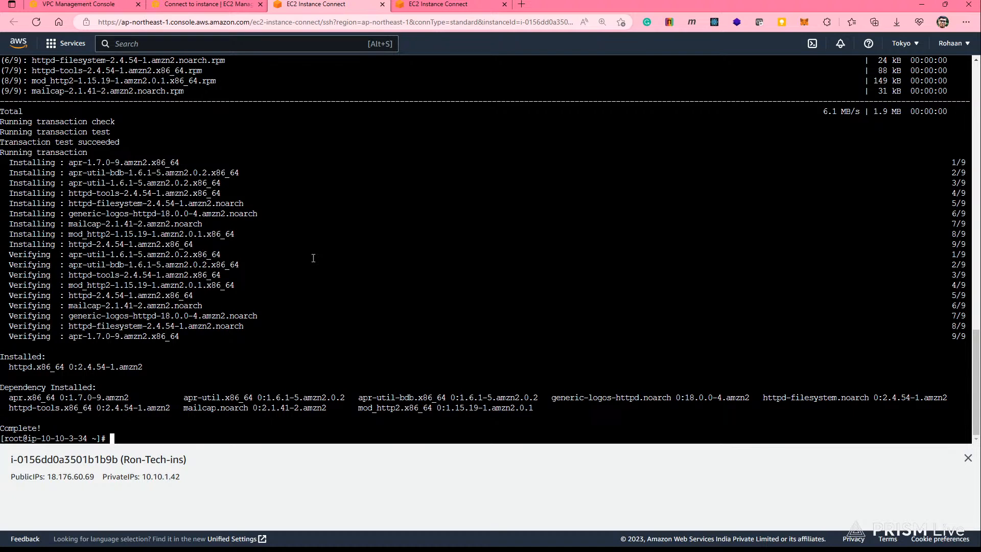
text(s)
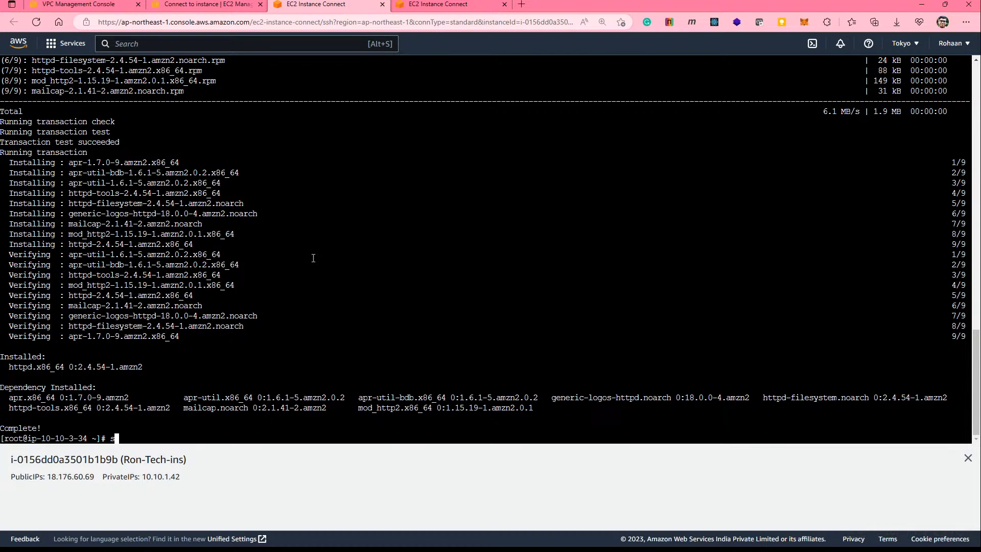
text(ervice start)
key(BackSpace)
key(BackSpace)
key(BackSpace)
key(BackSpace)
key(BackSpace)
key(BackSpace)
text(httpd start)
key(Return)
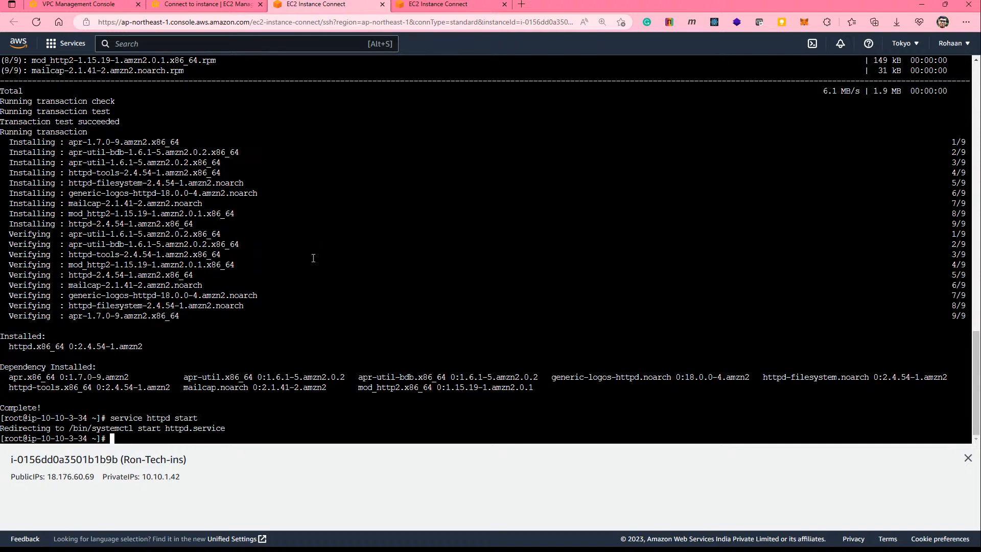
Step: Open a new /var/www/html/index.html file in the vi editor
text(cd)
key(BackSpace)
key(BackSpace)
key(BackSpace)
text(vi )
text(inde)
key(BackSpace)
key(BackSpace)
key(BackSpace)
key(BackSpace)
key(BackSpace)
text(/var/)
key(Left)
key(Left)
key(Left)
key(Left)
key(Left)
key(Right)
key(Right)
key(Right)
key(Right)
key(Right)
text(www/html/index.html)
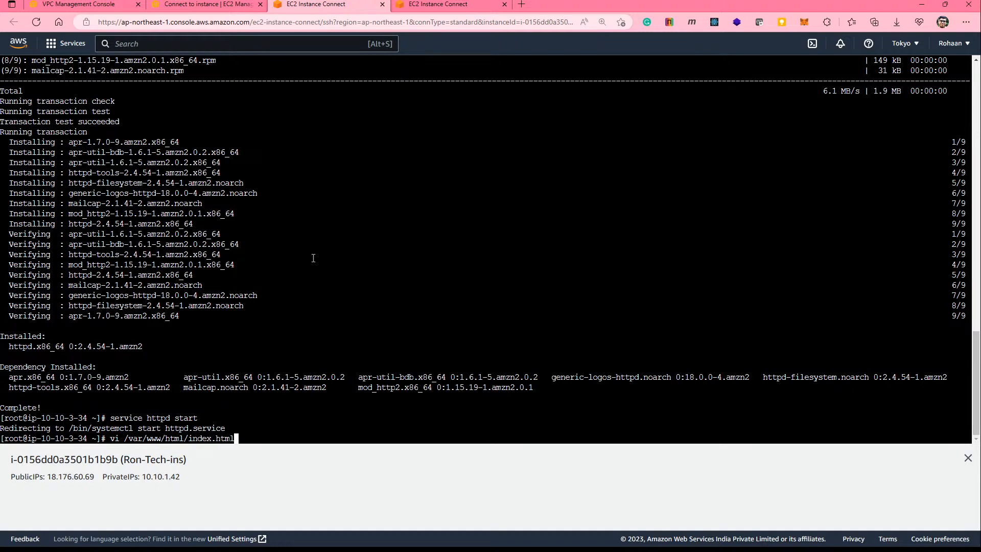
key(Return)
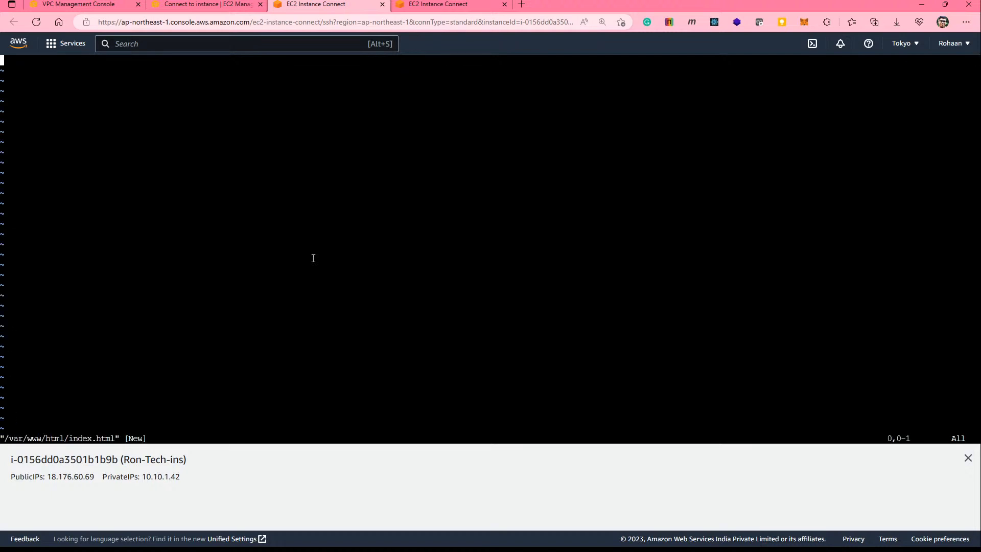
Step: Enter the heading <h2> Pvt subnet </h2> in index.html, then save the file and exit vi with :x!
key(i)
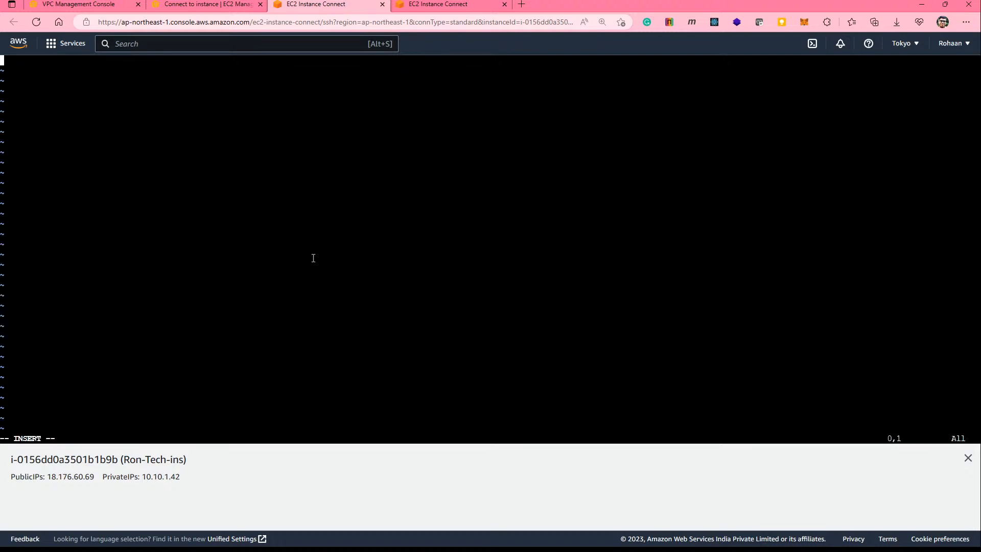
text(<)
text(h2> )
text(F)
text(vt s)
text(ubnet )
text(</)
text(h2>)
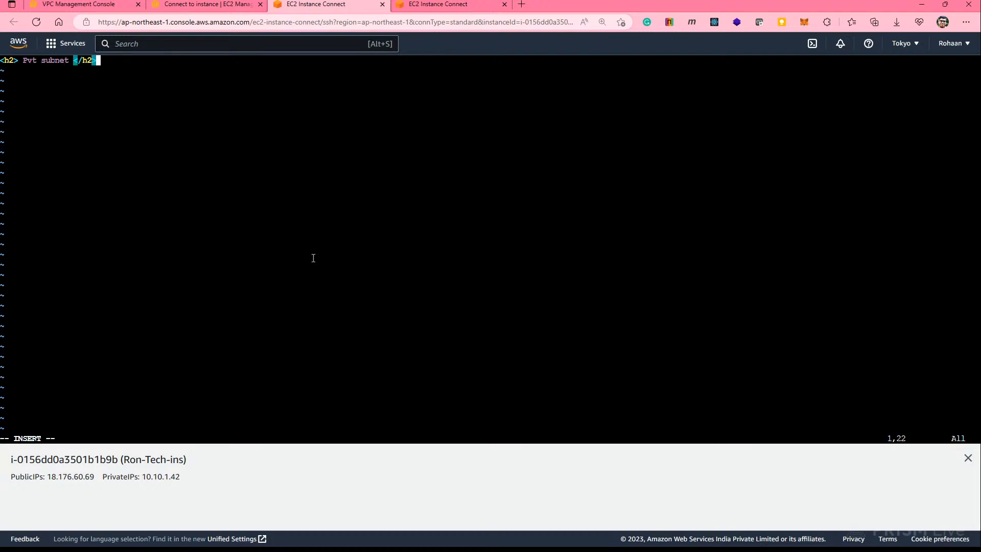
key(Escape)
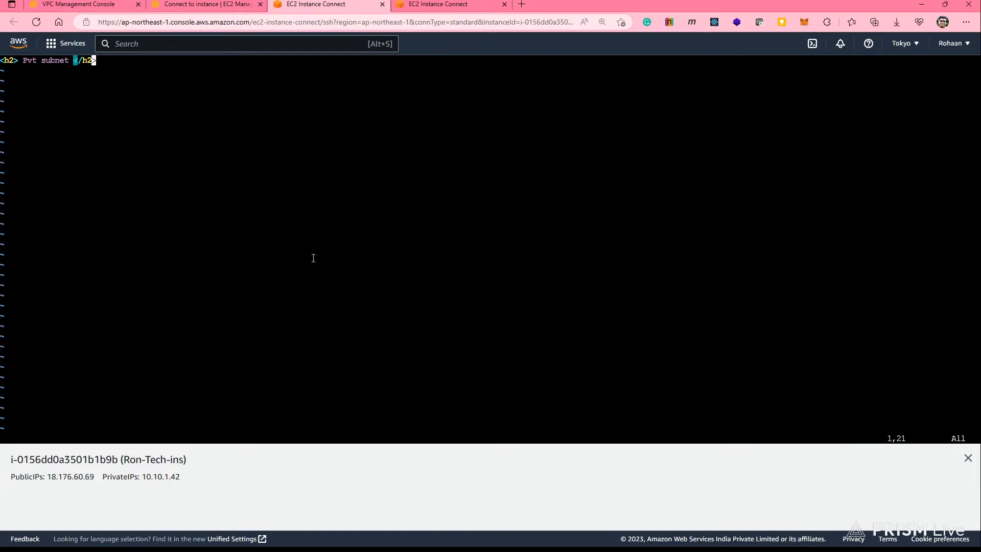
text(:x!)
key(Return)
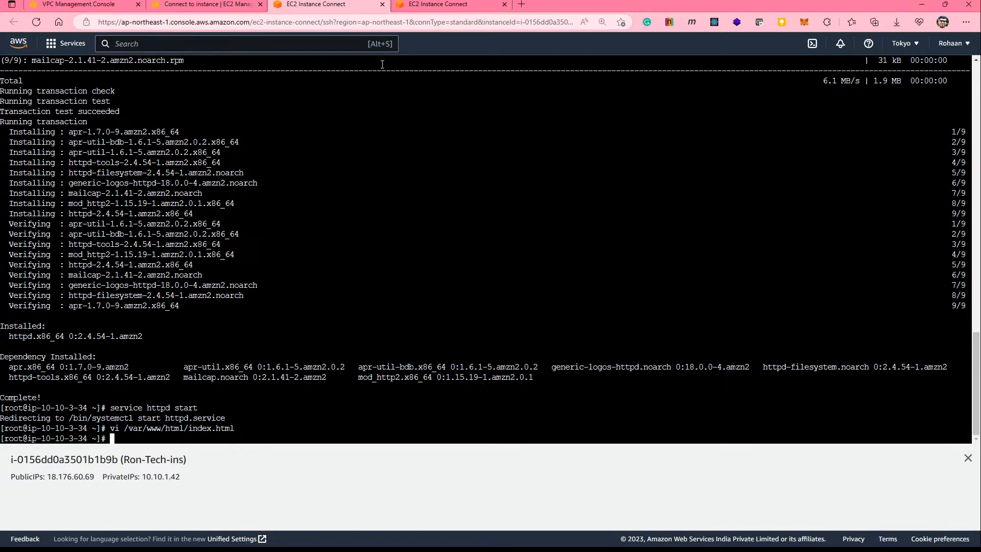
Step: Close the old EC2 Instance Connect session and return to the pvt-sub-rt route table in the VPC console
click(438, 6)
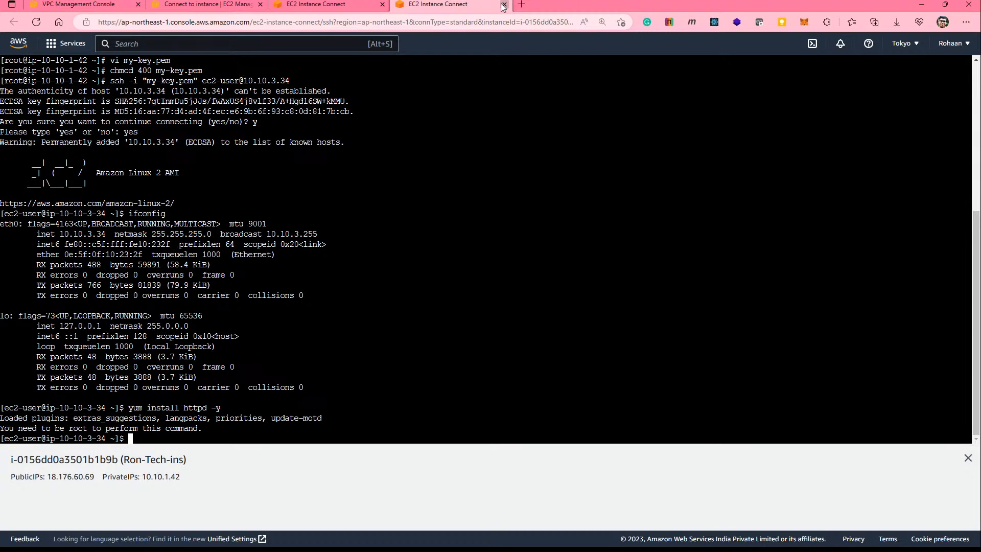
click(504, 5)
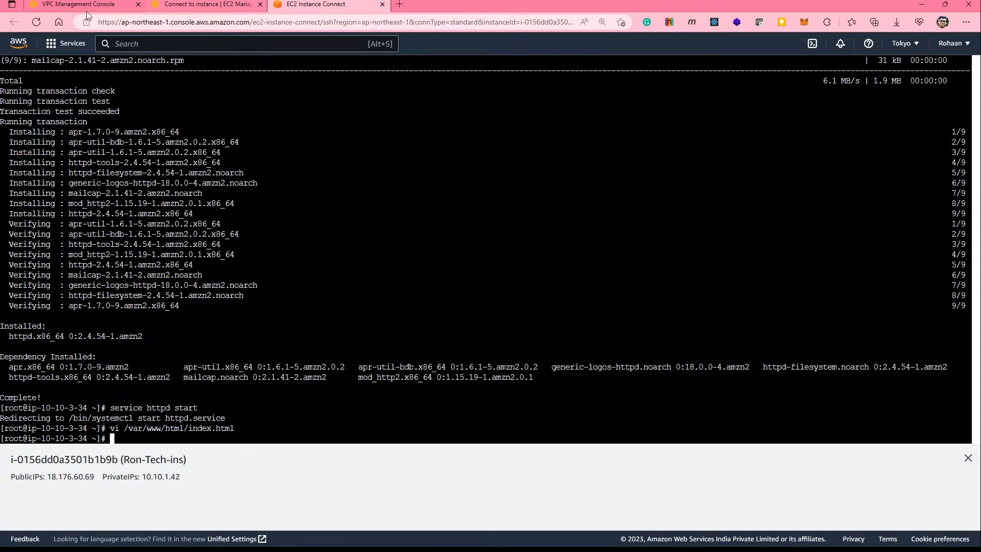
click(84, 5)
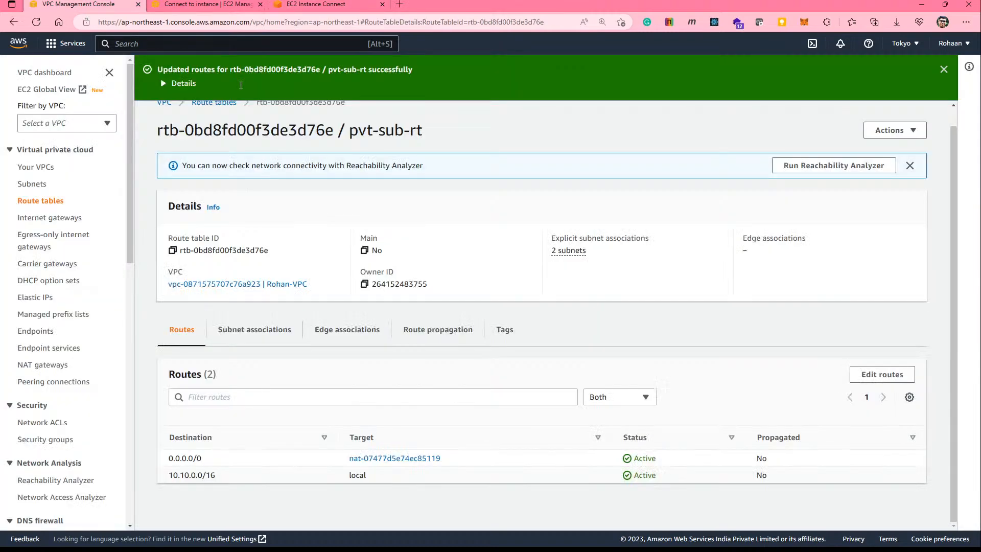
Step: Open a new EC2 Instance Connect session to the public Ron-Tech-ins instance and bring its terminal to the front
scroll(240, 85, up, 1)
key(ctrl+Tab)
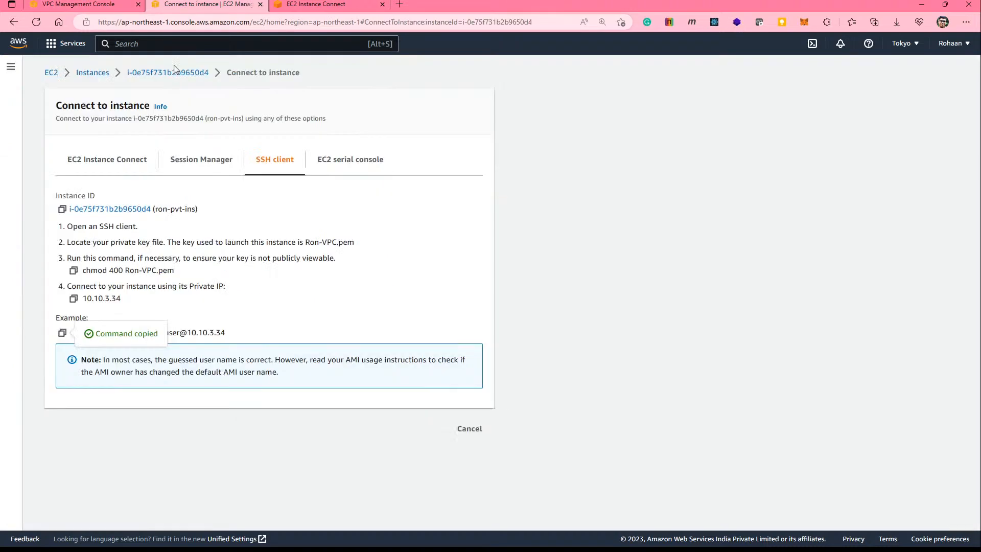
click(80, 76)
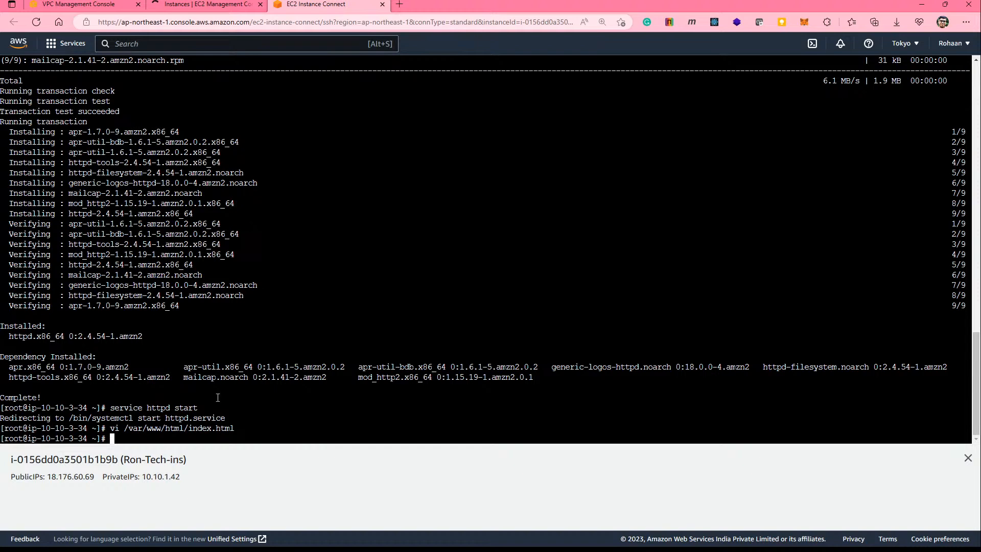
click(184, 4)
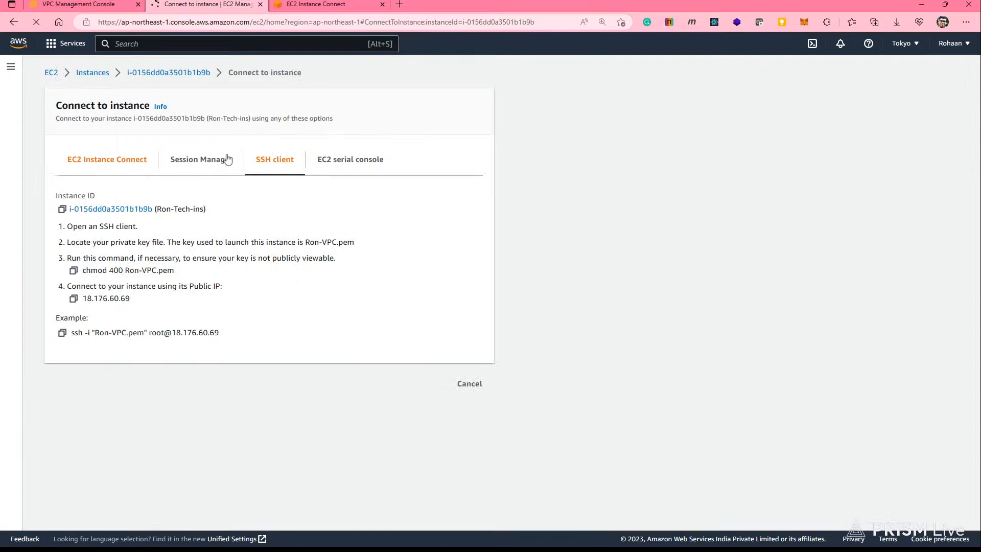
click(125, 160)
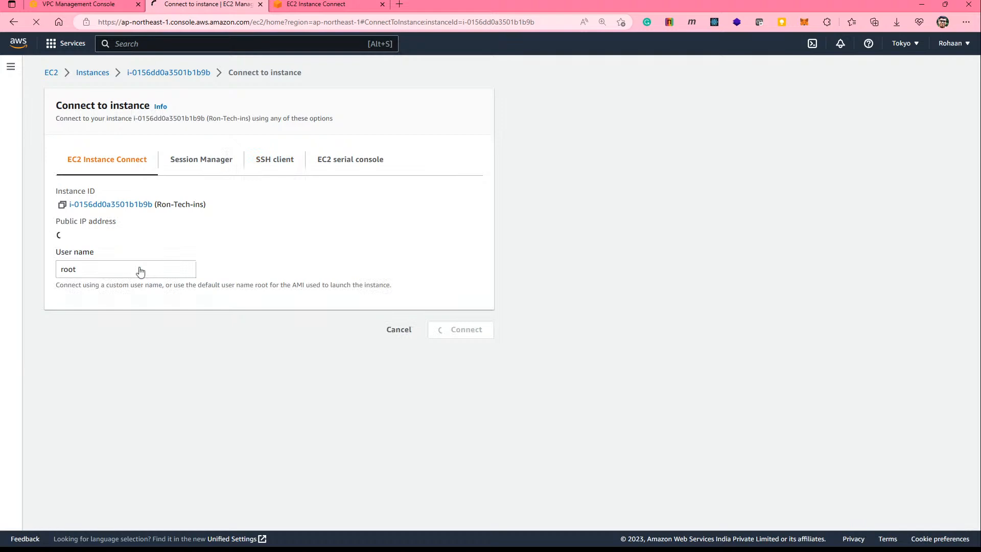
click(462, 330)
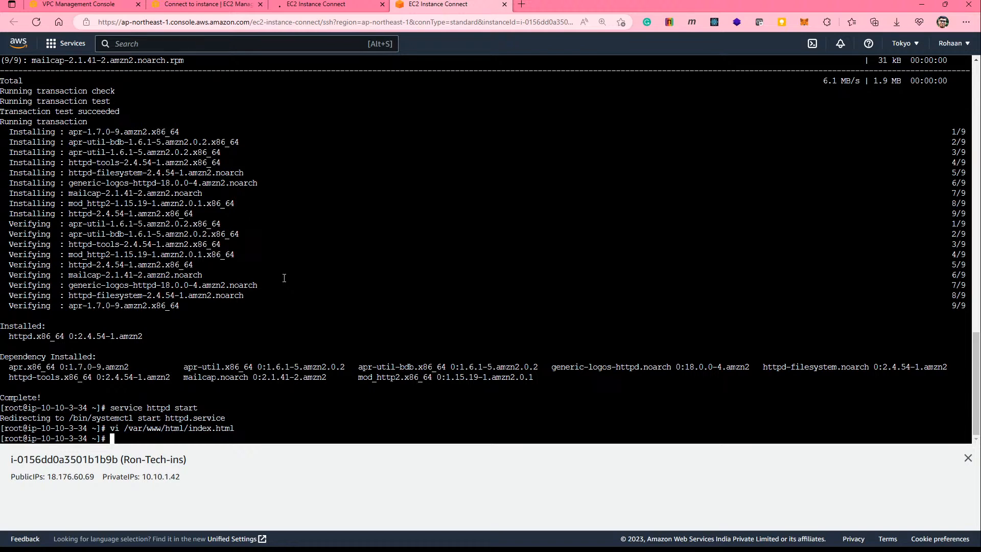
scroll(284, 277, up, 20)
scroll(268, 308, down, 2)
key(ctrl+shift+Tab)
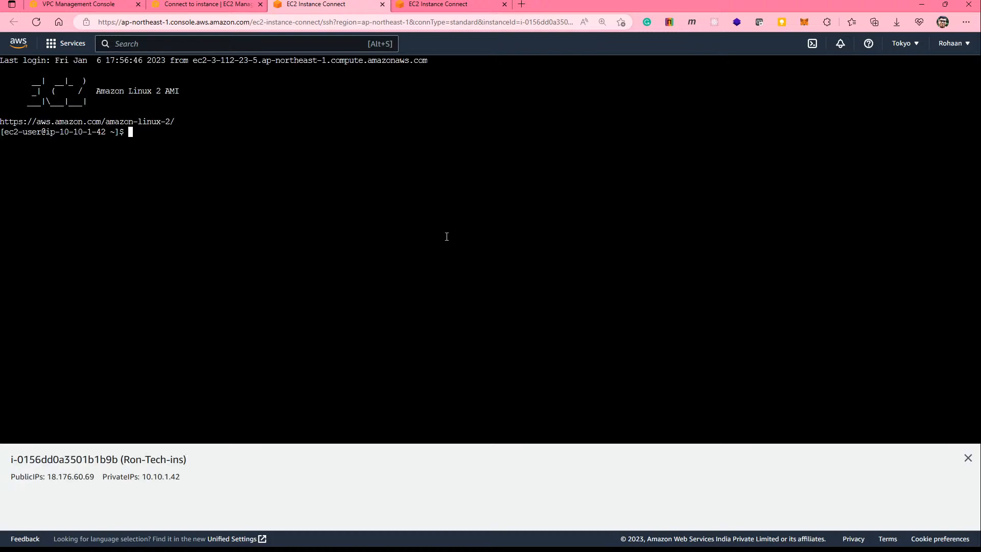
Step: Become root with sudo su - on the public instance and request the private instance's web page with curl 10.10.3.34
text(sudo su -)
key(Return)
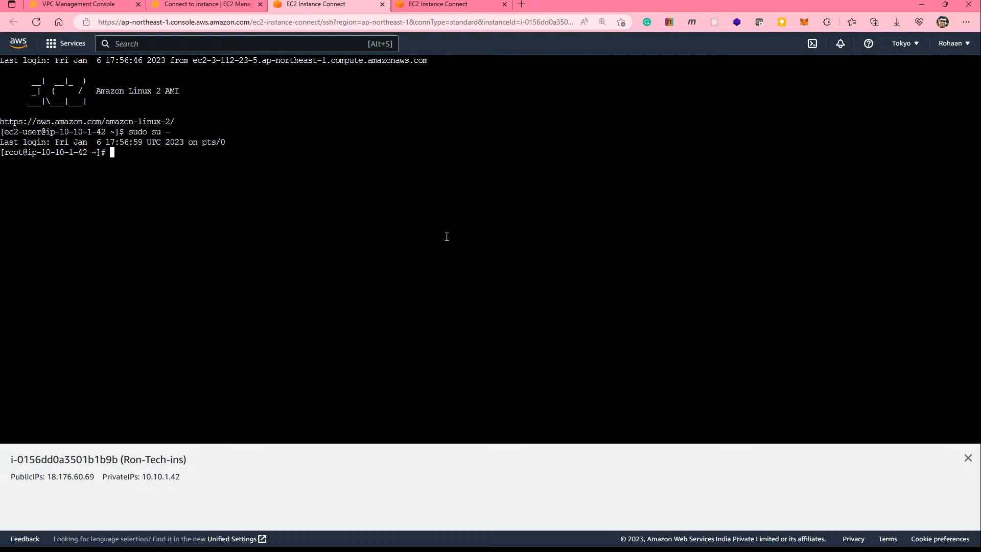
text(curl 10.10.1)
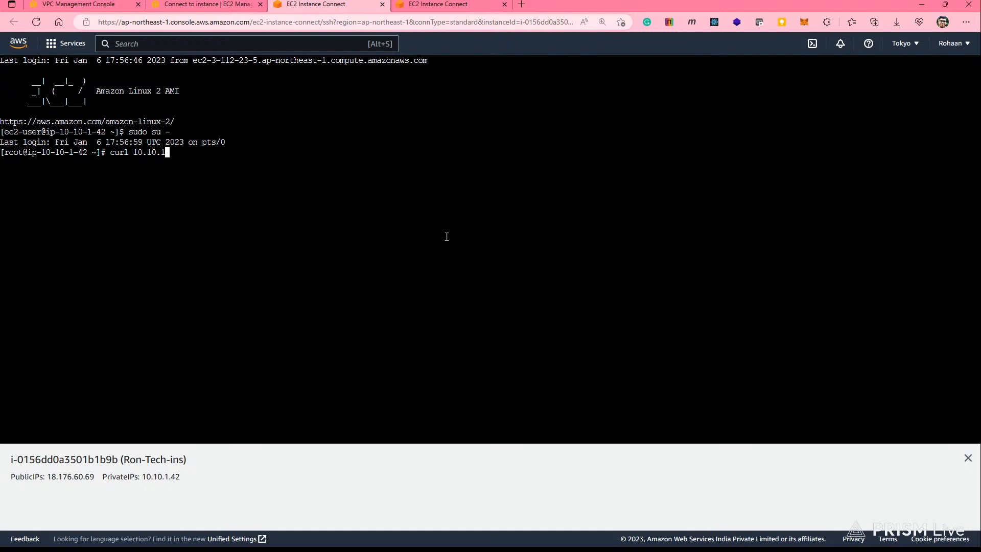
text(.3.34)
key(Return)
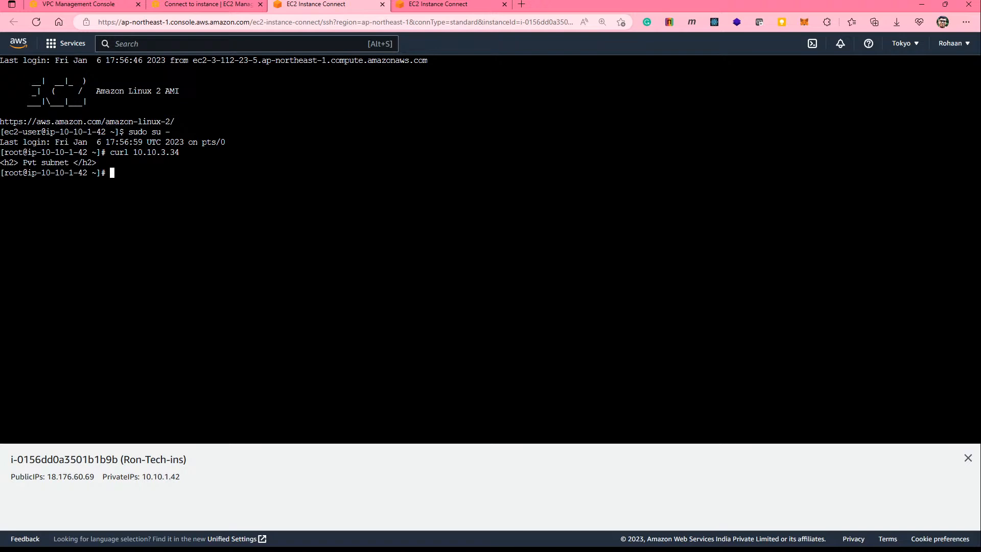
Step: Close the EC2 Instance Connect sessions and terminate both the ron-pvt-ins and Ron-Tech-ins instances
click(505, 4)
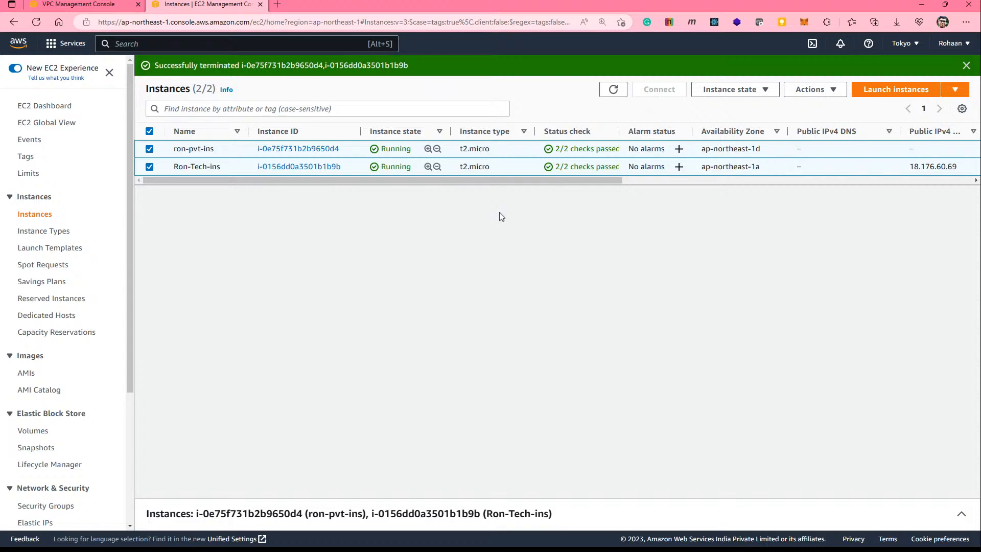
Step: Delete the my-nat-gt NAT gateway in the VPC console, confirming the deletion with the word delete
click(45, 365)
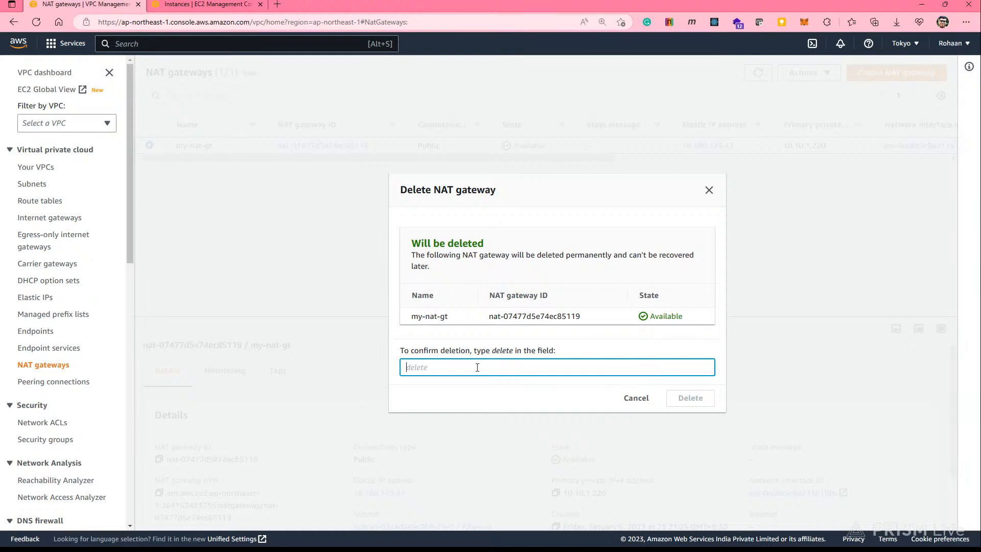
text(delete)
key(Return)
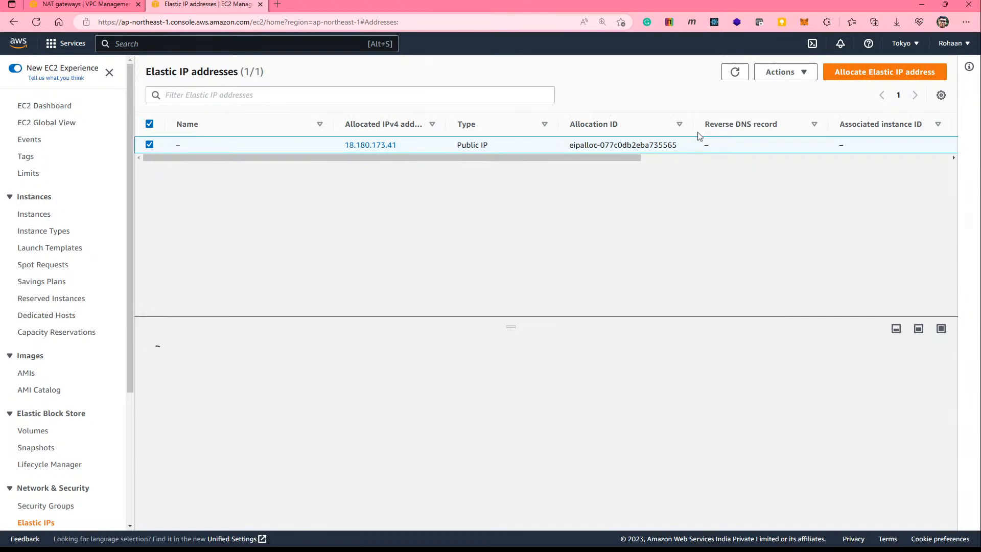
Step: Release the selected Elastic IP address 18.180.173.41
click(780, 72)
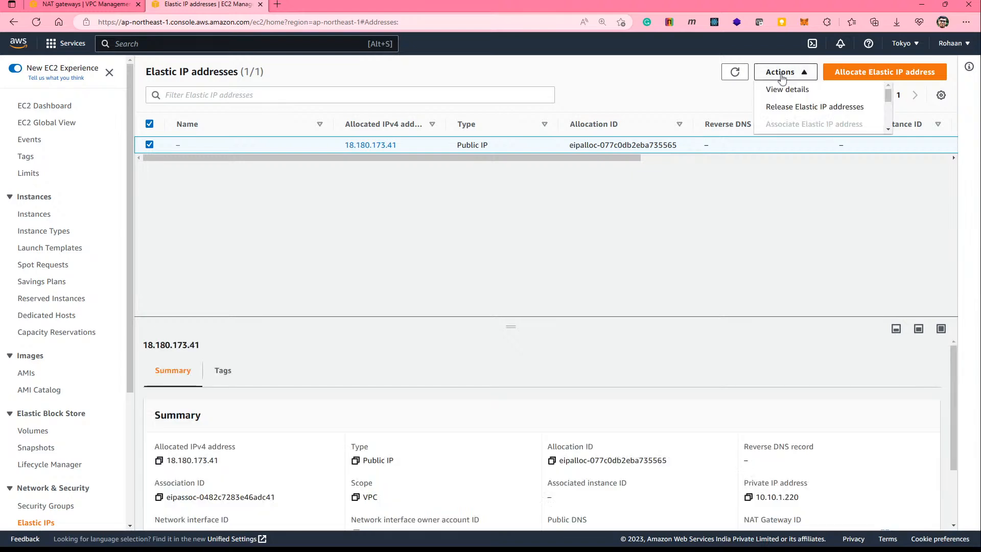